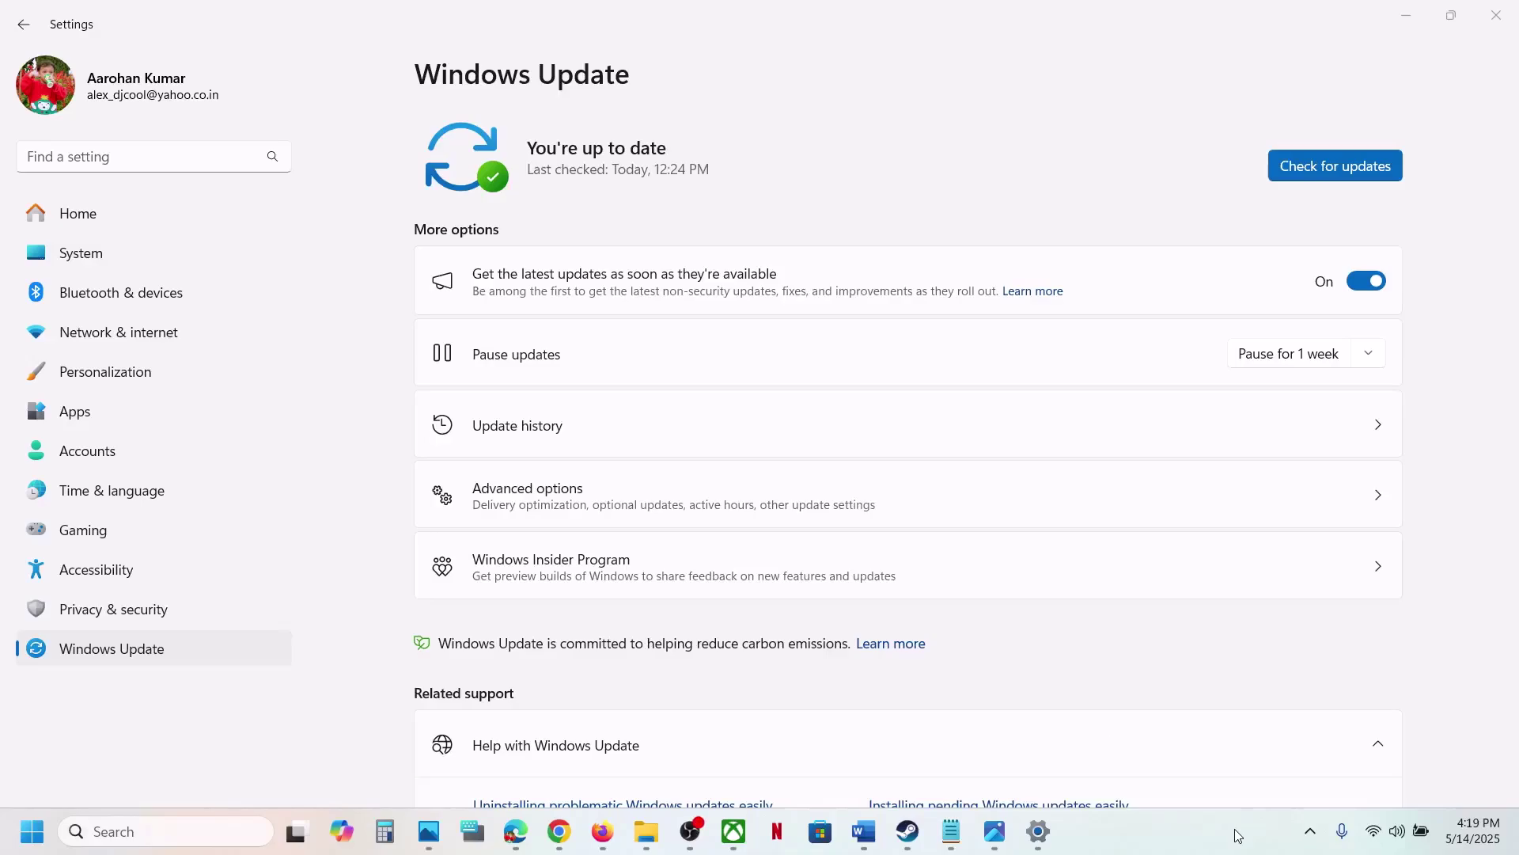
- Open Update history and select KB5058411 in the latest quality update entry
left_click(527, 446)
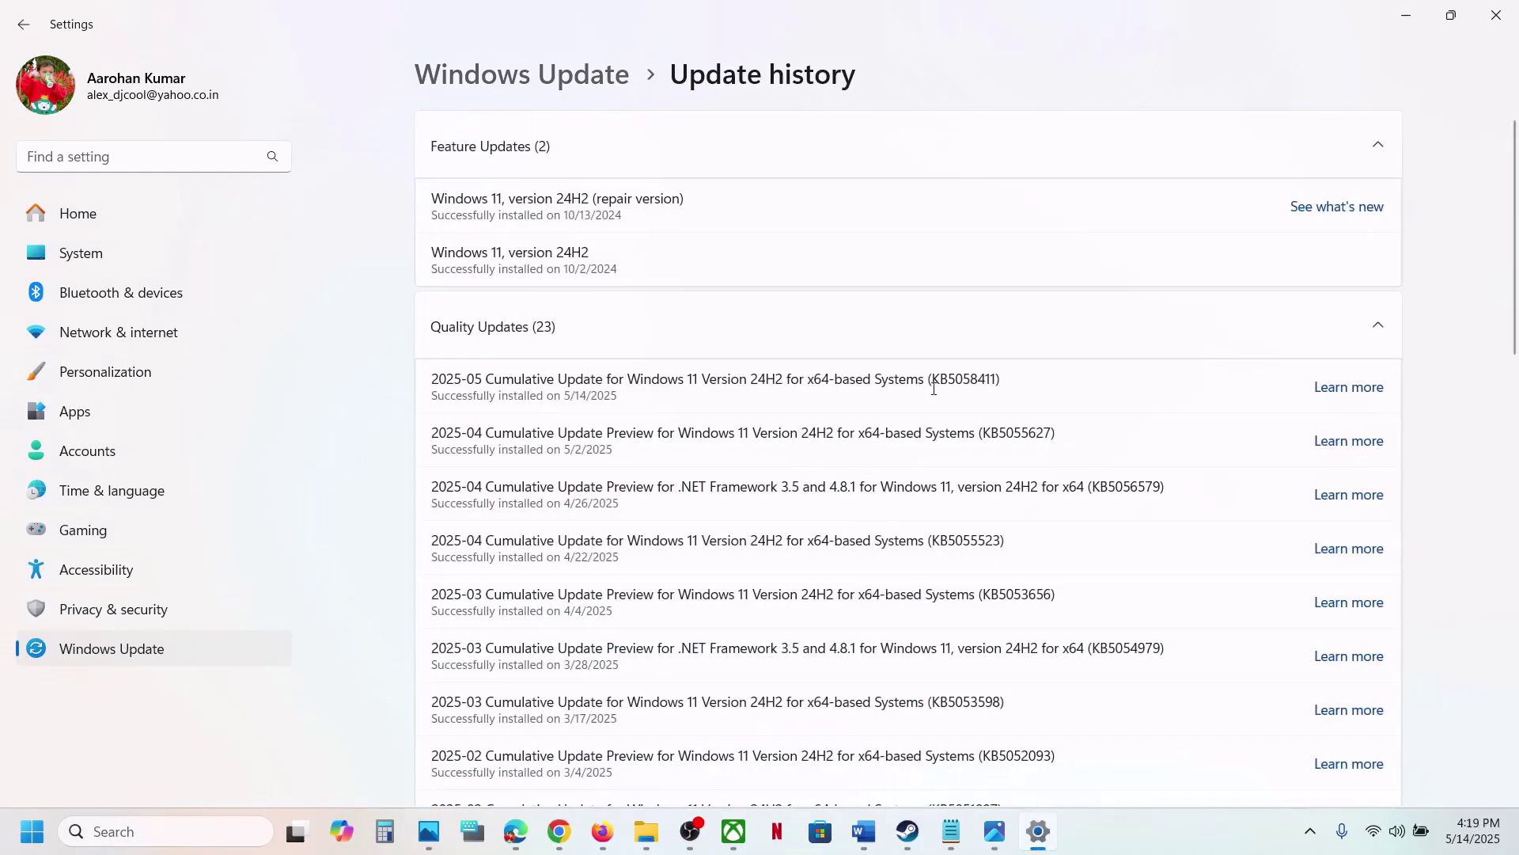
double_click(960, 383)
- View Screenshot (584).png, which shows KB5058411 failing with error 0x800f0983
left_click(1007, 837)
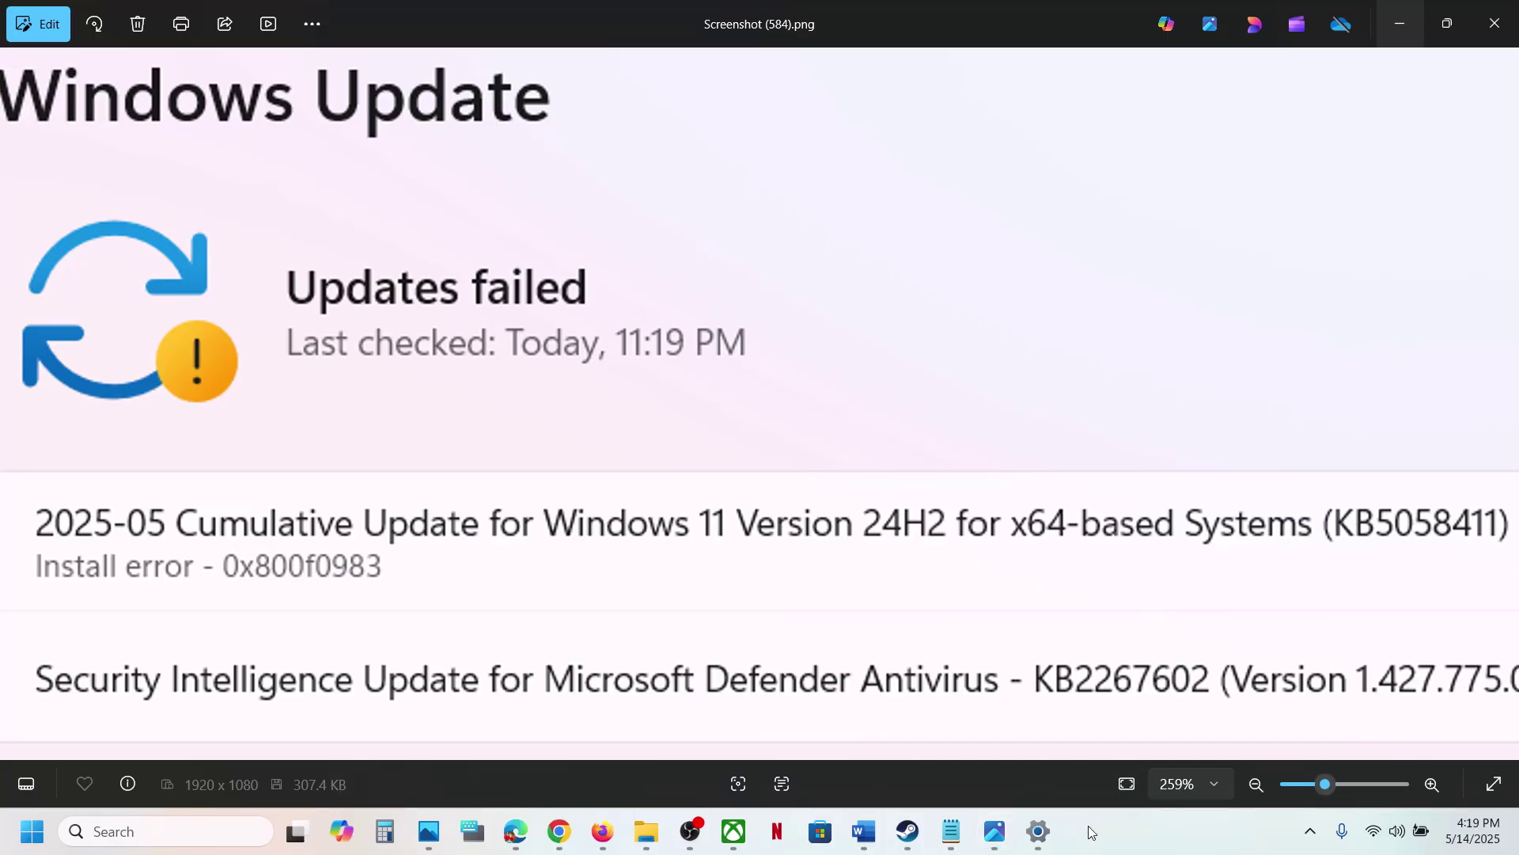
- Pause Windows updates for 1 week, then resume them to trigger a fresh update check
left_click(1033, 840)
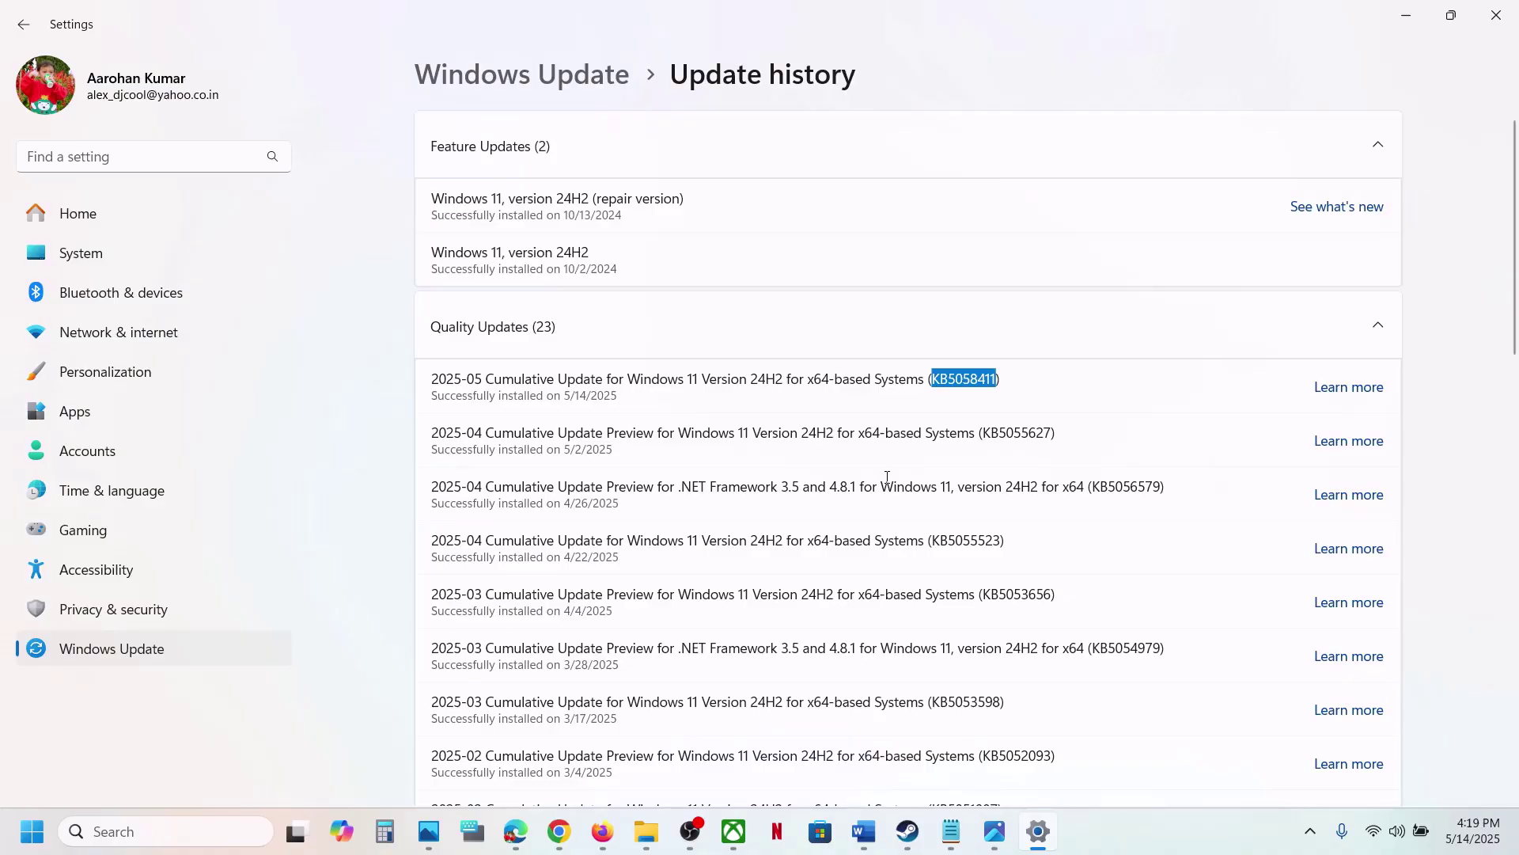
left_click(158, 659)
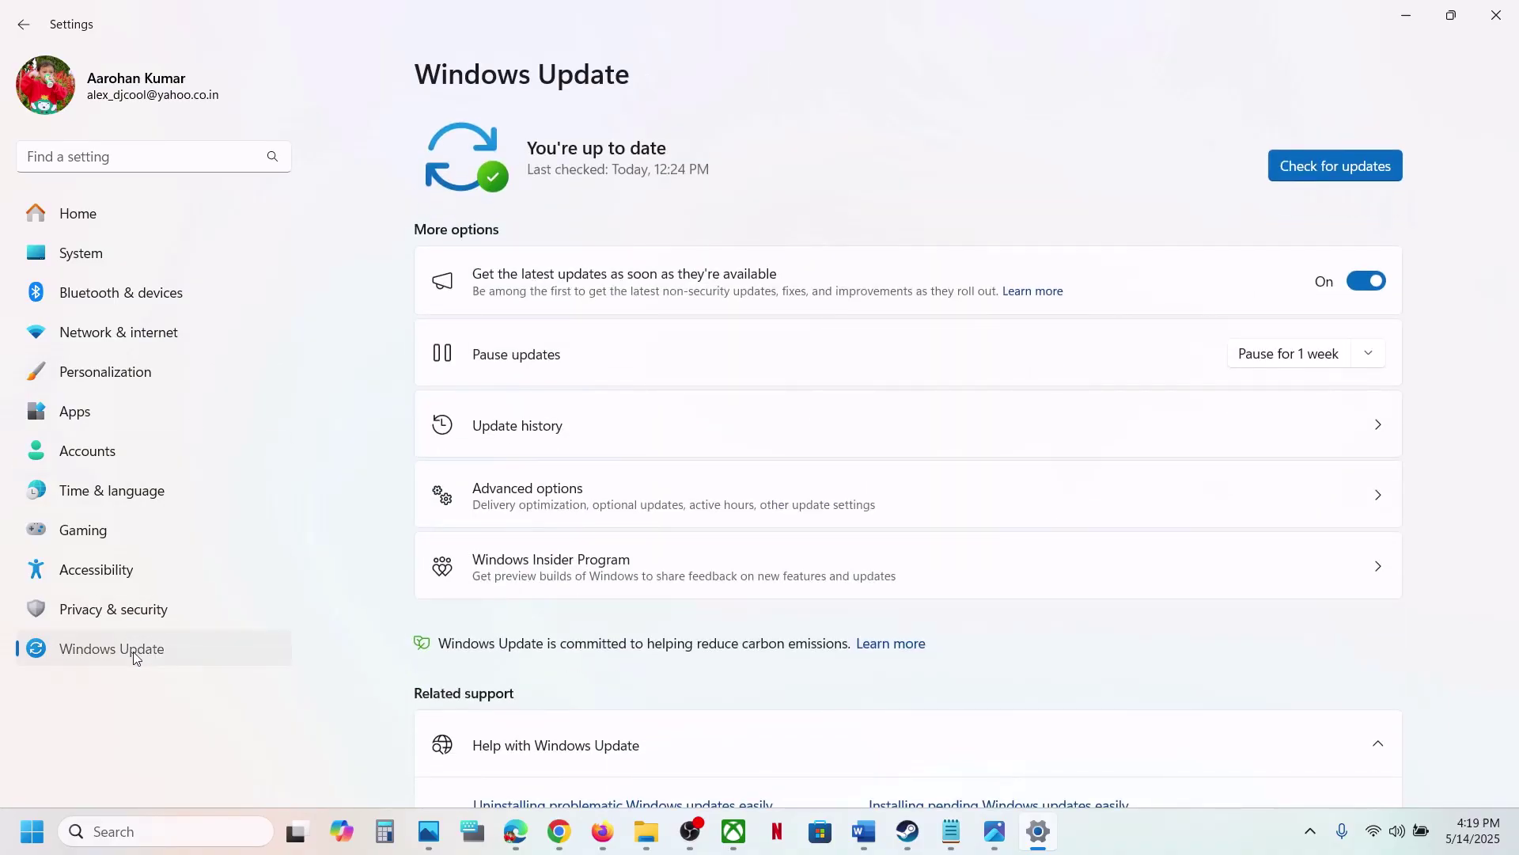
left_click(1298, 364)
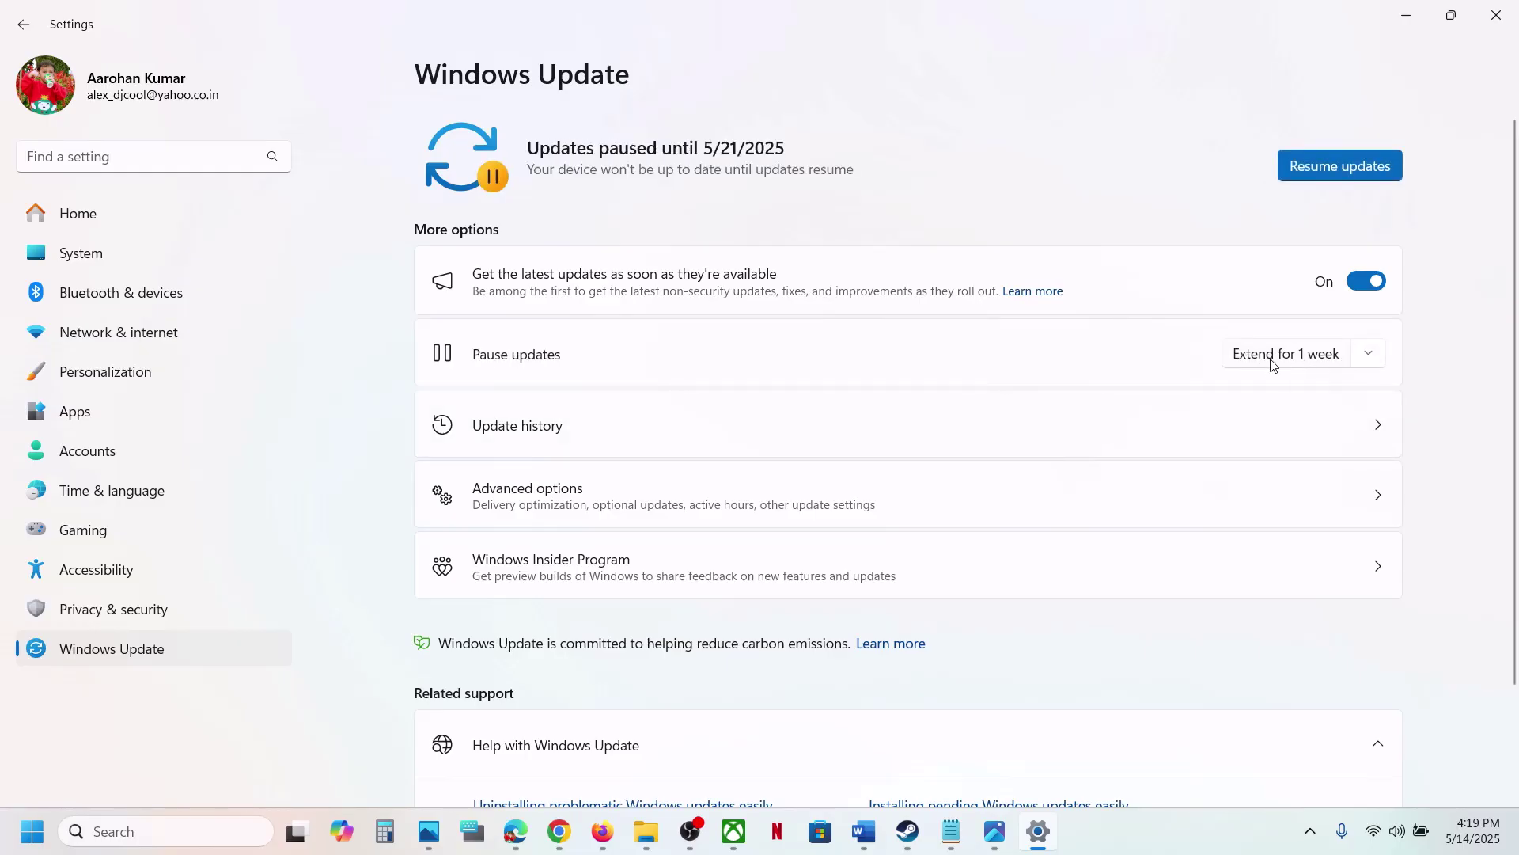
left_click(1339, 173)
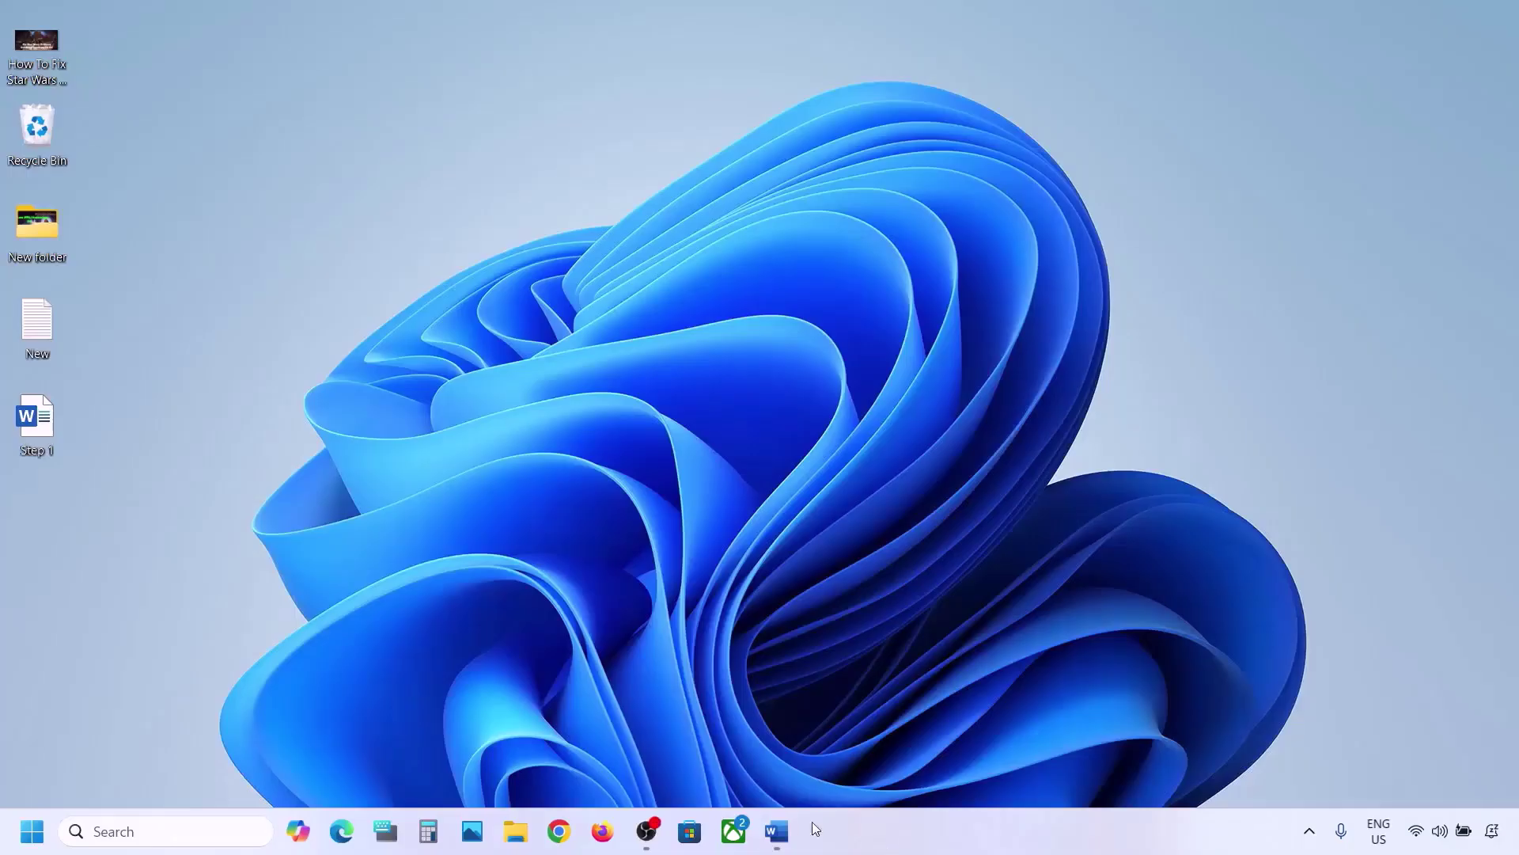
- Highlight the Step 1 'Start App Readiness Service' note in Word and search Windows for 'services'
left_click(776, 831)
left_click(271, 318)
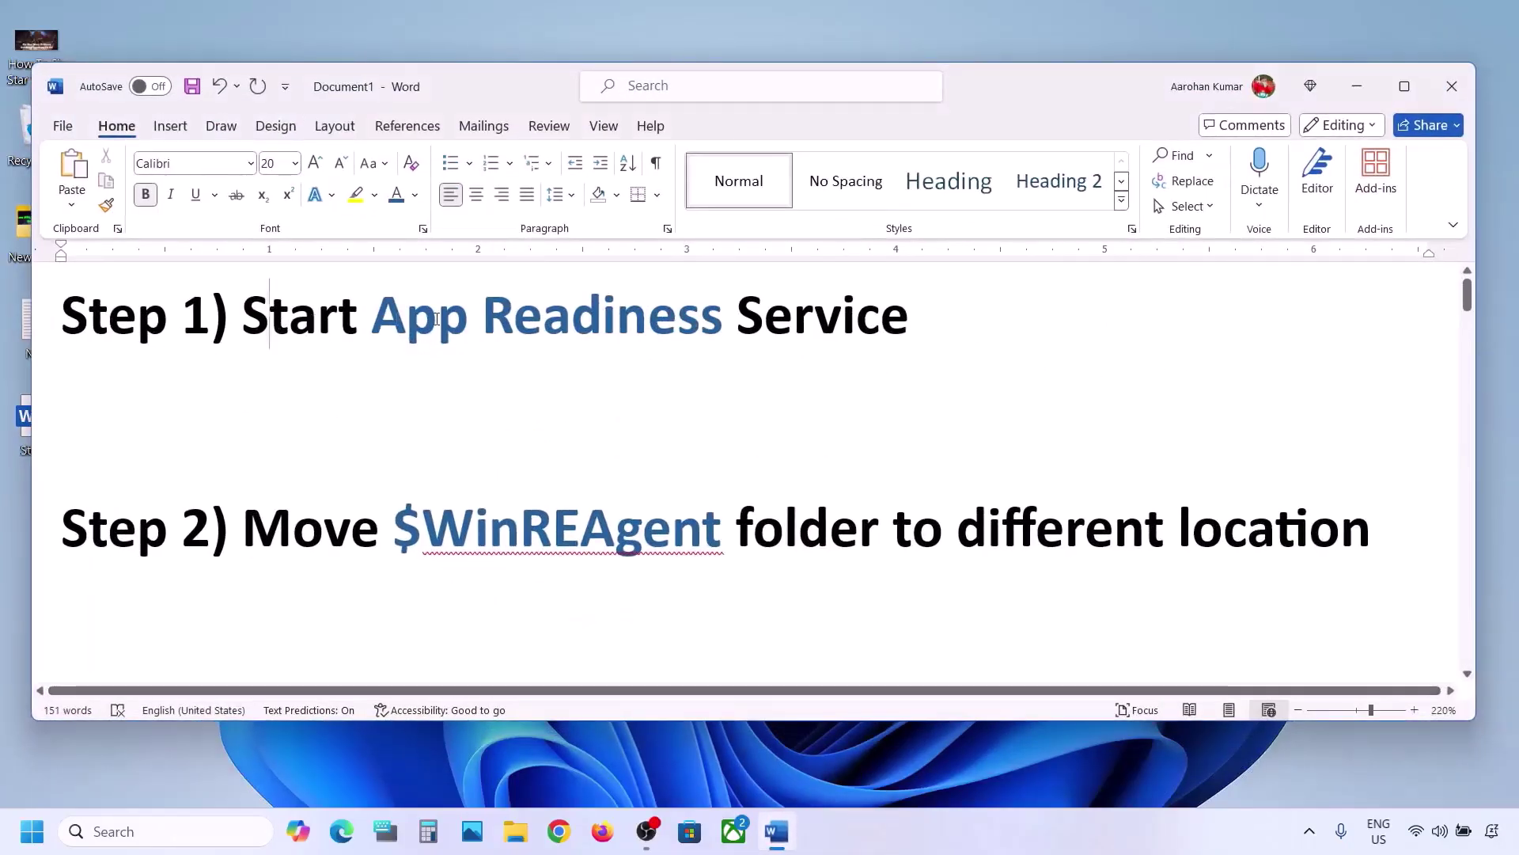
left_click_drag(436, 318, 918, 324)
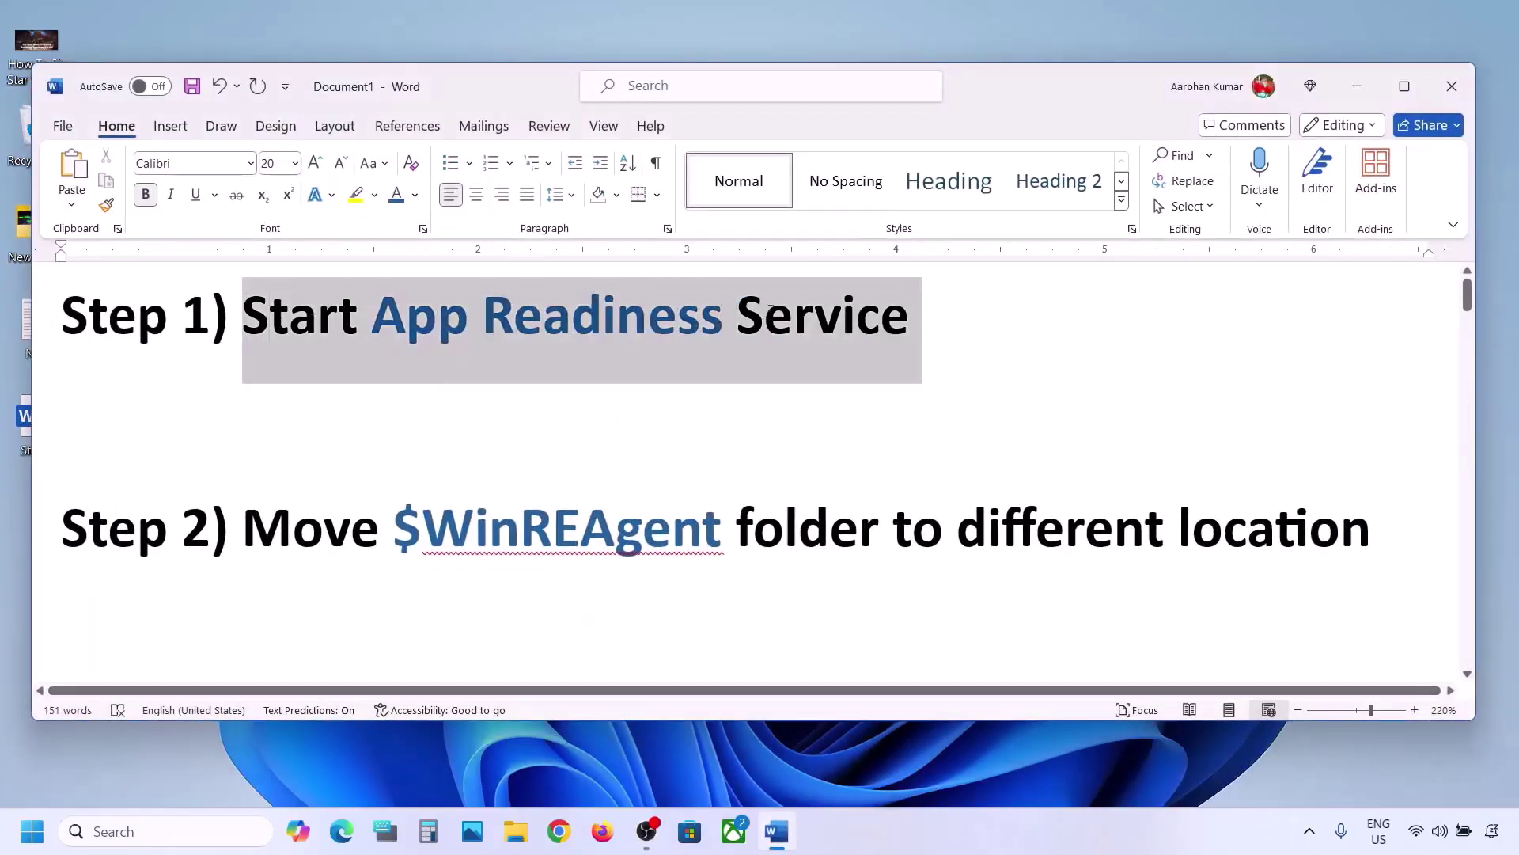
left_click(117, 823)
type("services")
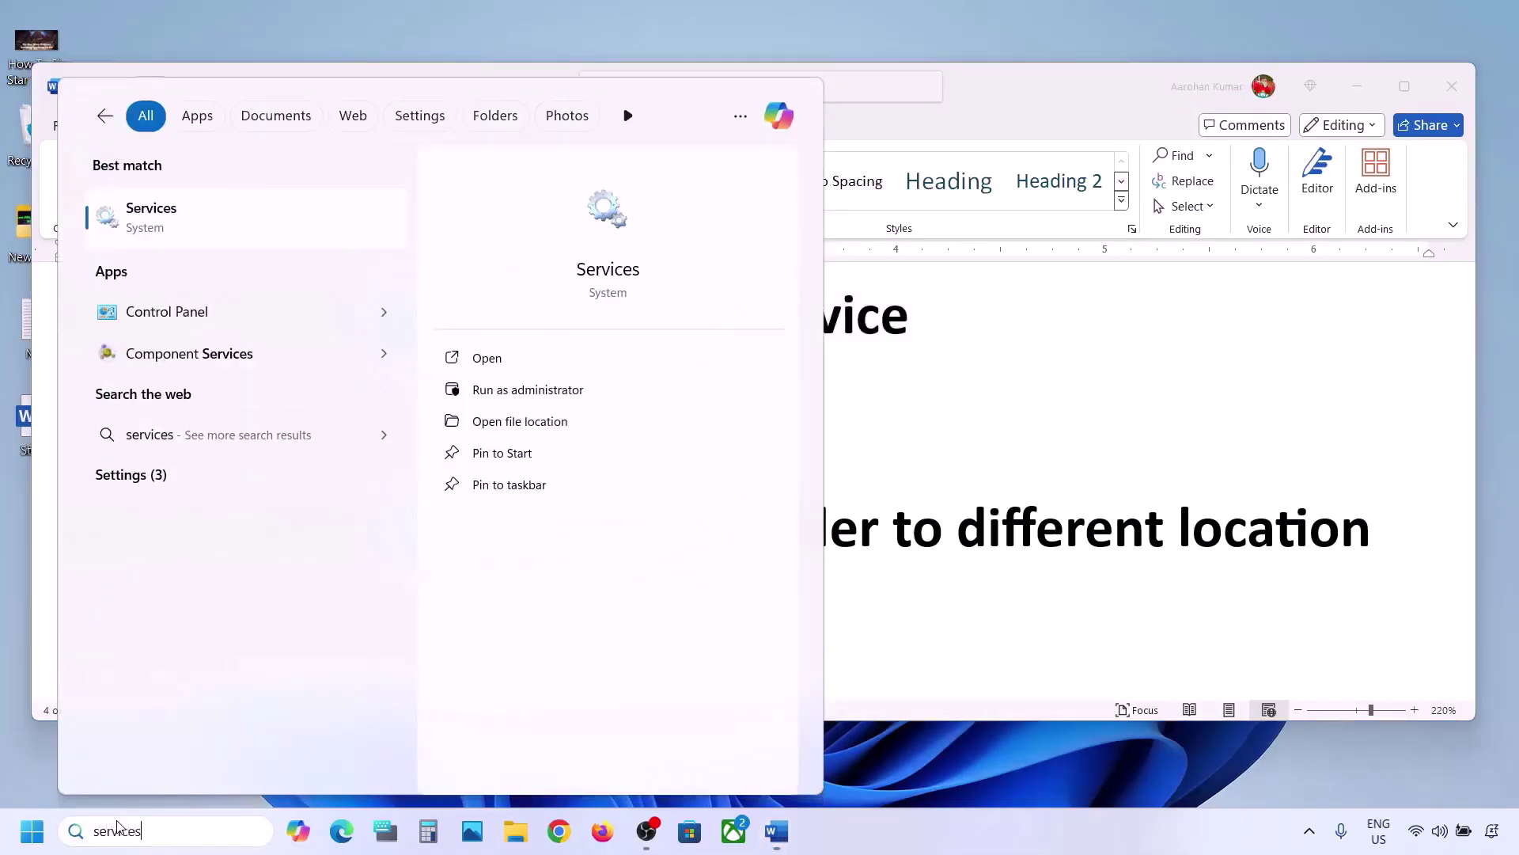
- Set the App Readiness service's startup type to Automatic, apply it, and start the service
left_click(190, 229)
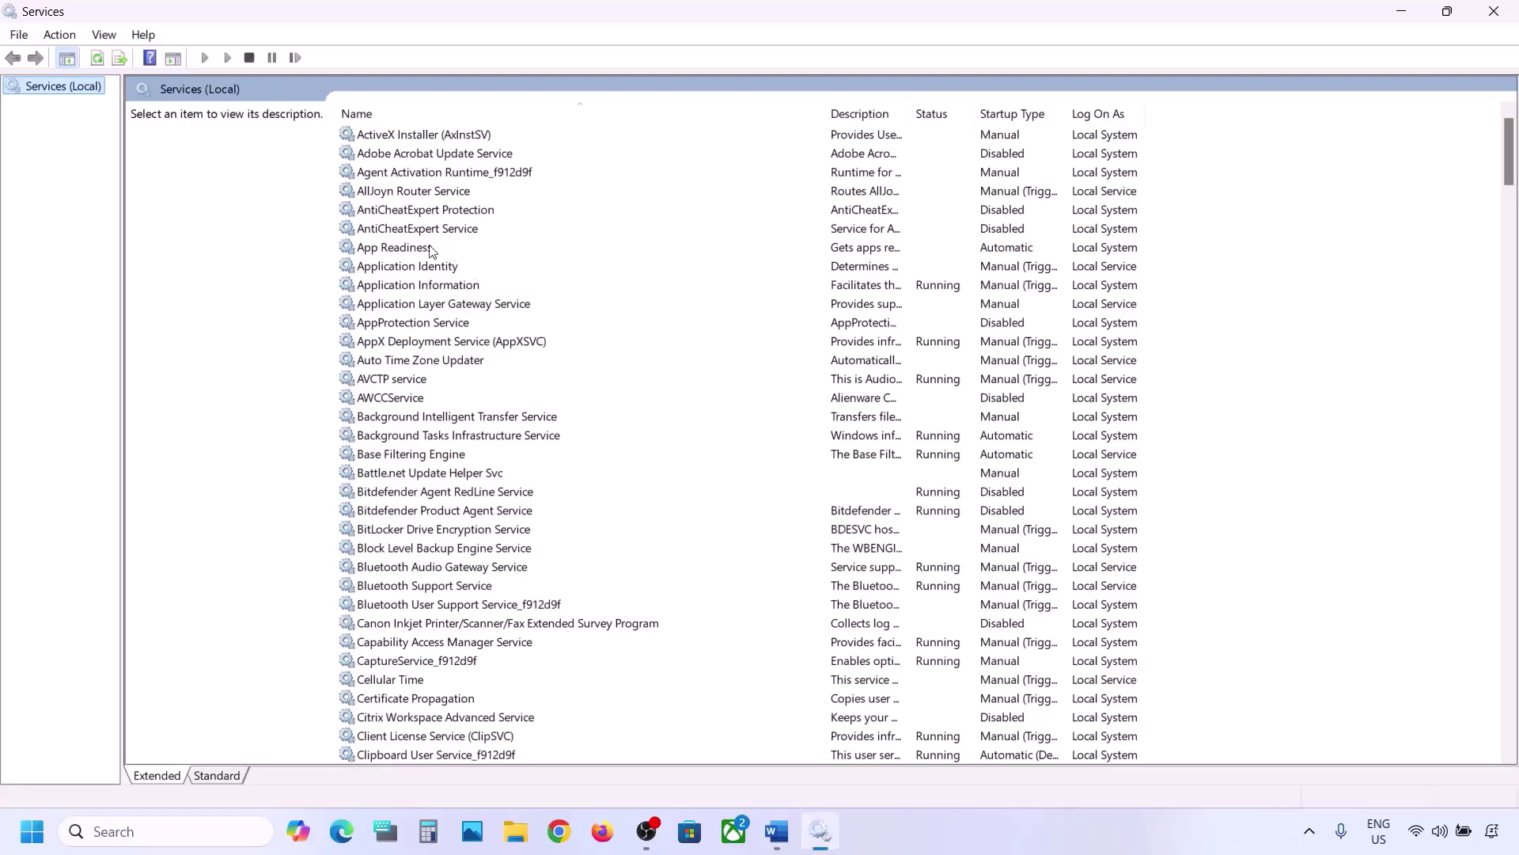
left_click(432, 251)
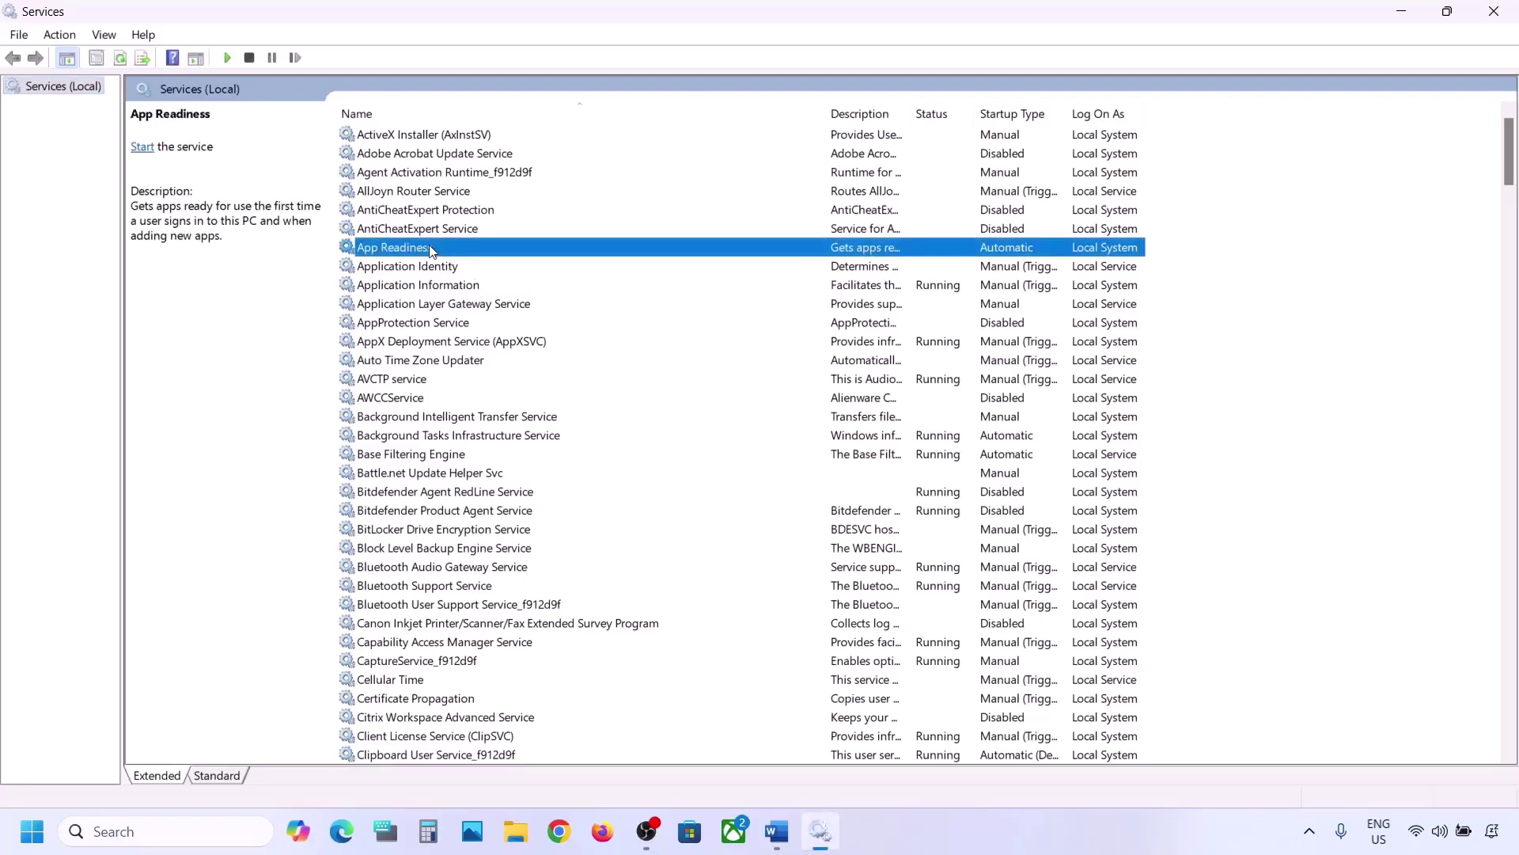
double_click(472, 252)
left_click(707, 393)
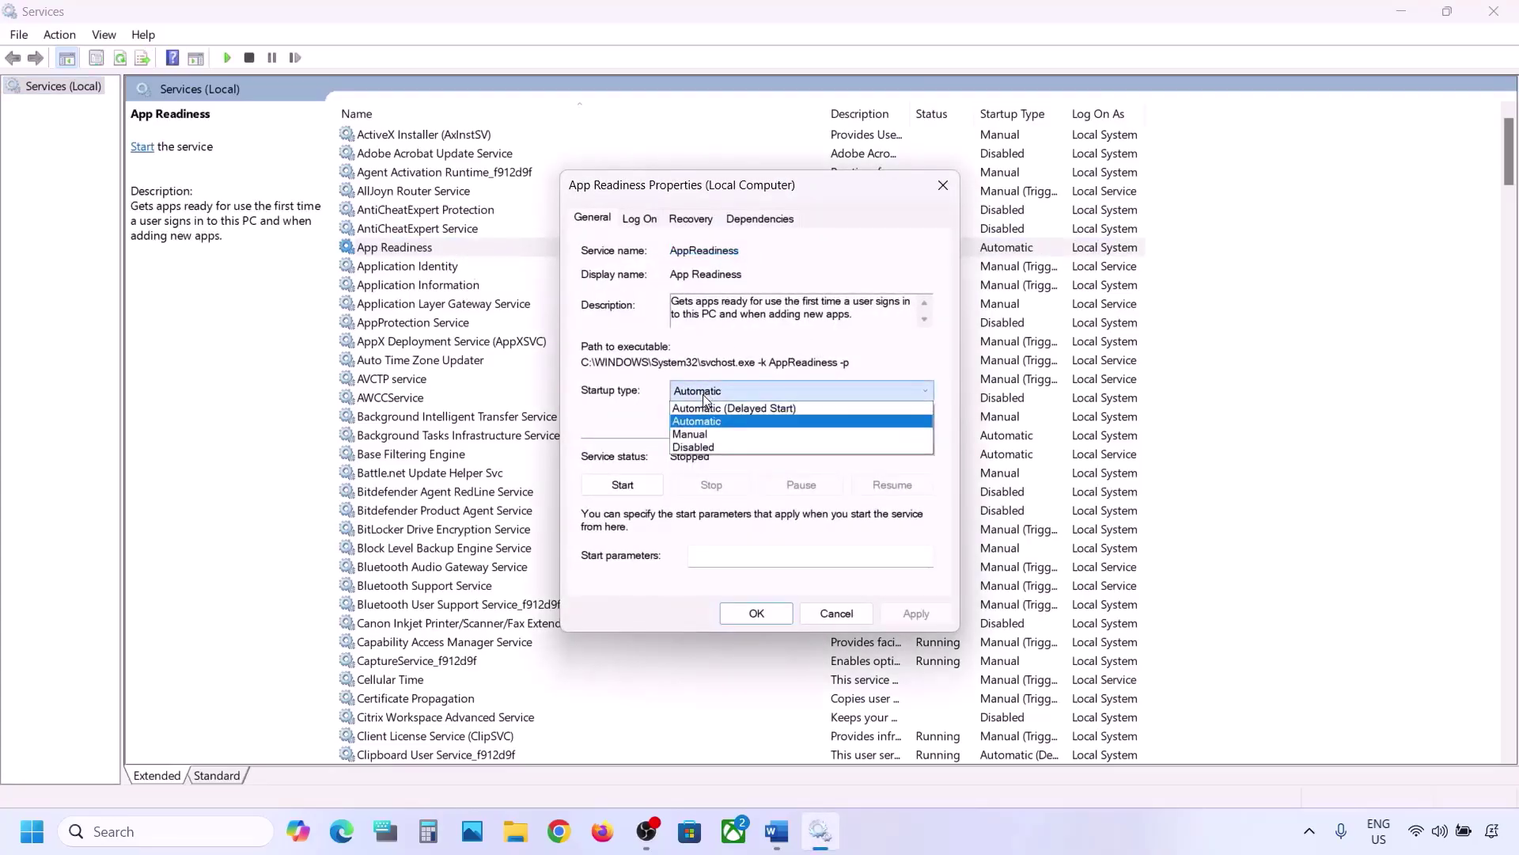
left_click(705, 421)
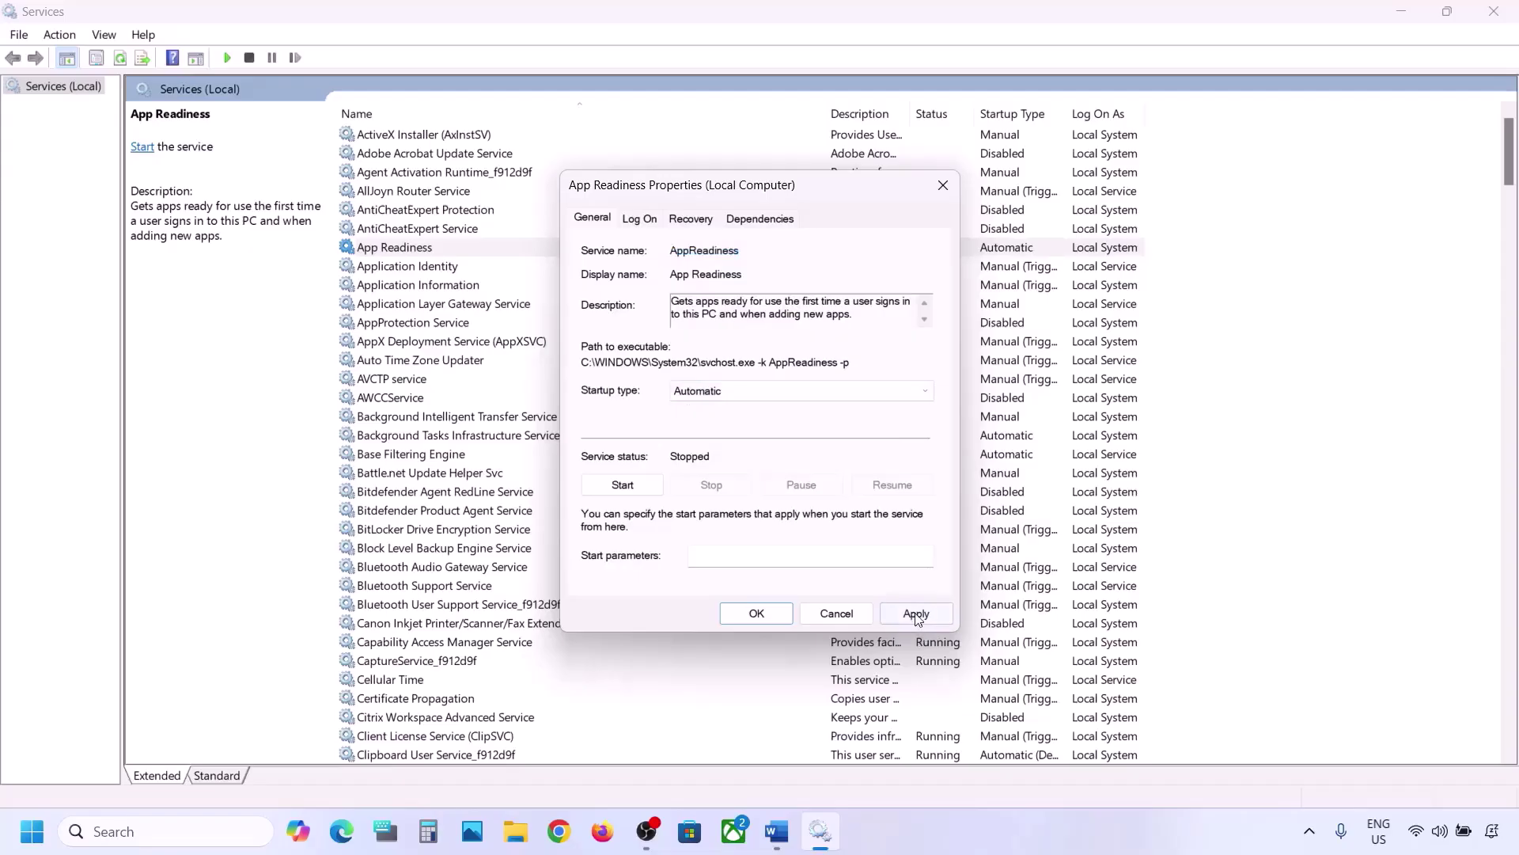
left_click(916, 614)
left_click(622, 485)
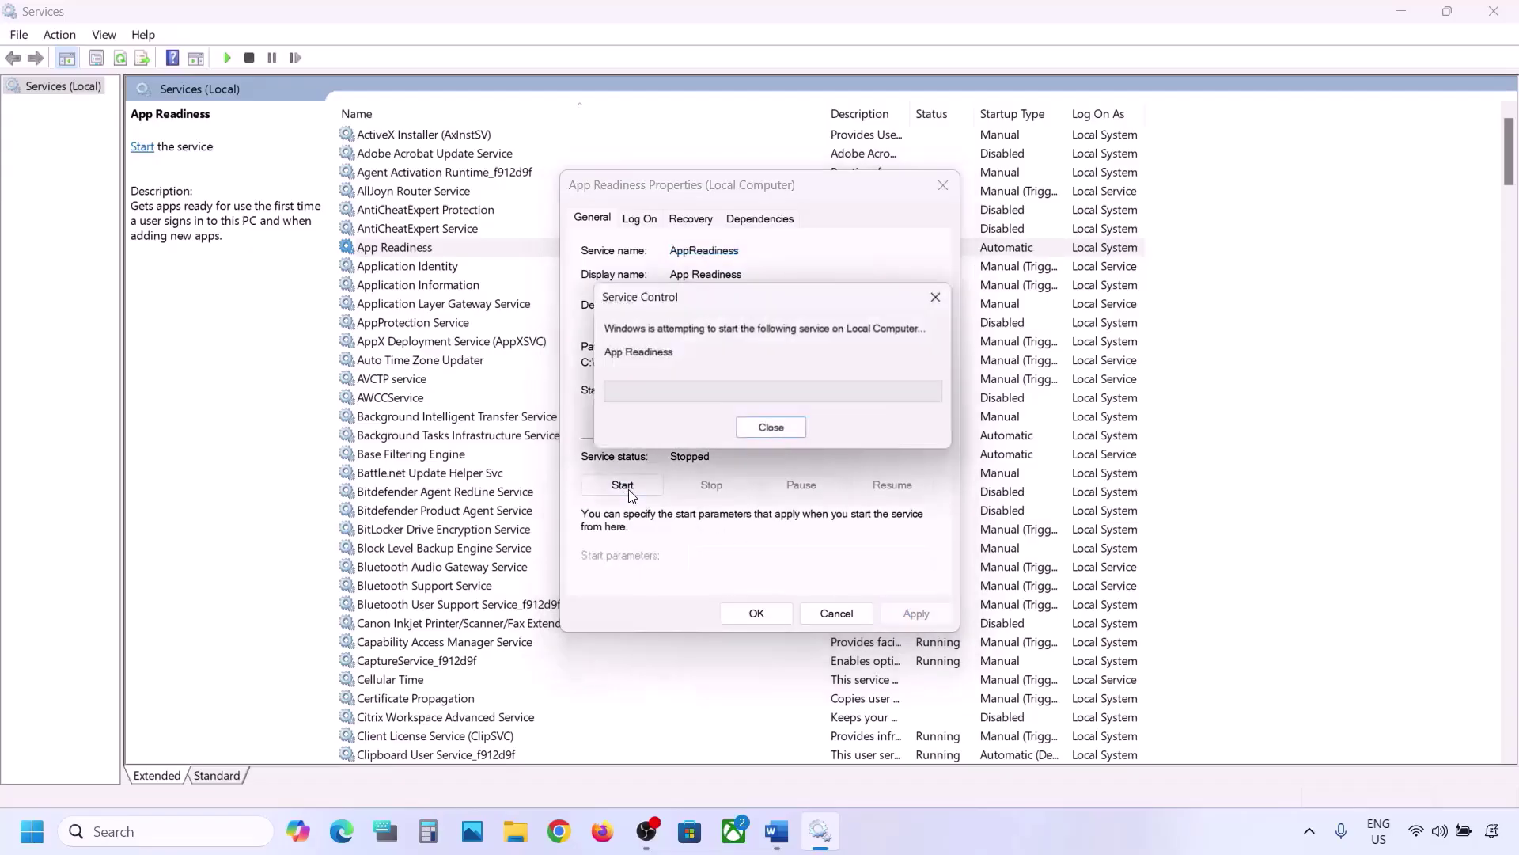
left_click(760, 610)
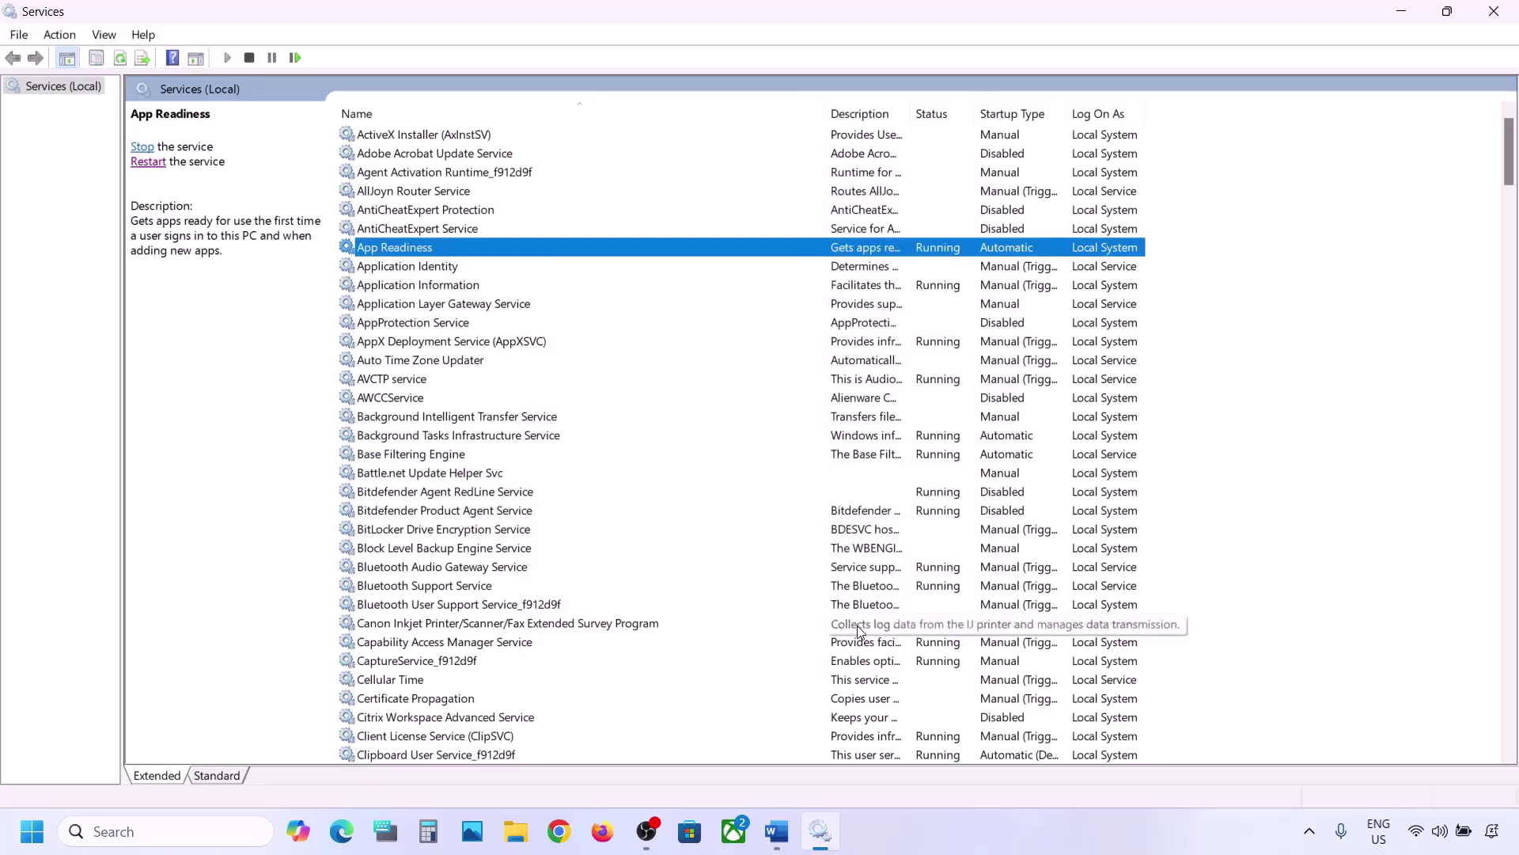
- Highlight the $WinREAgent folder name in the Step 2 notes and open File Explorer
left_click(777, 832)
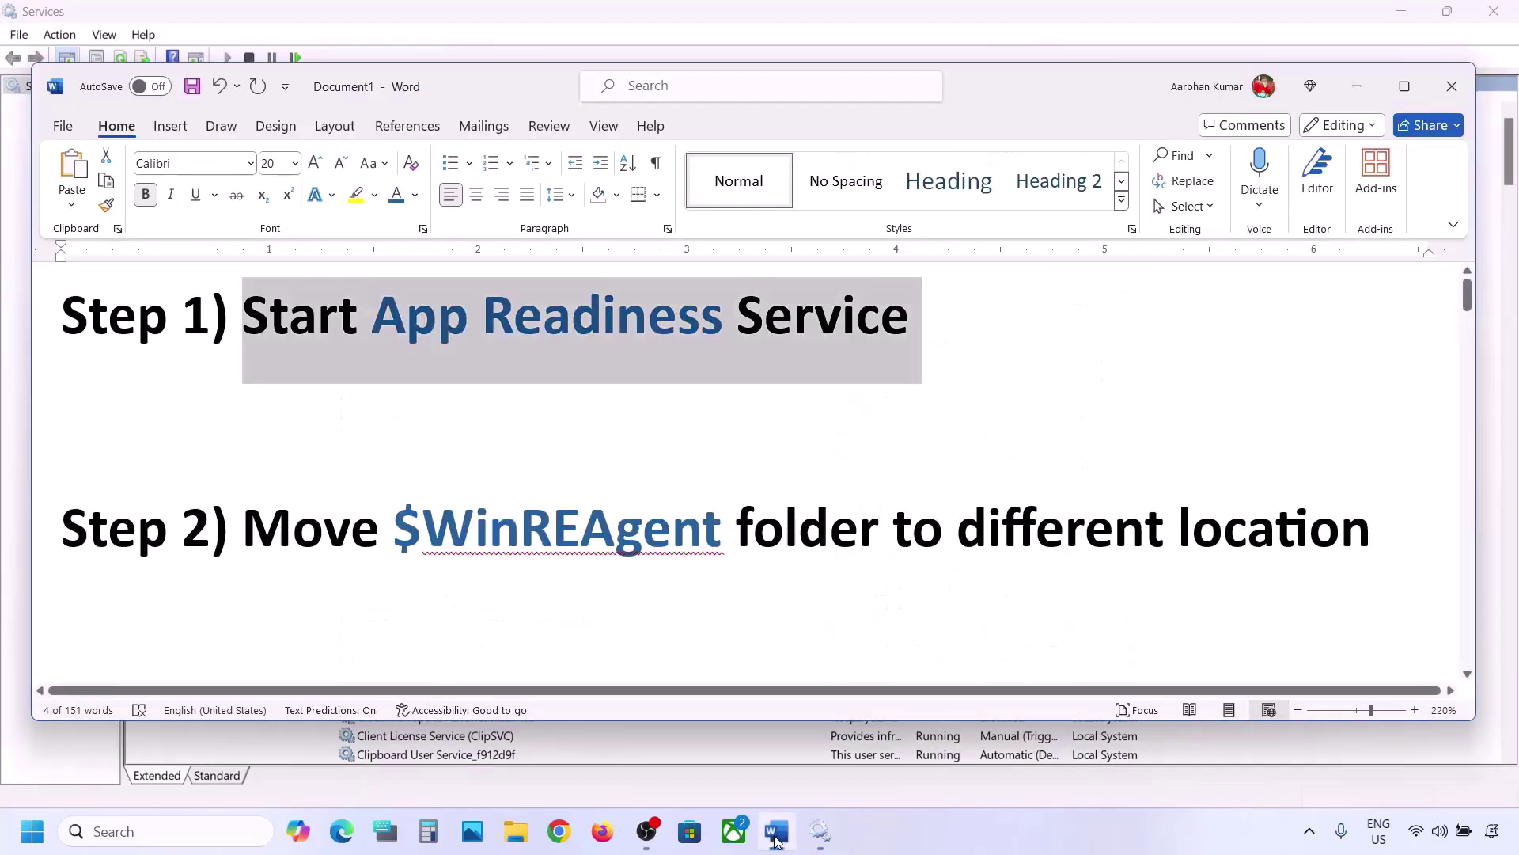
double_click(402, 525)
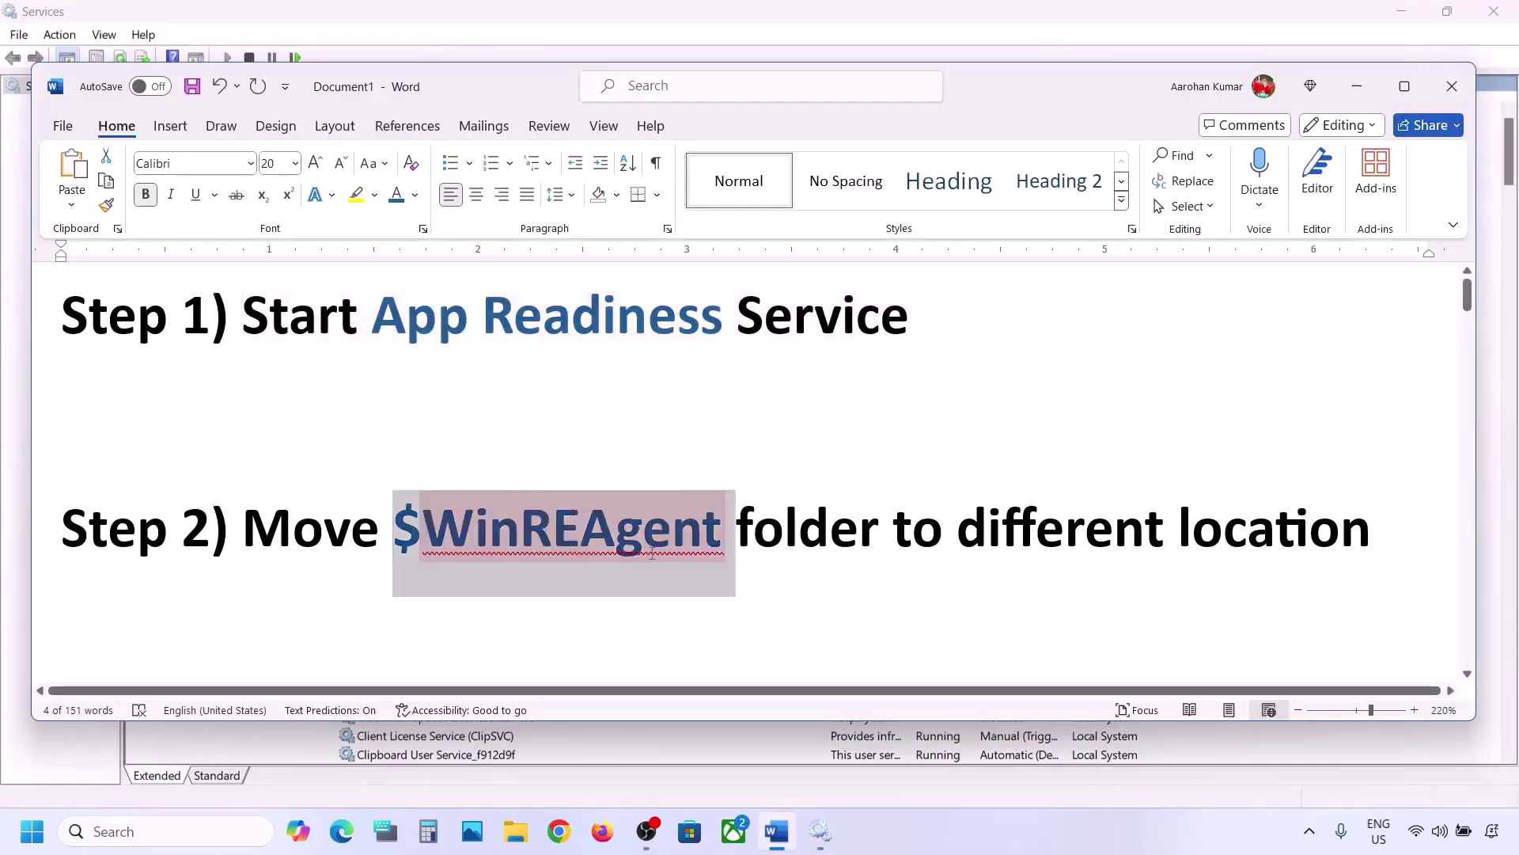
left_click(515, 831)
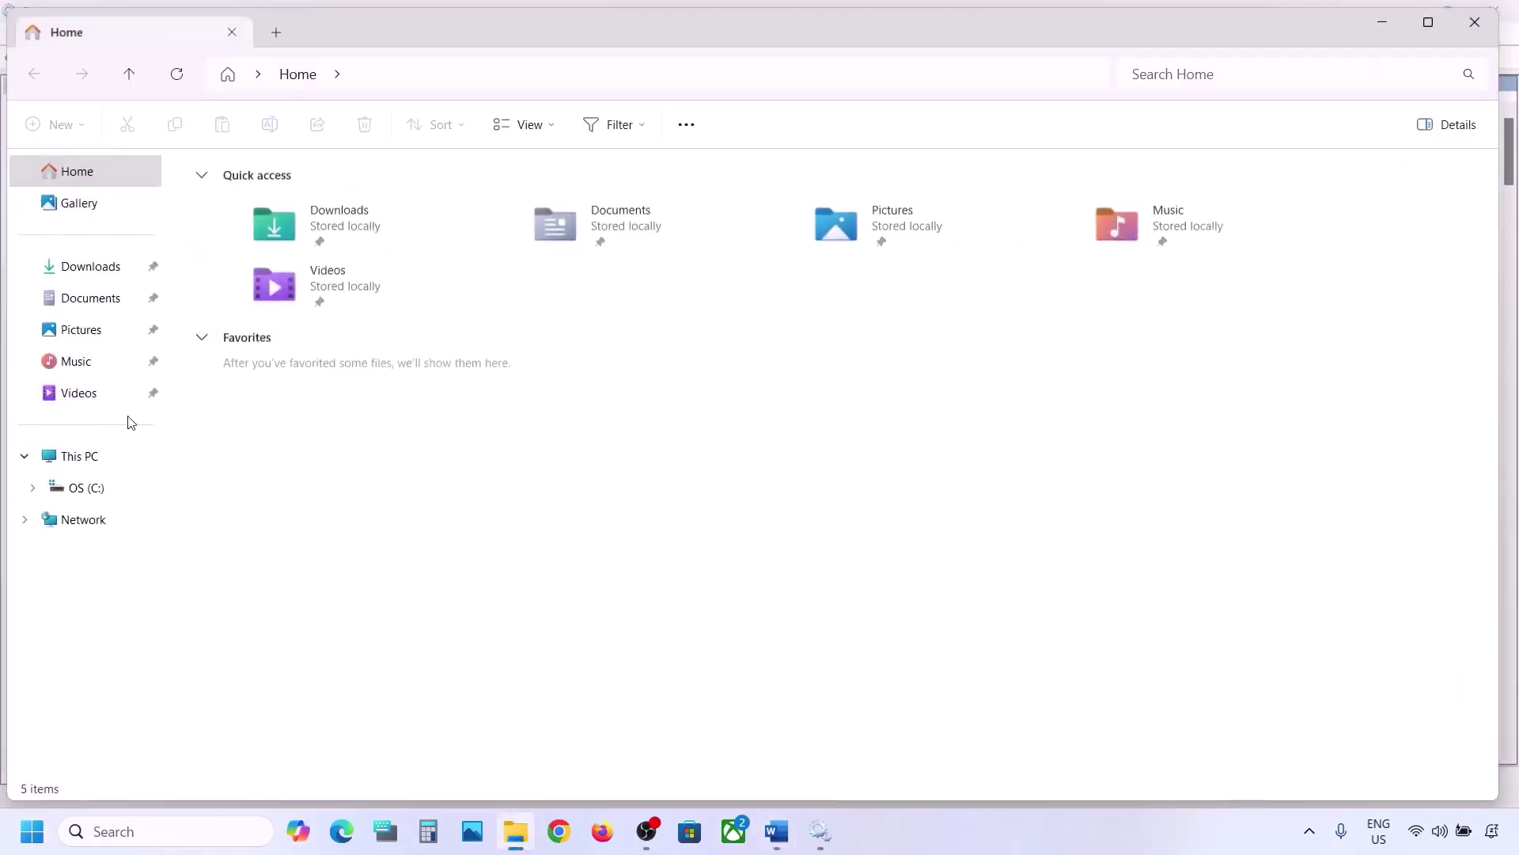
- Open the OS (C:) drive, show hidden items, and copy the $WinREAgent folder
left_click(88, 457)
left_click(307, 222)
double_click(307, 222)
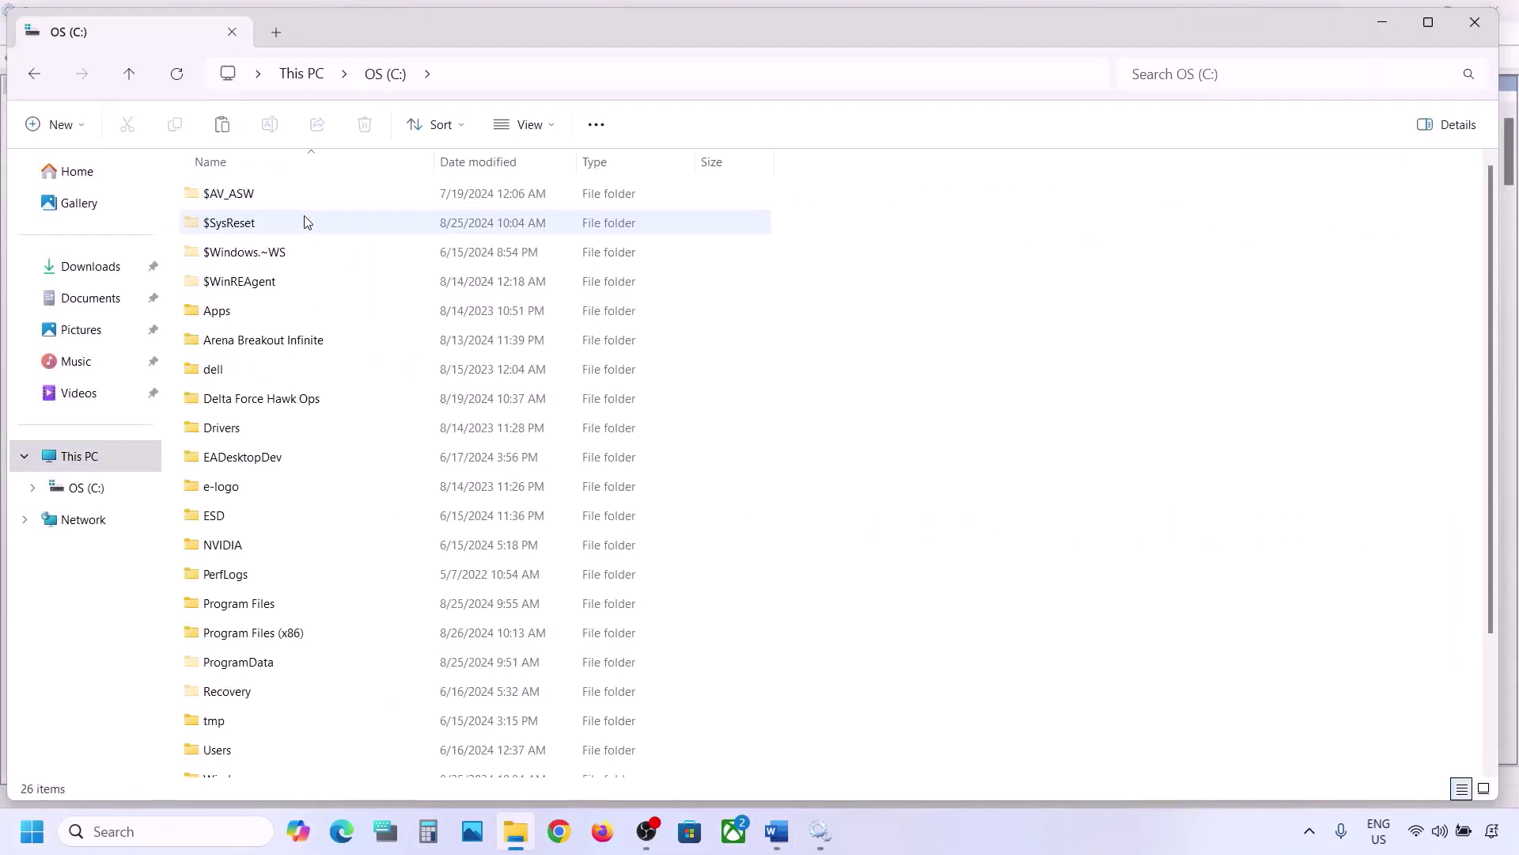
left_click(261, 287)
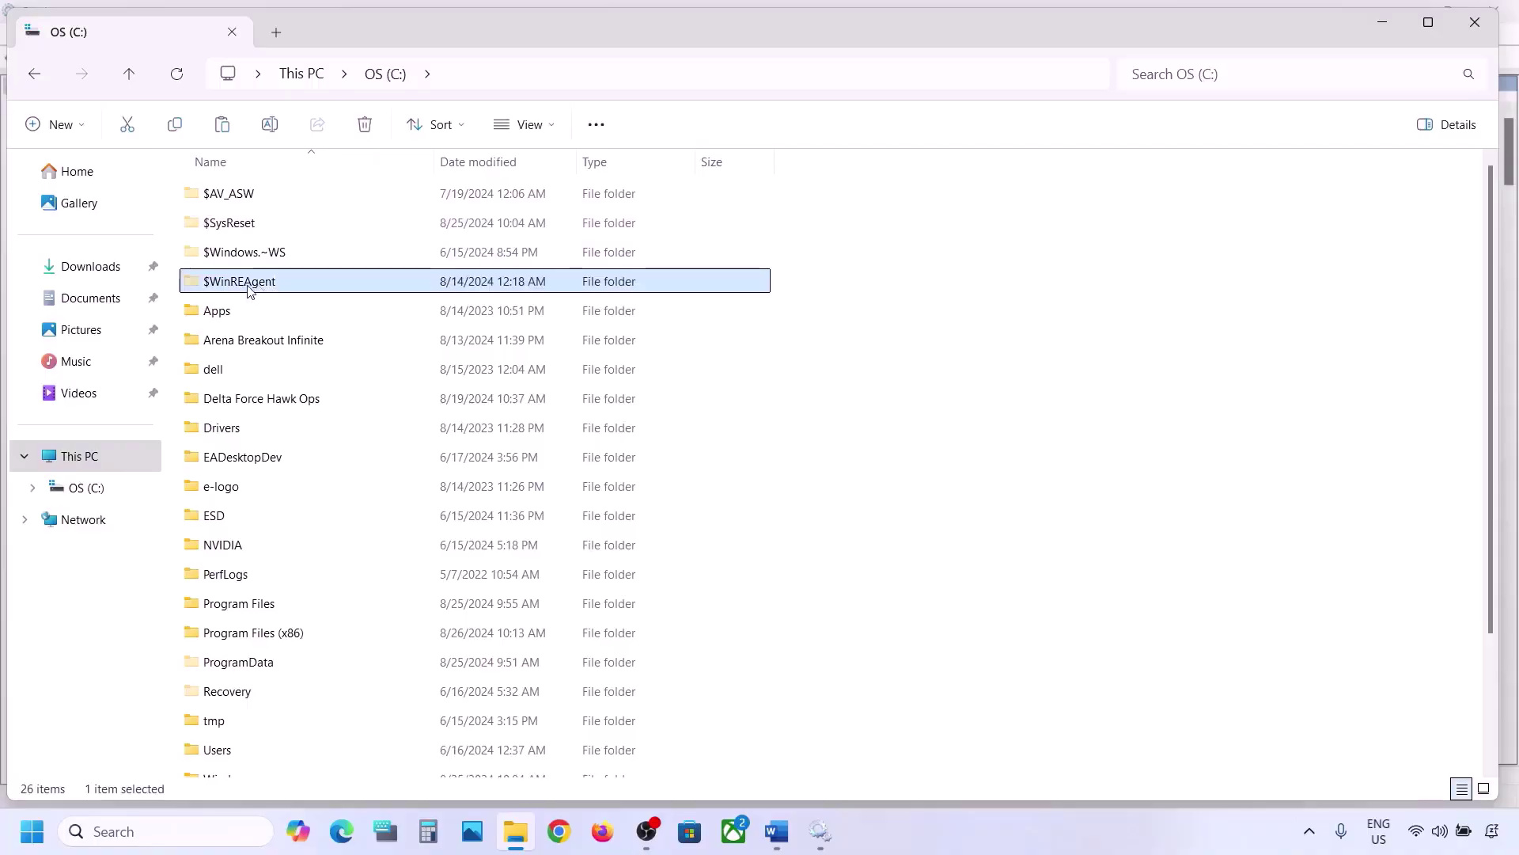
mouse_move(271, 290)
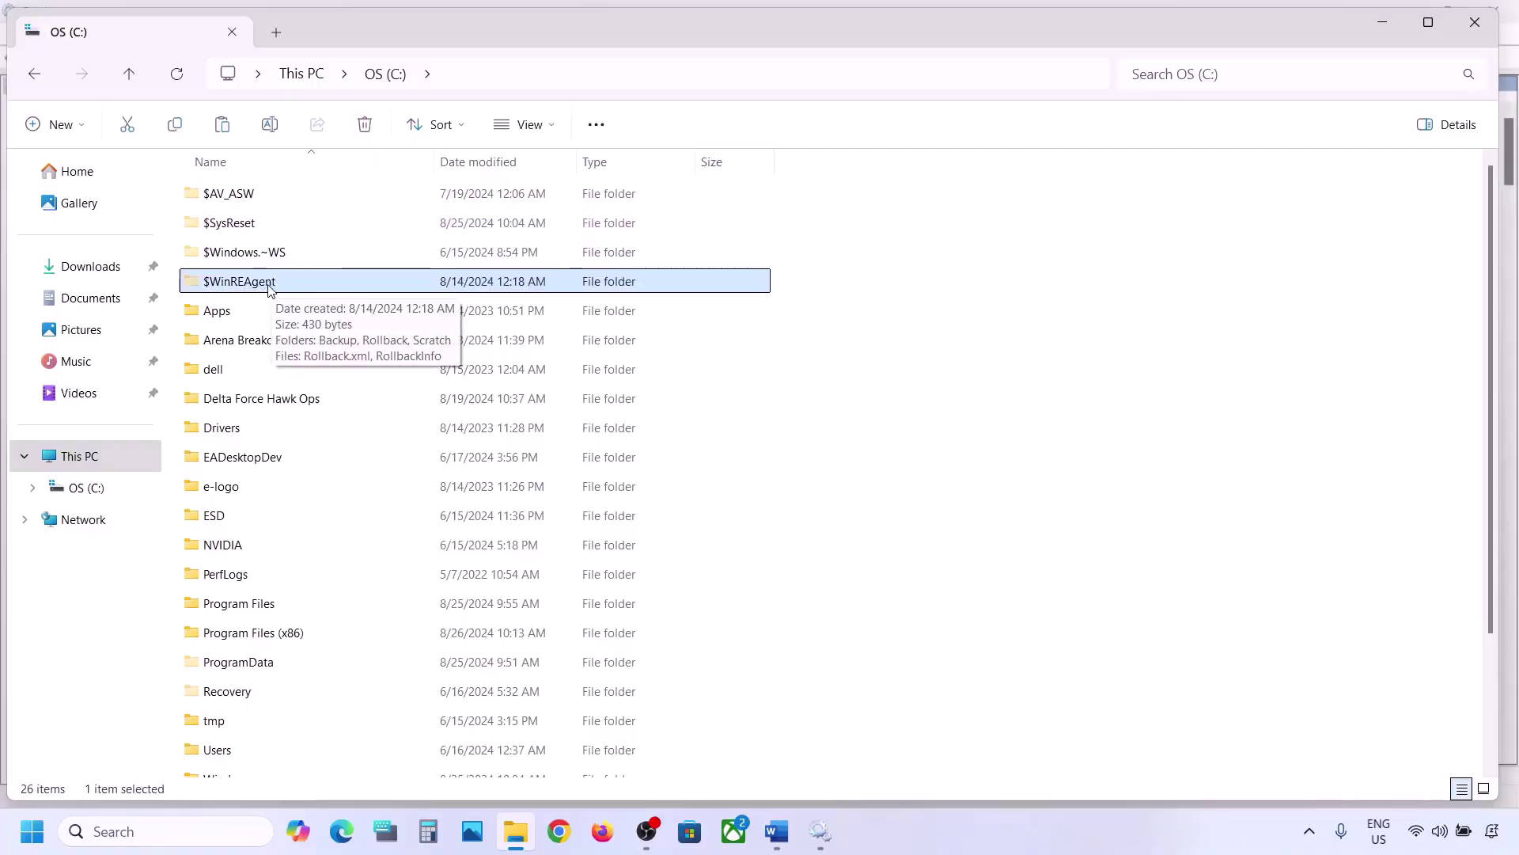
left_click(552, 127)
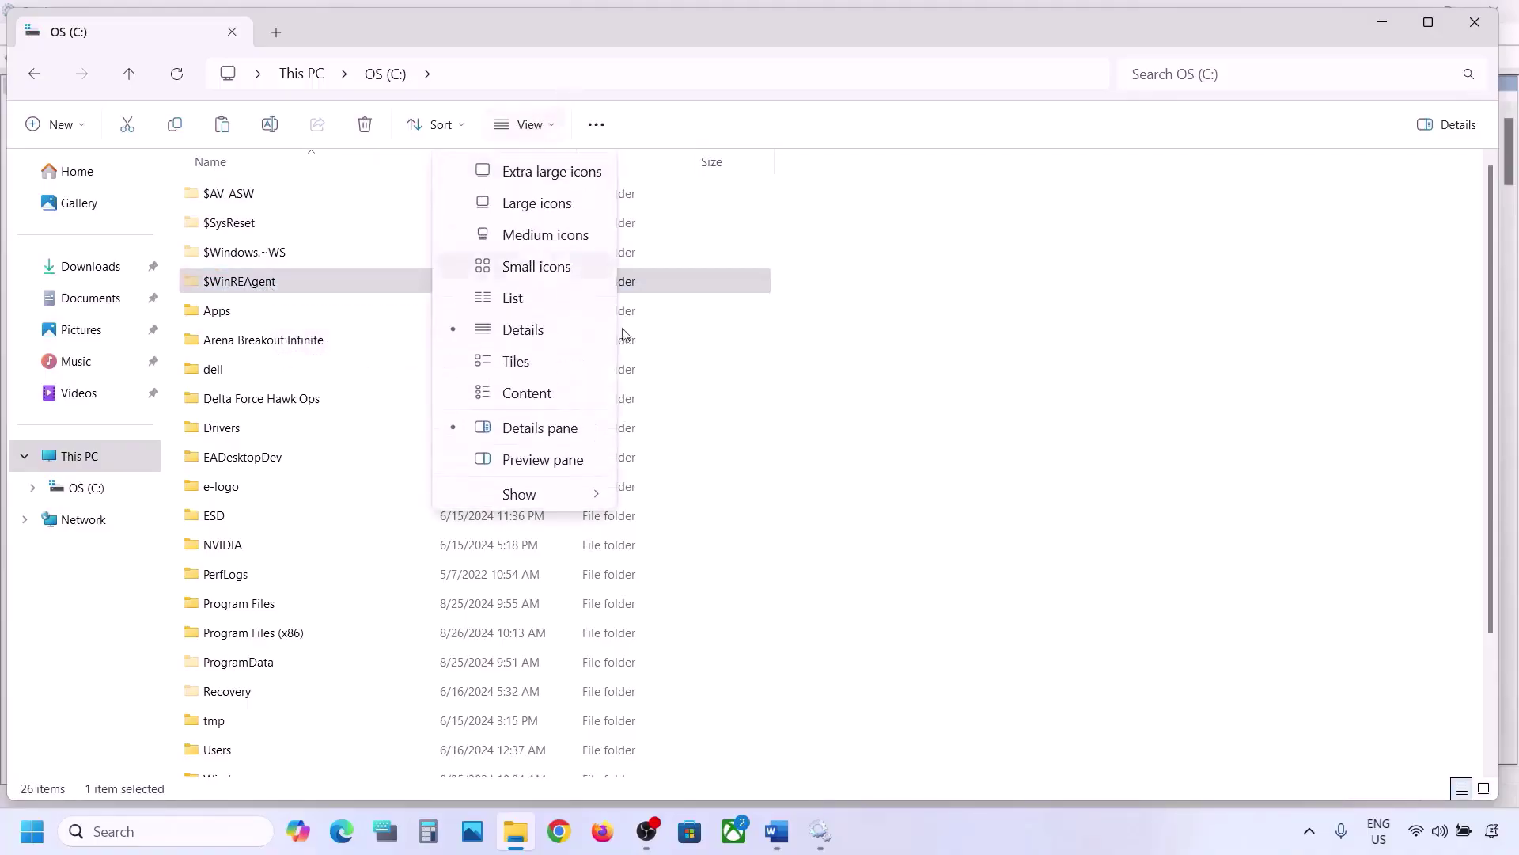
mouse_move(562, 497)
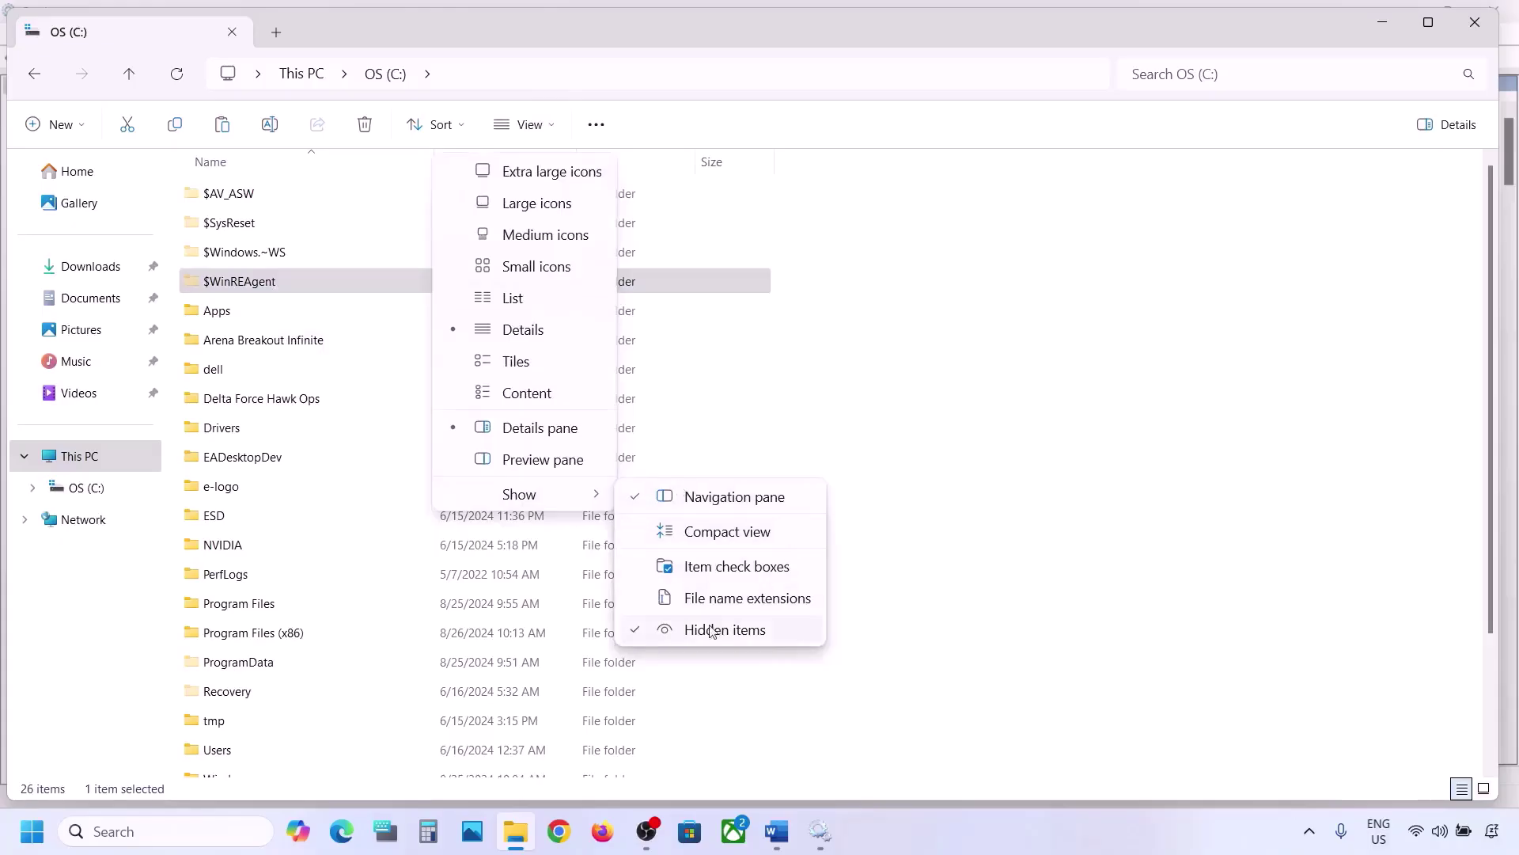
left_click(257, 285)
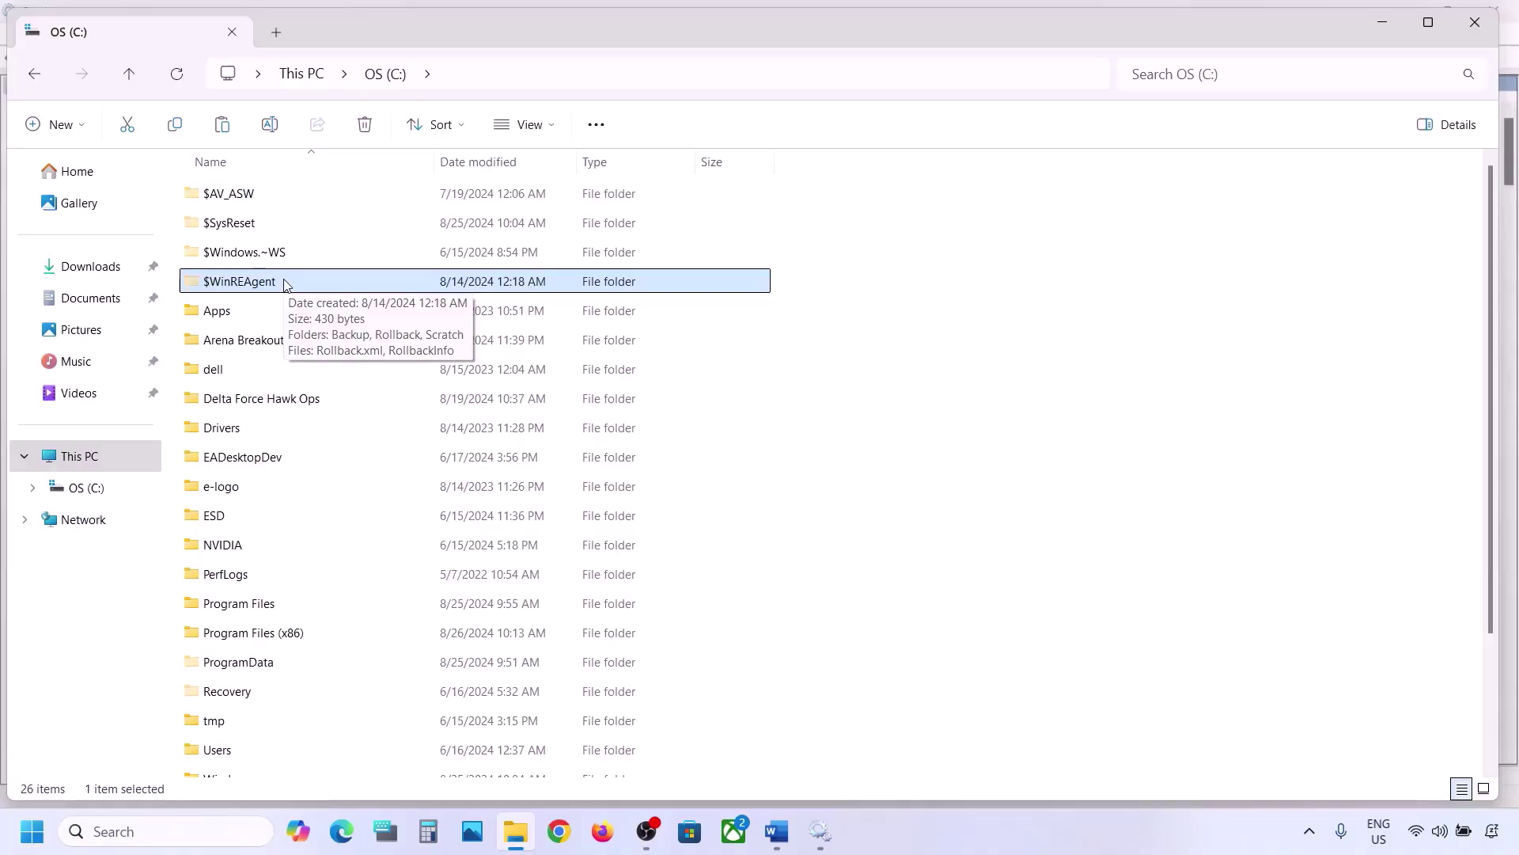
right_click(252, 286)
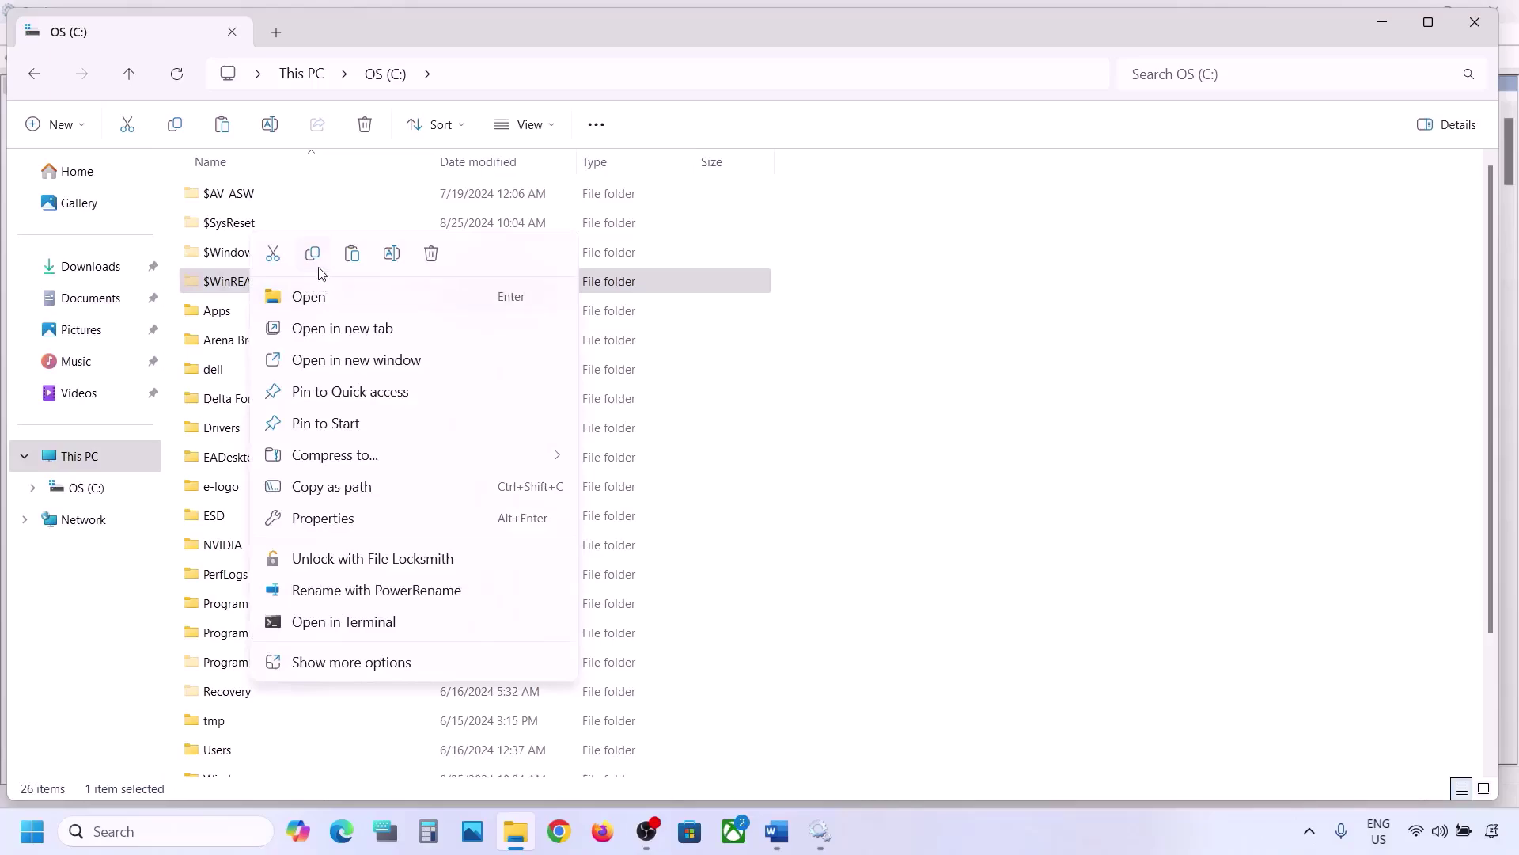
left_click(314, 255)
- Paste the $WinREAgent copy onto the desktop and delete the original from drive C
key("super+d")
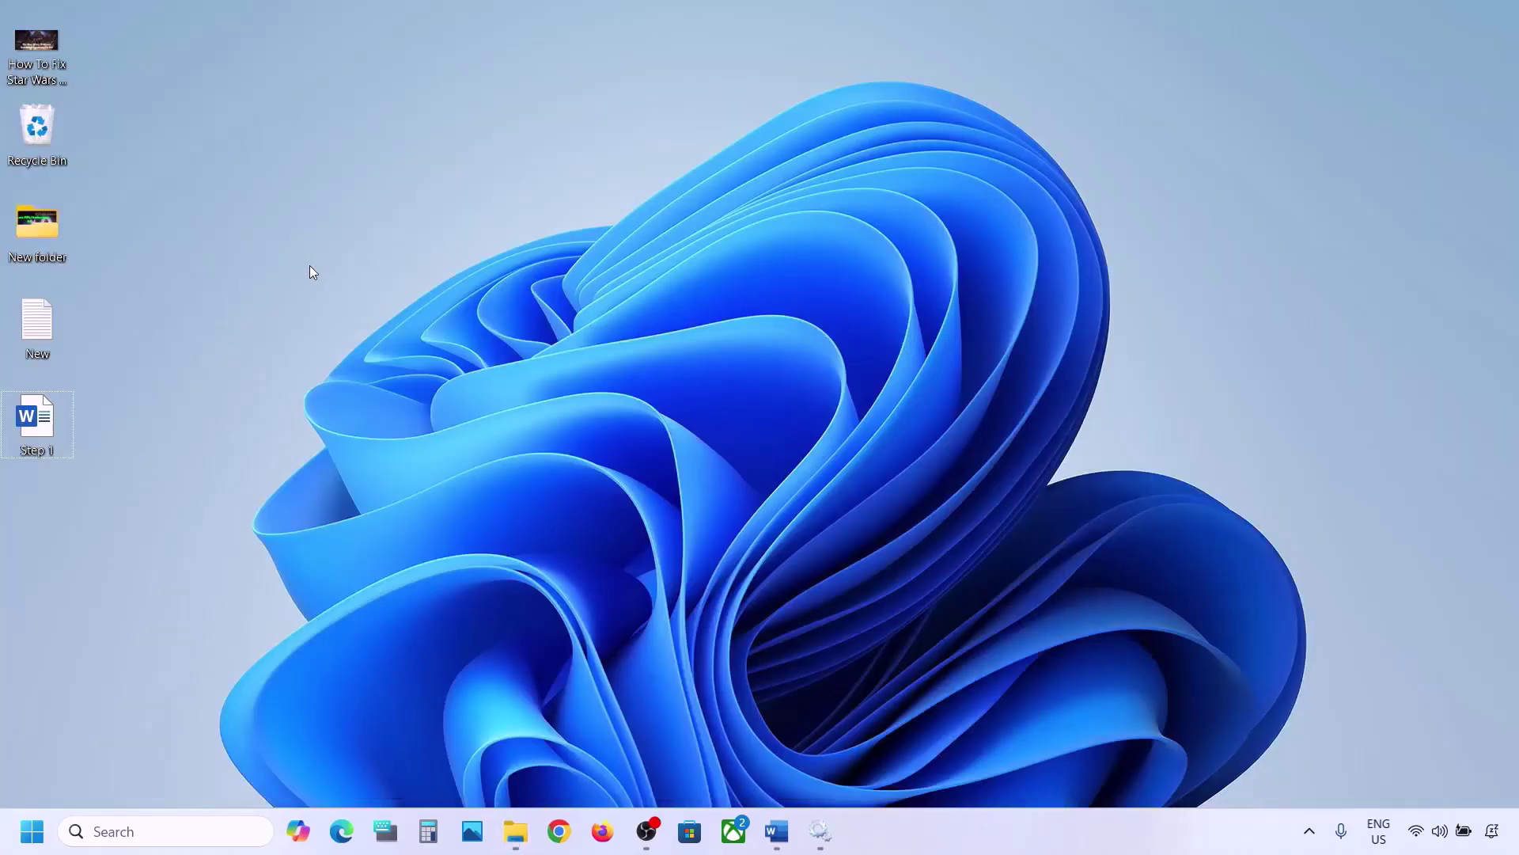
key("ctrl+v")
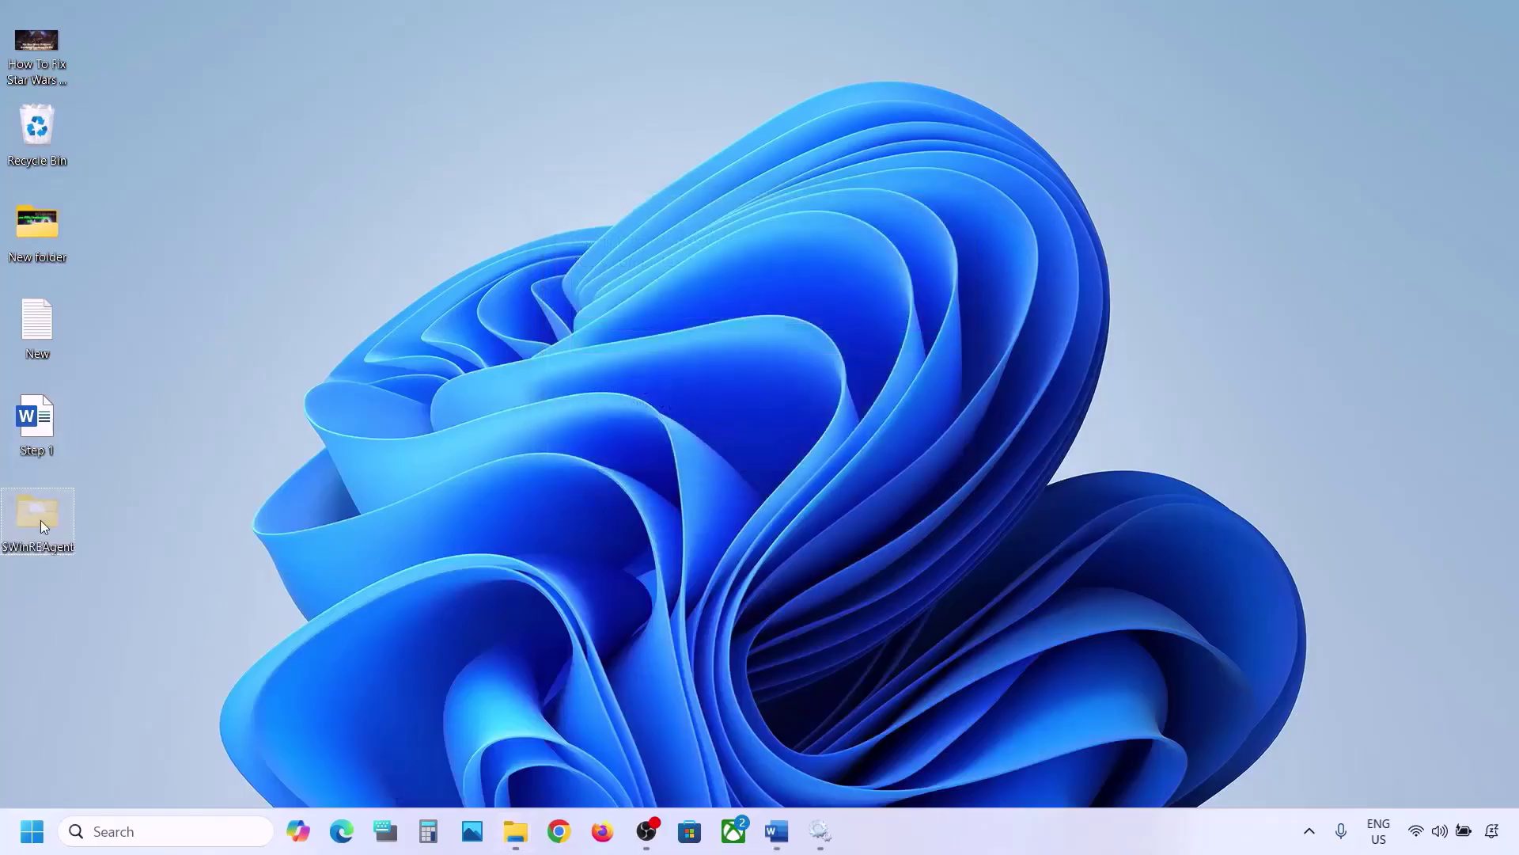
left_click(515, 829)
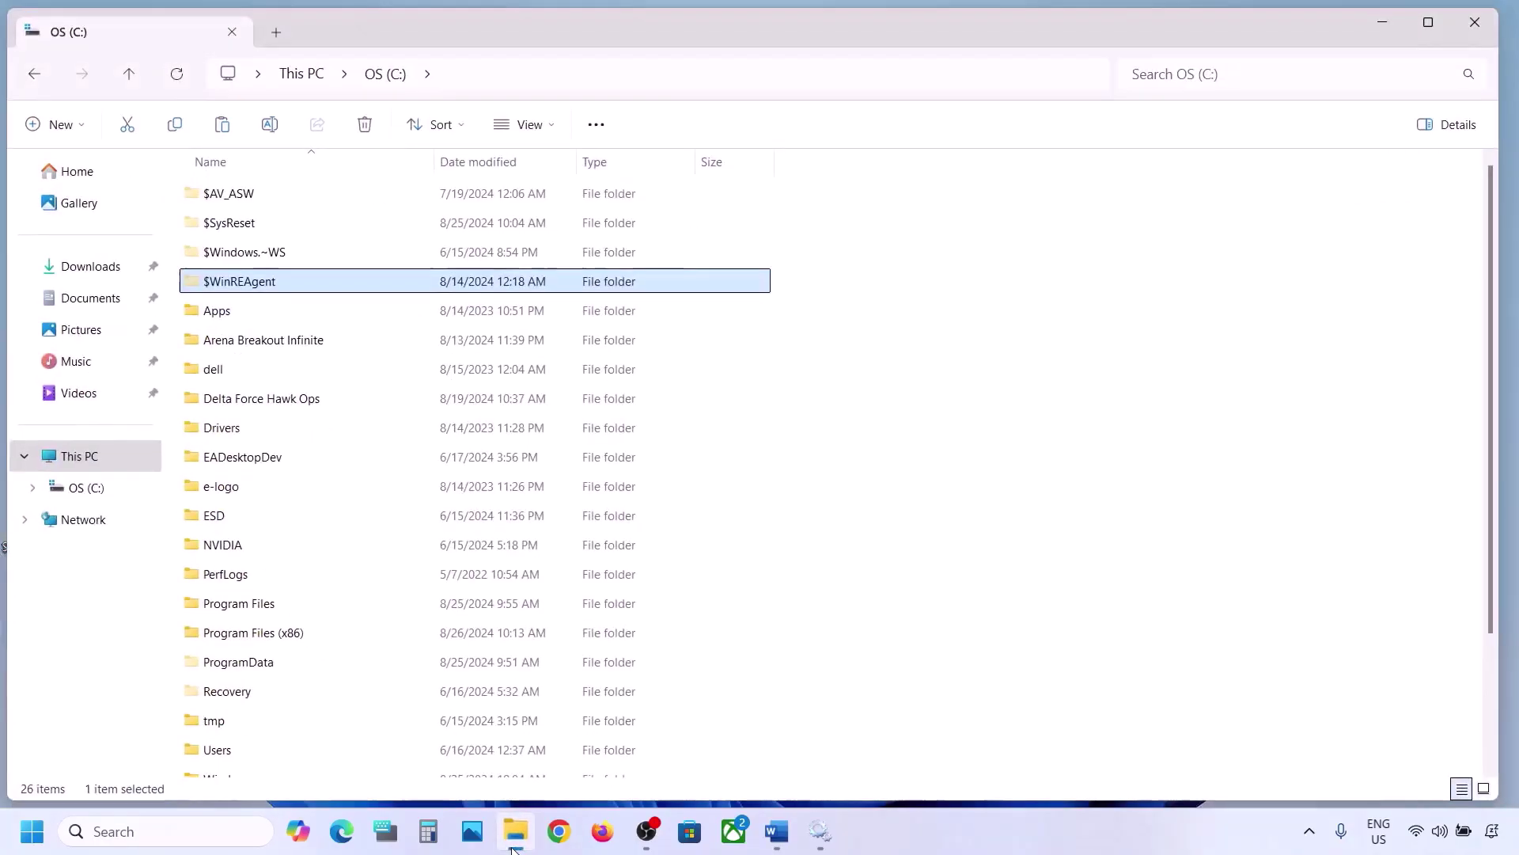
right_click(242, 282)
left_click(423, 253)
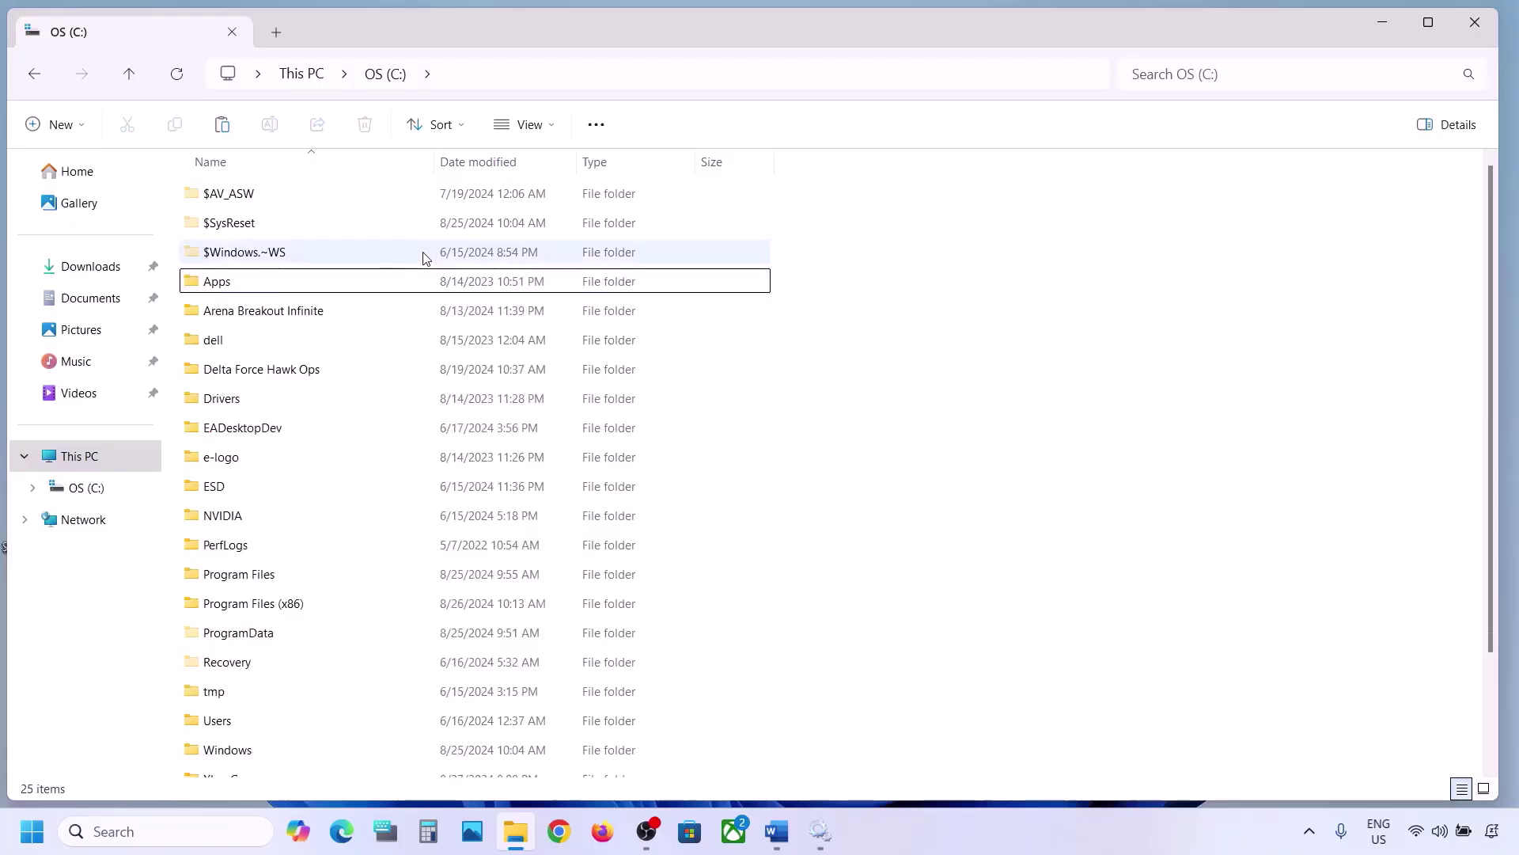
- Check the Windows Update status in Settings, then minimize Settings
key("super+i")
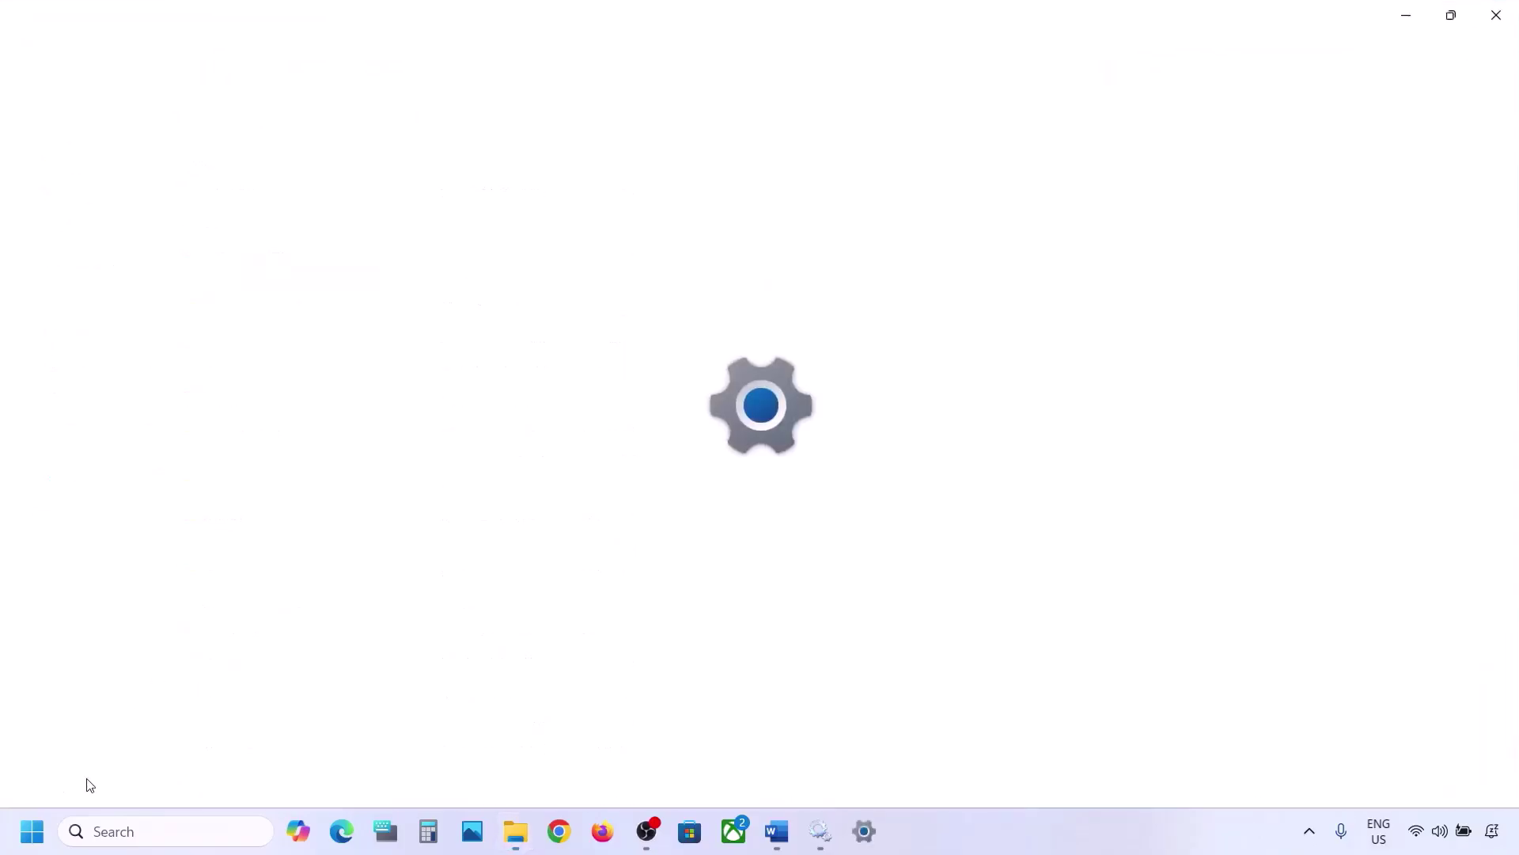
left_click(113, 659)
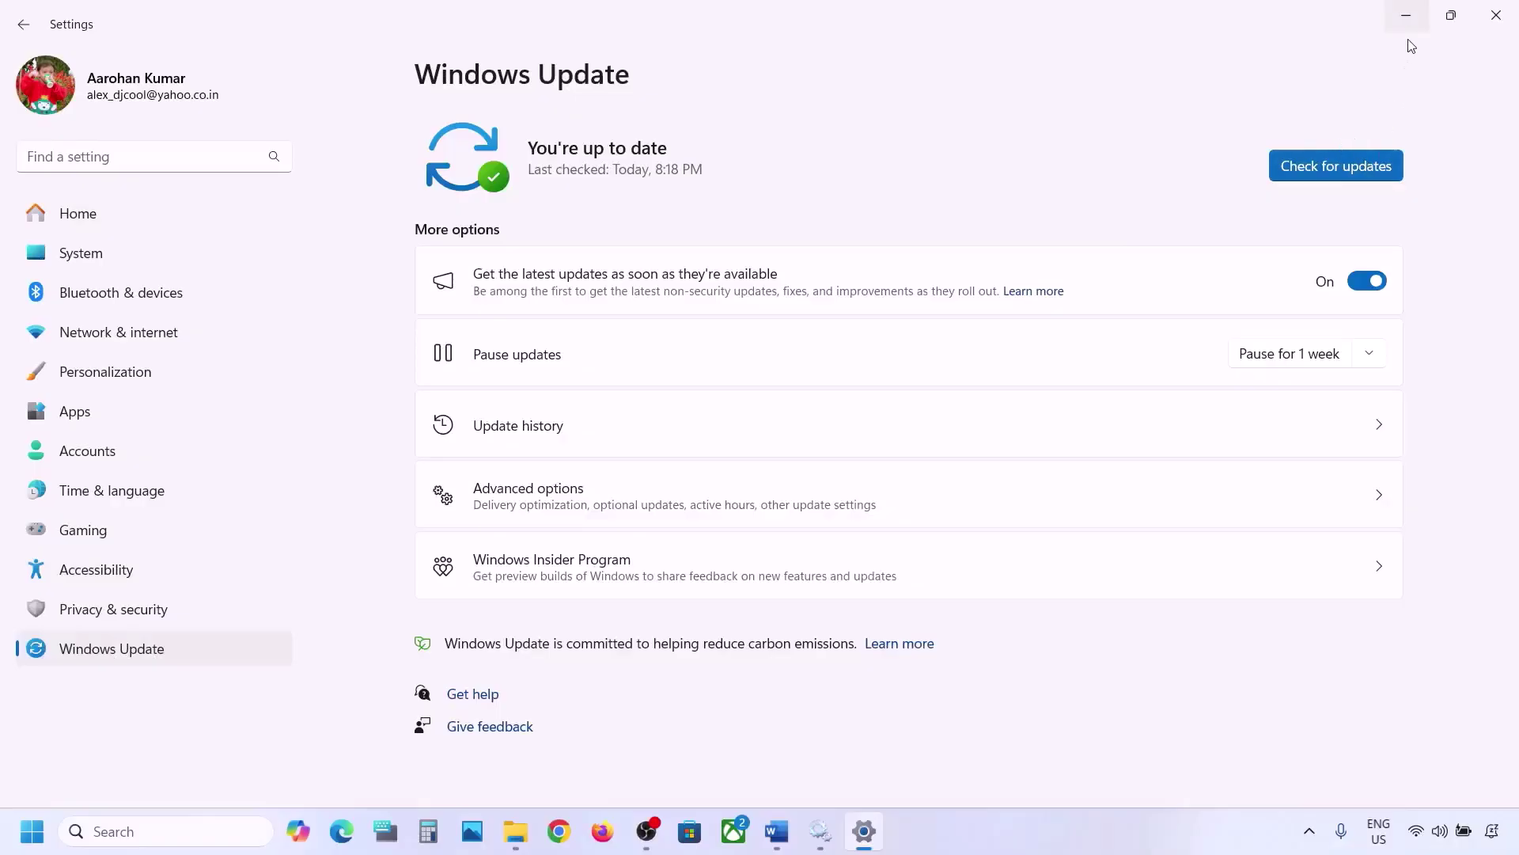
left_click(1421, 13)
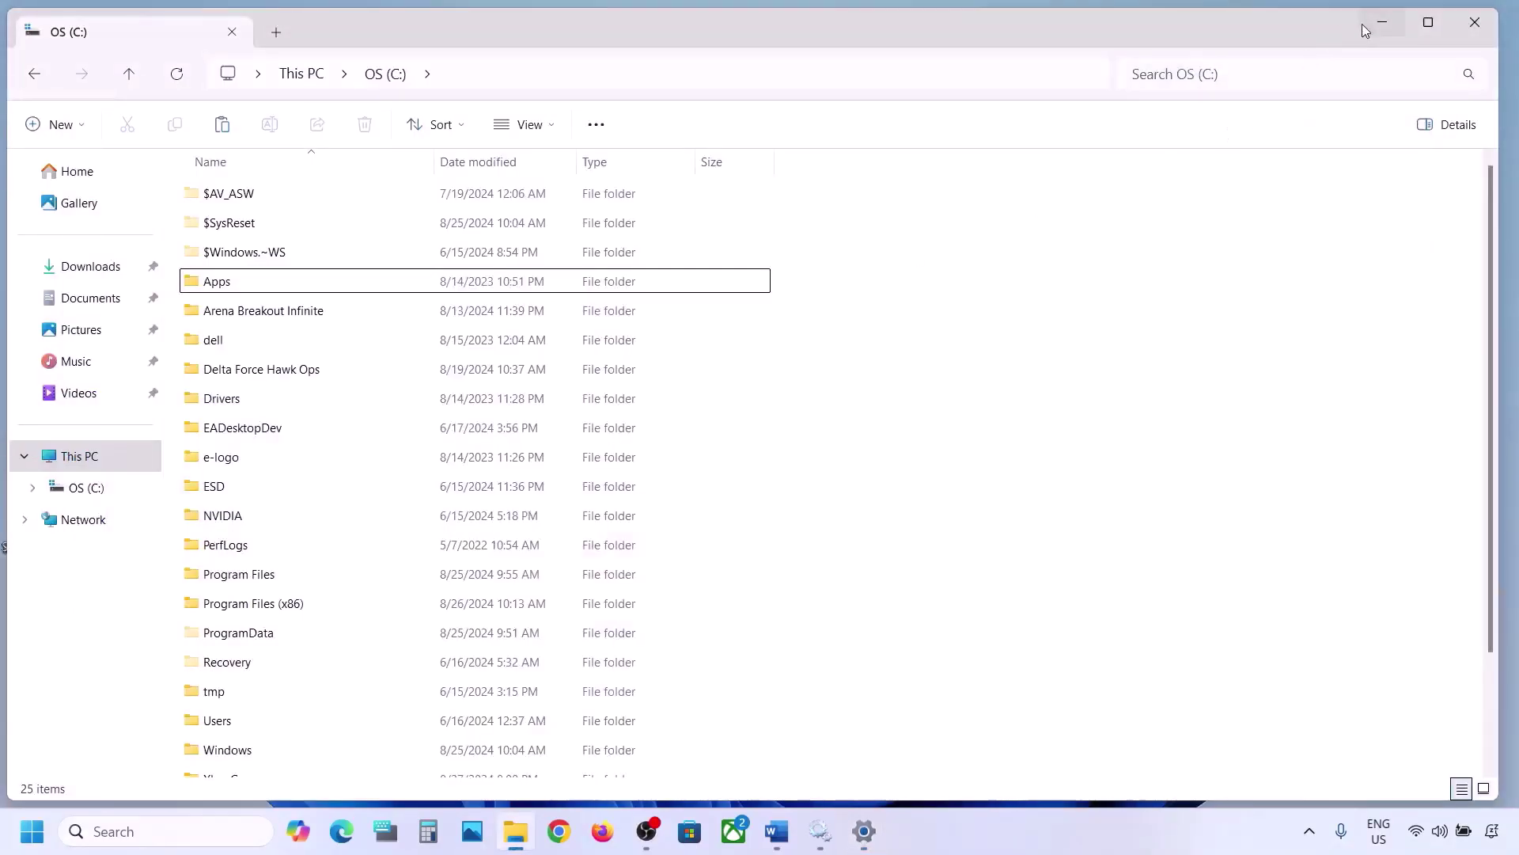
- Restart the PC from the Start menu, then cut the $WinREAgent folder from the desktop
left_click(1383, 28)
left_click(31, 831)
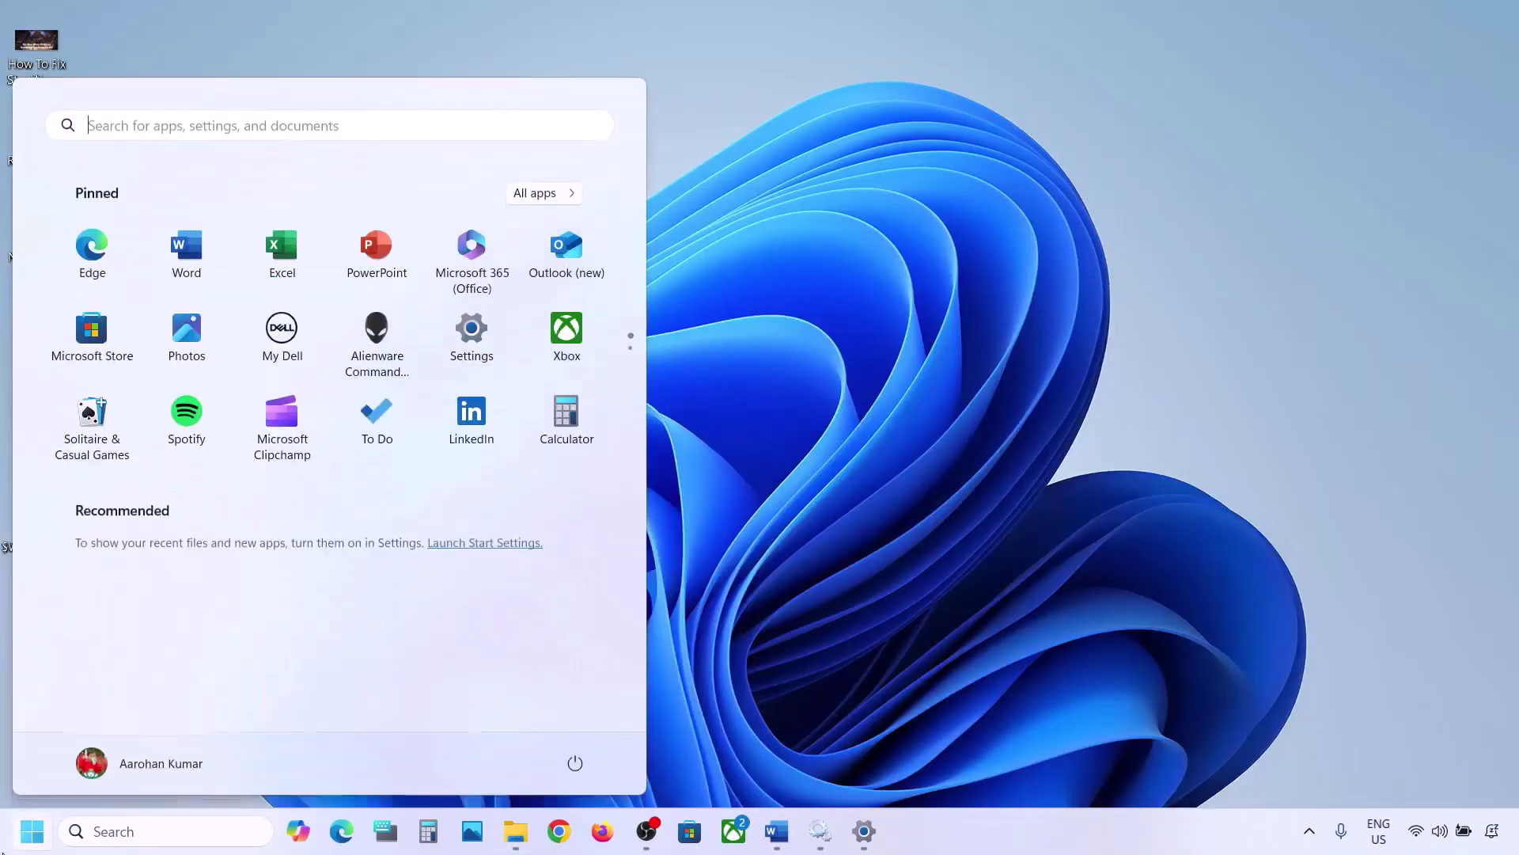
left_click(573, 765)
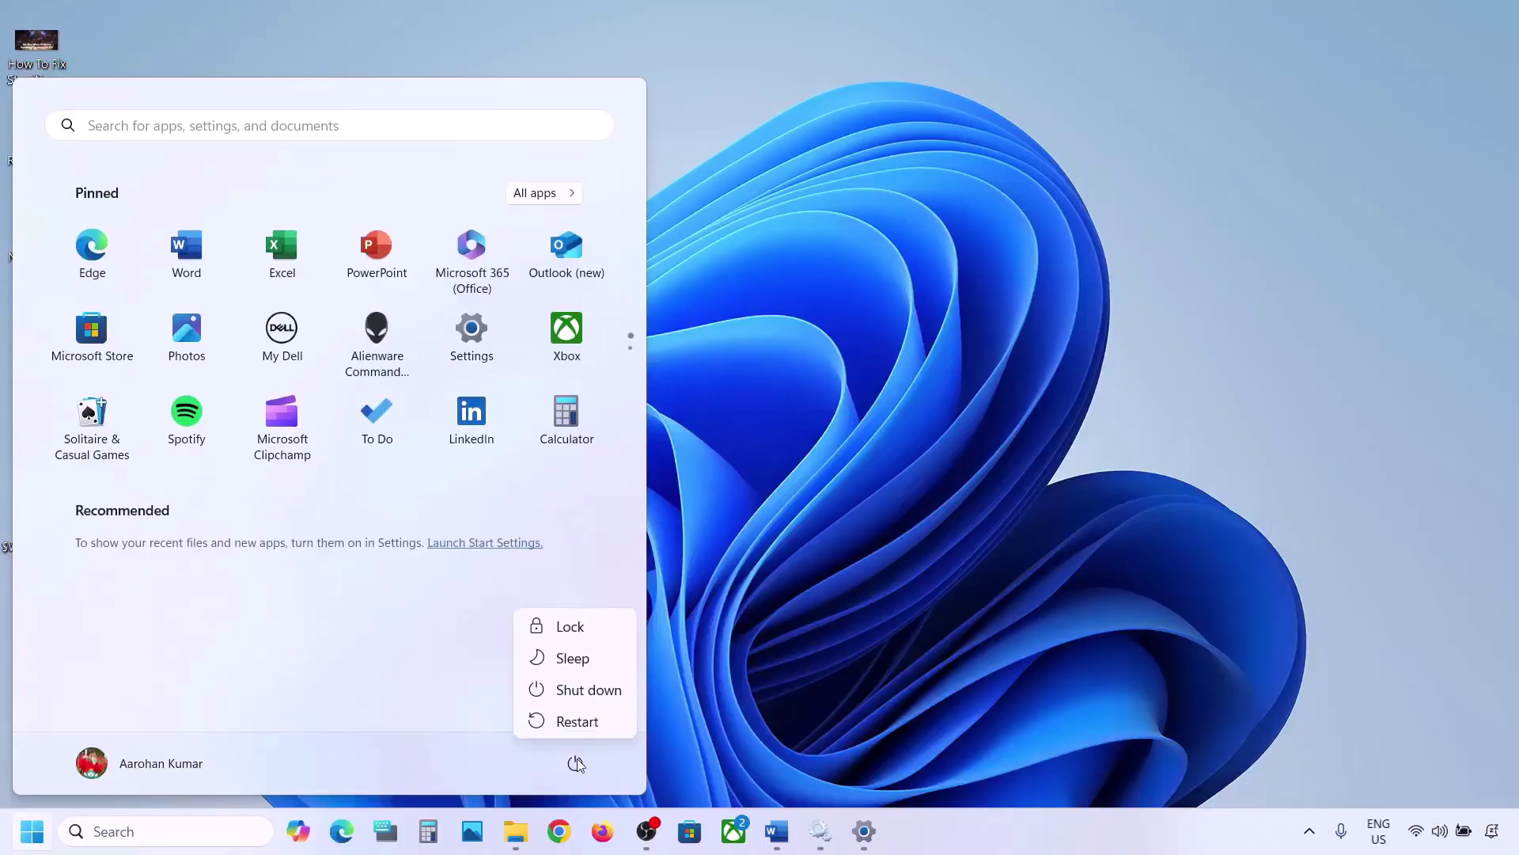
left_click(610, 724)
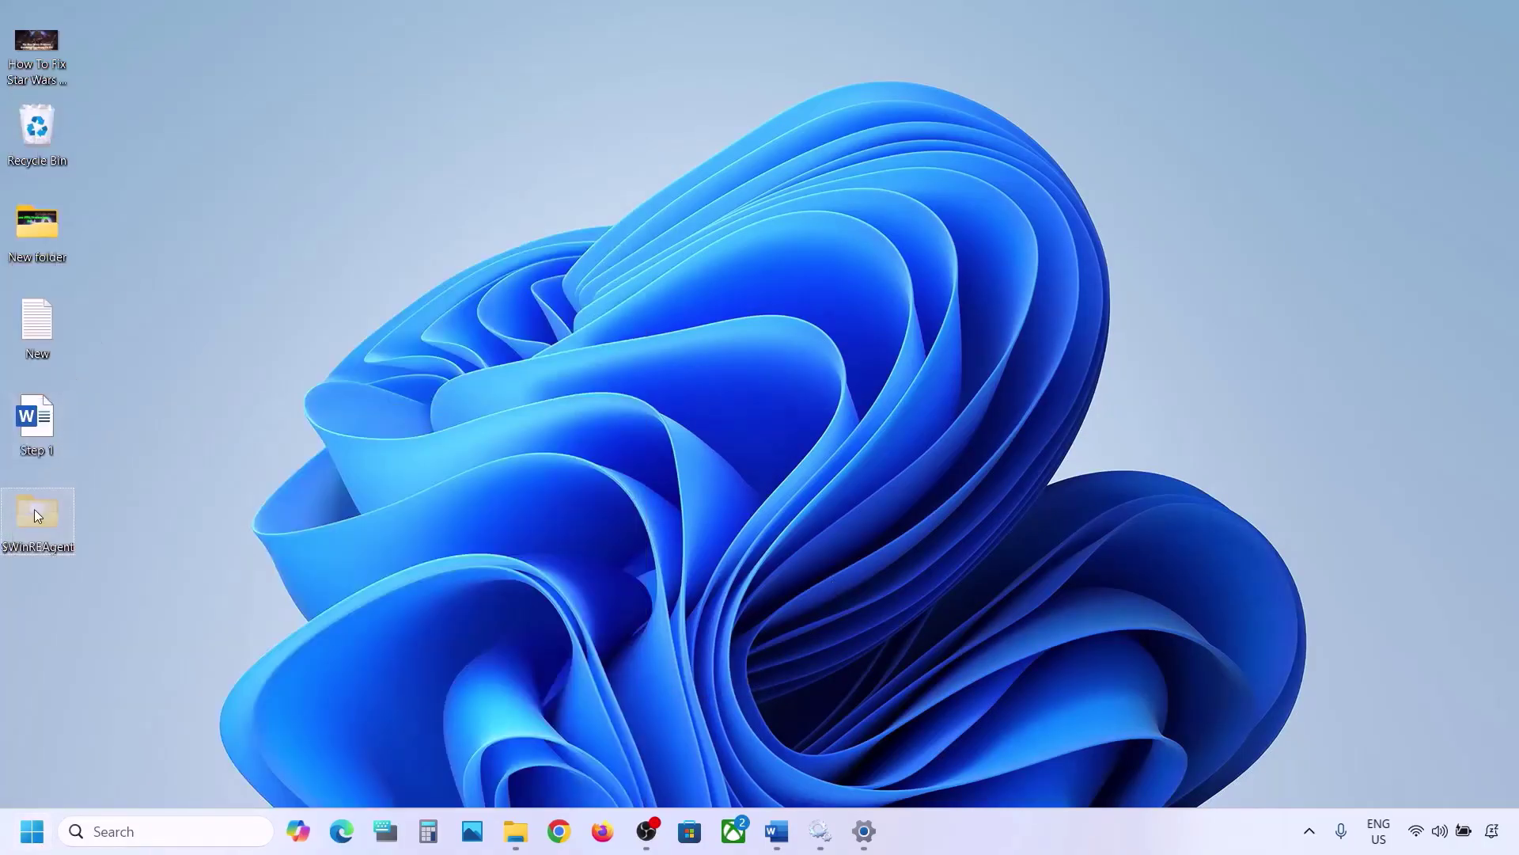
right_click(35, 509)
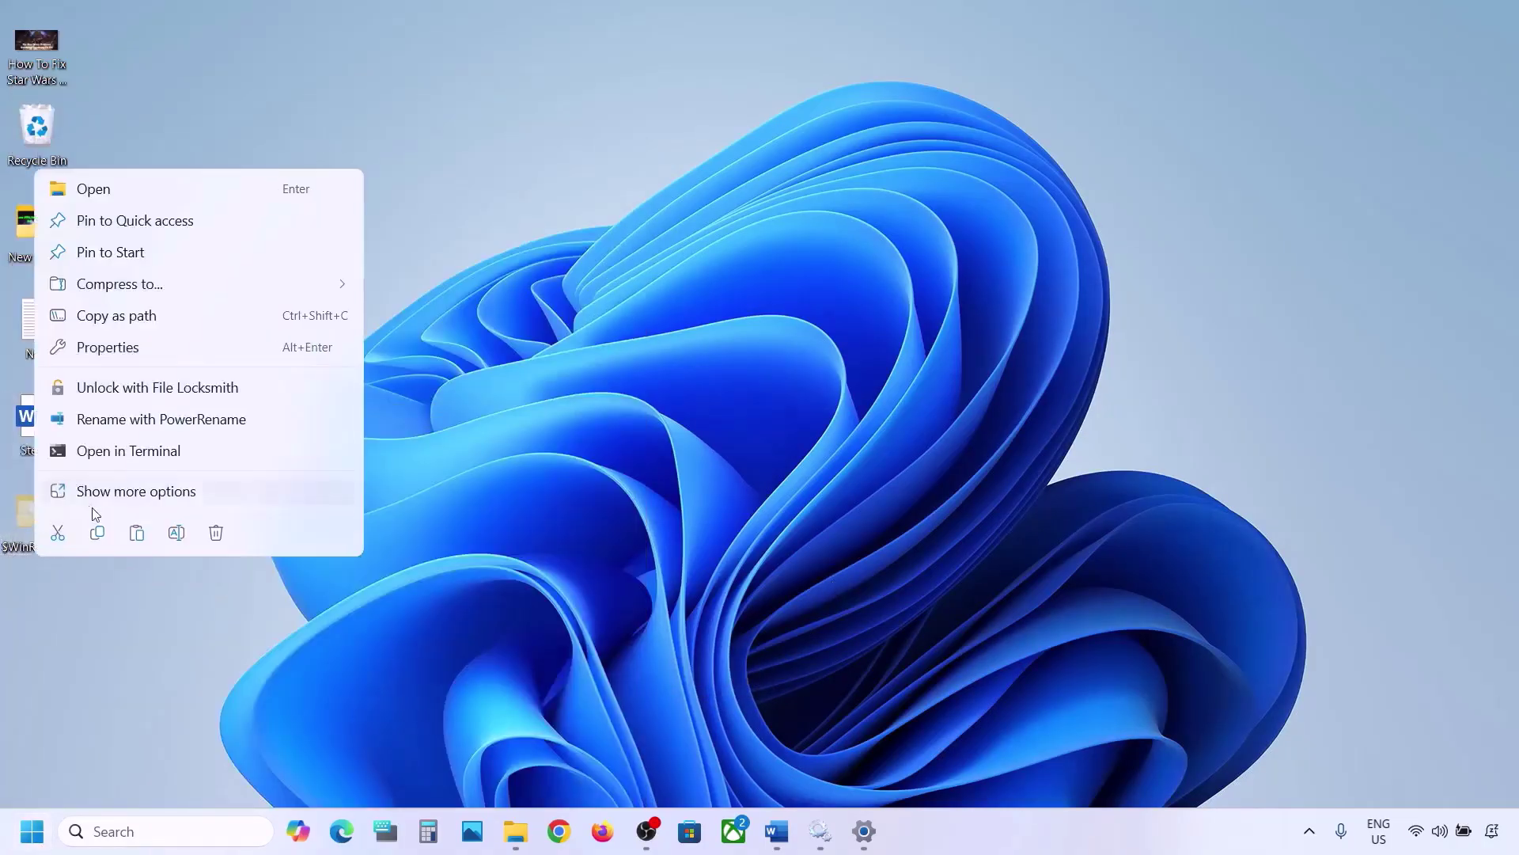
left_click(63, 531)
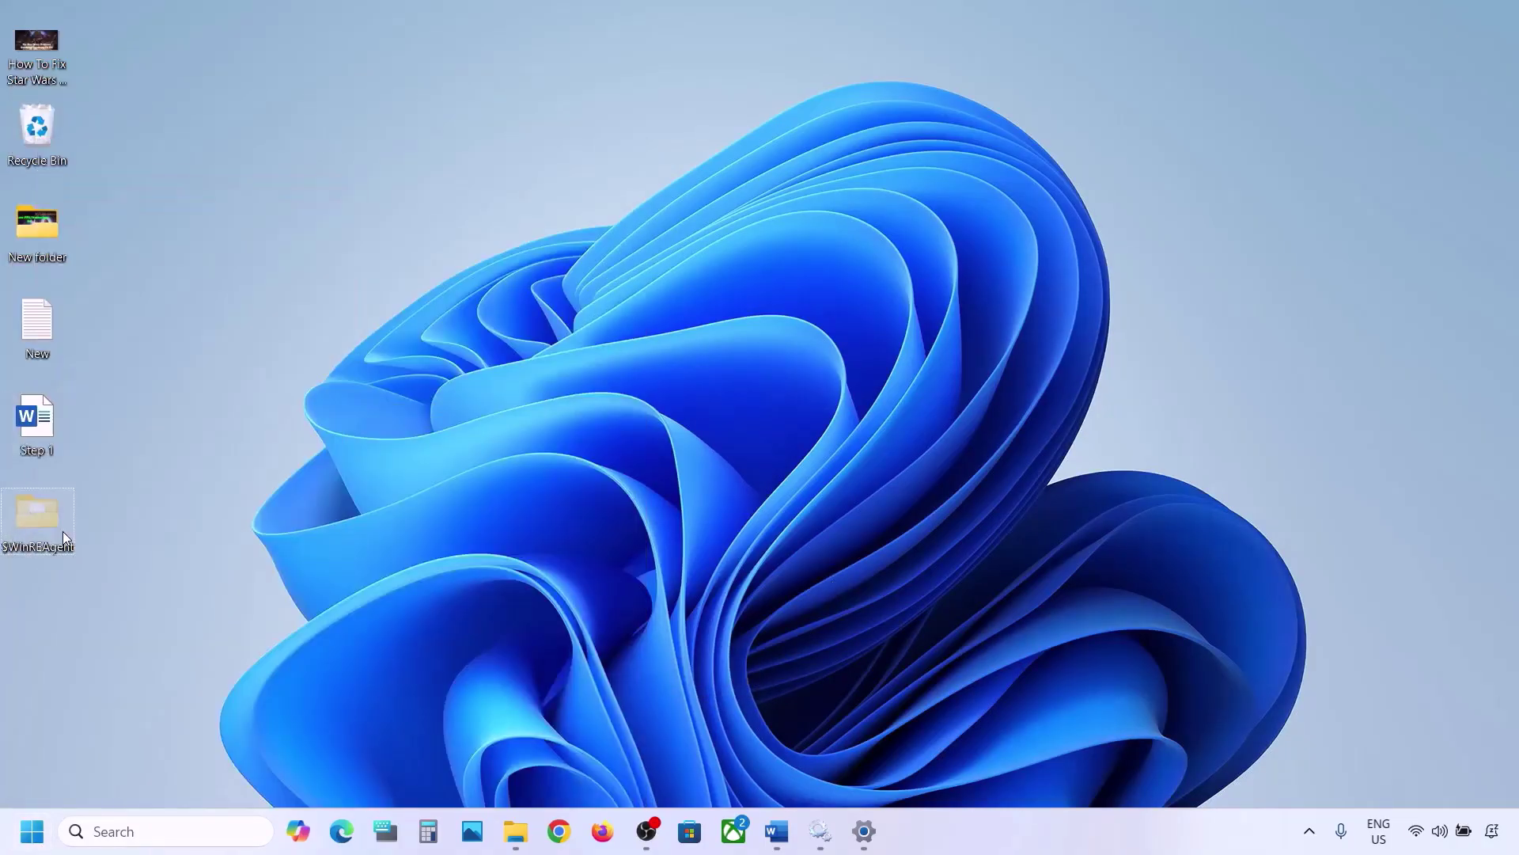
- Paste the $WinREAgent folder back into OS (C:) and minimize File Explorer
left_click(515, 831)
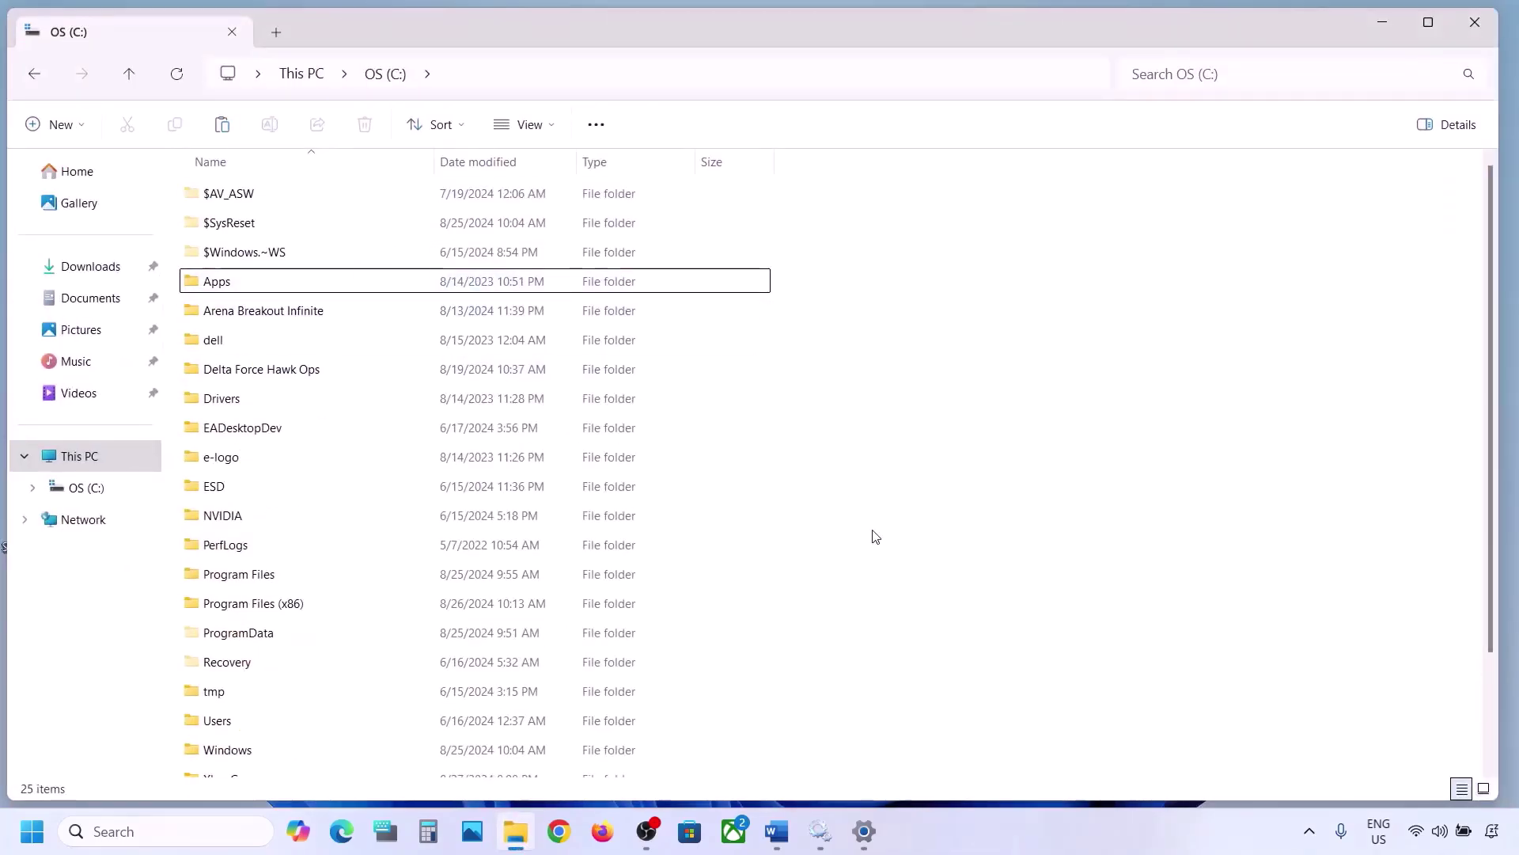
key("ctrl+v")
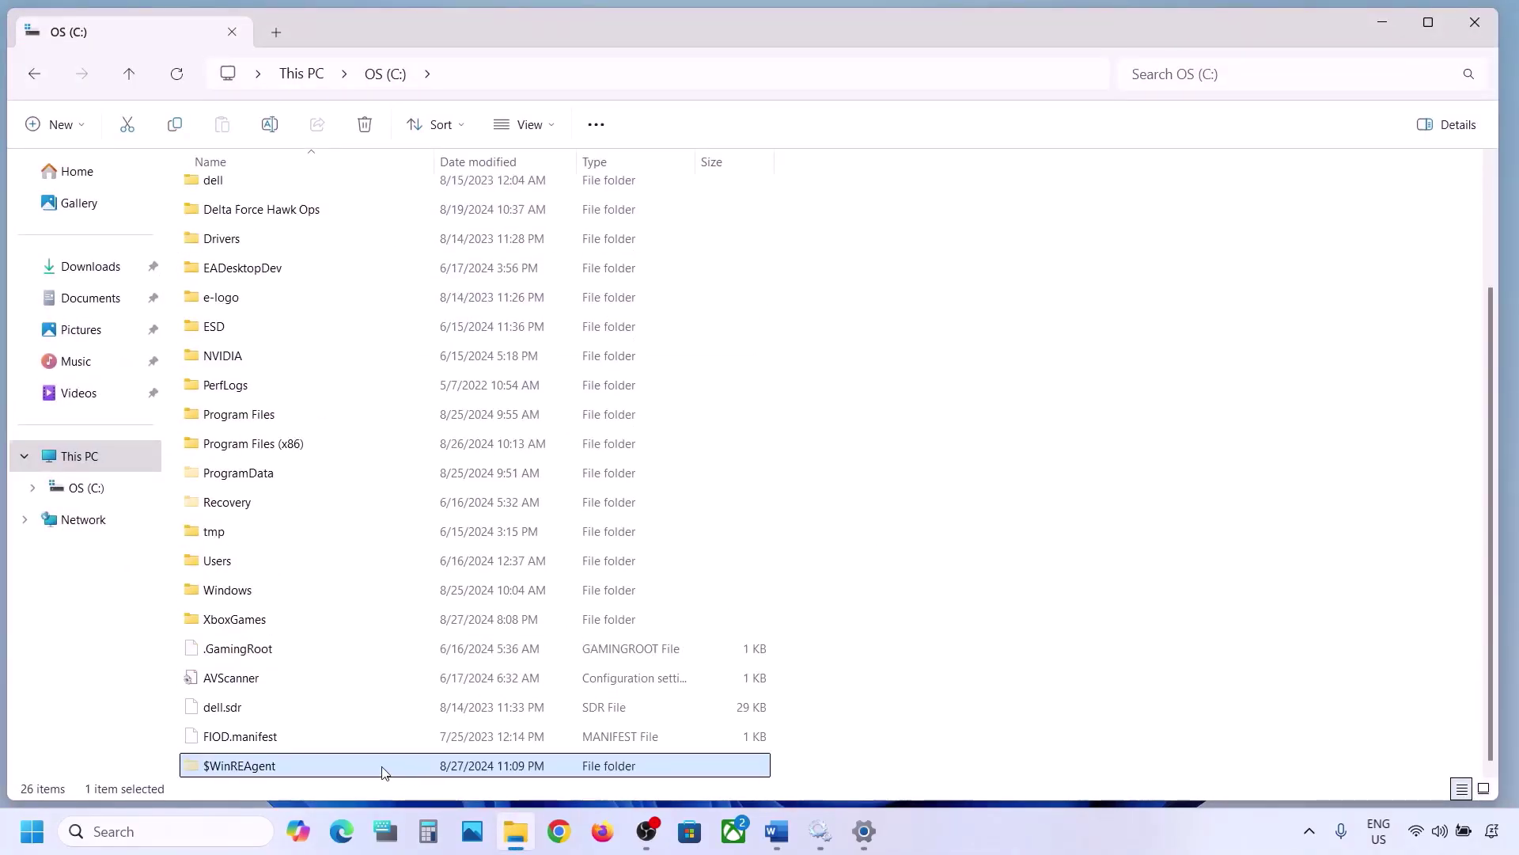
left_click(1365, 31)
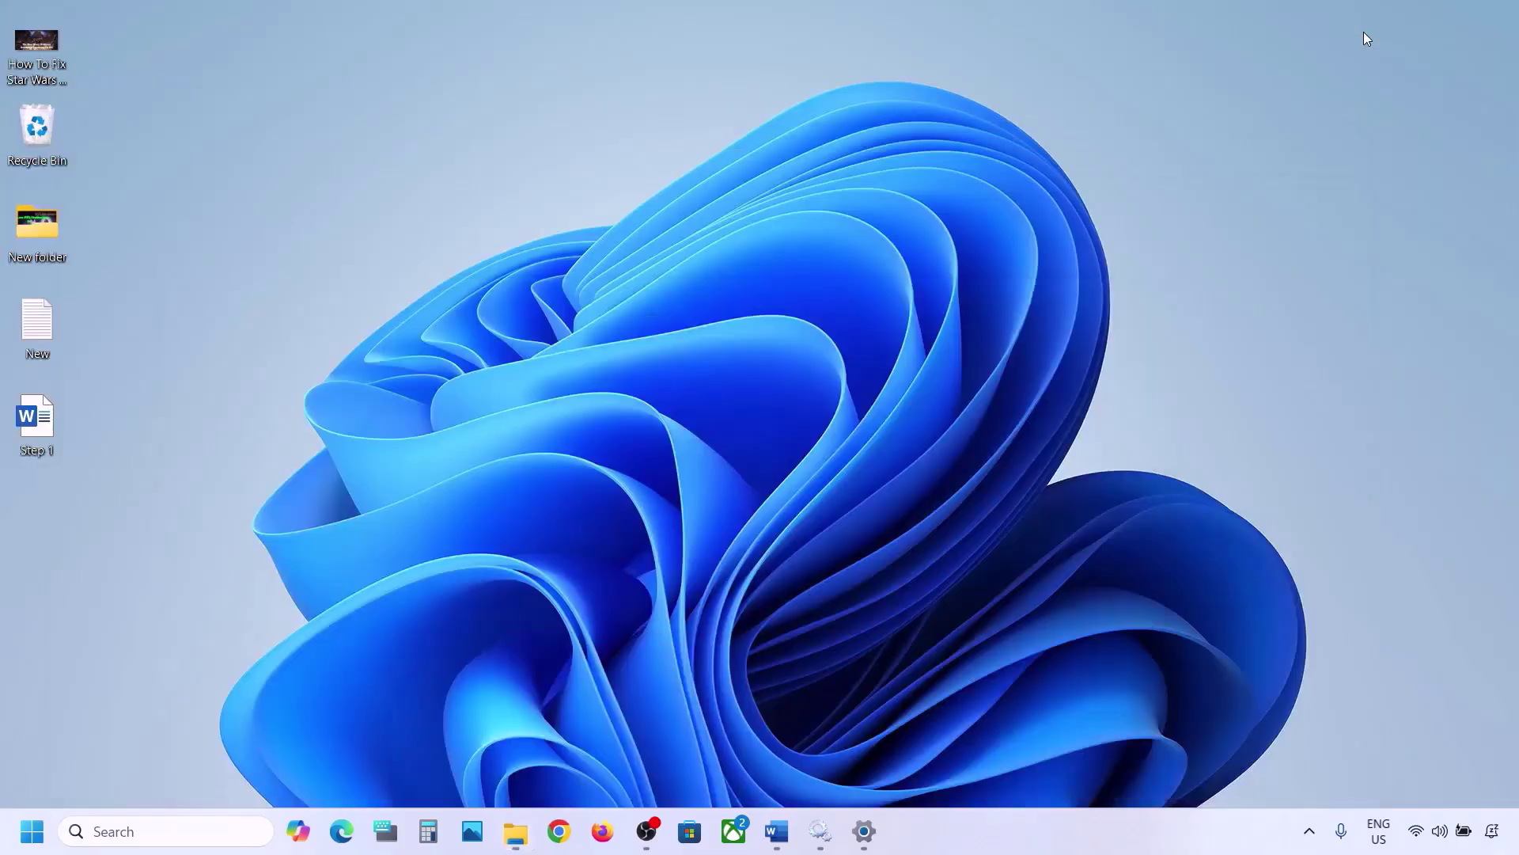
- Select the Step 3 'Run Update Troubleshooter' heading in the Word guide
left_click(777, 831)
scroll(482, 465, "down", 2)
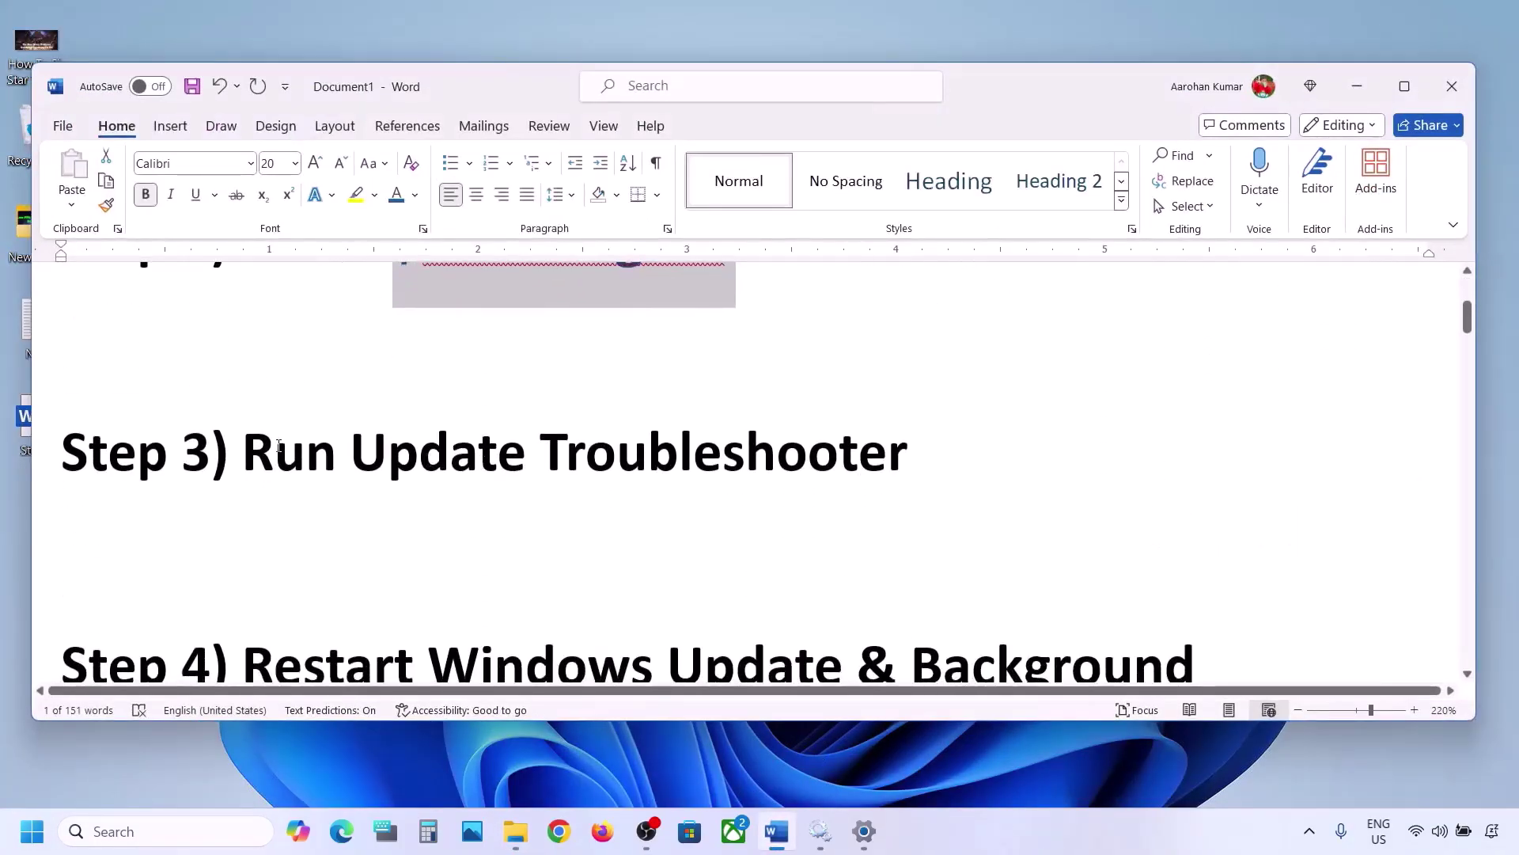
left_click_drag(279, 446, 874, 421)
- Run the Windows Update troubleshooter from System > Troubleshoot > Other troubleshooters
left_click(35, 839)
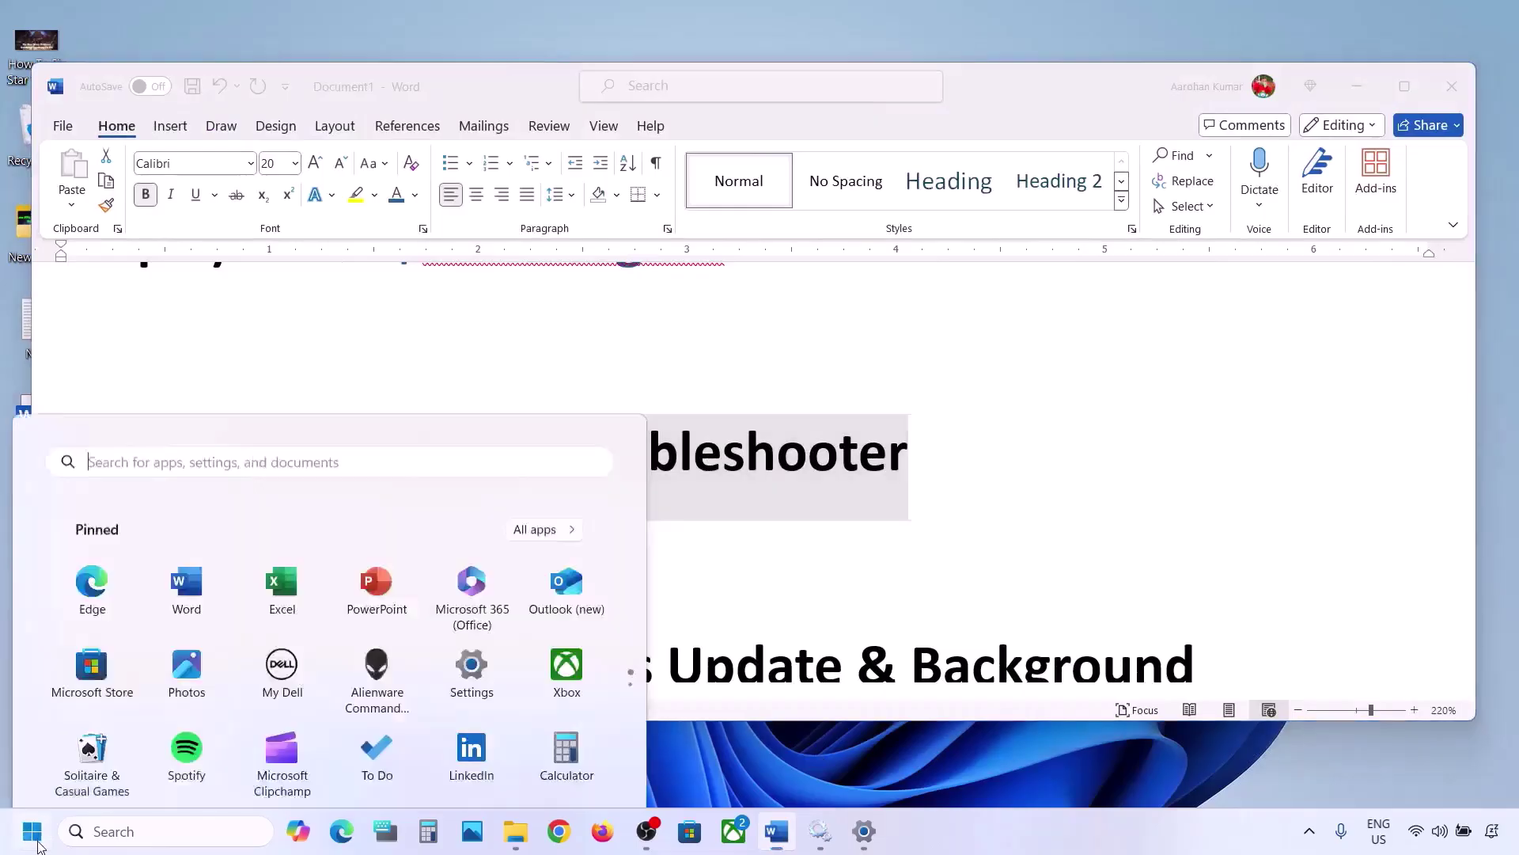
left_click(480, 340)
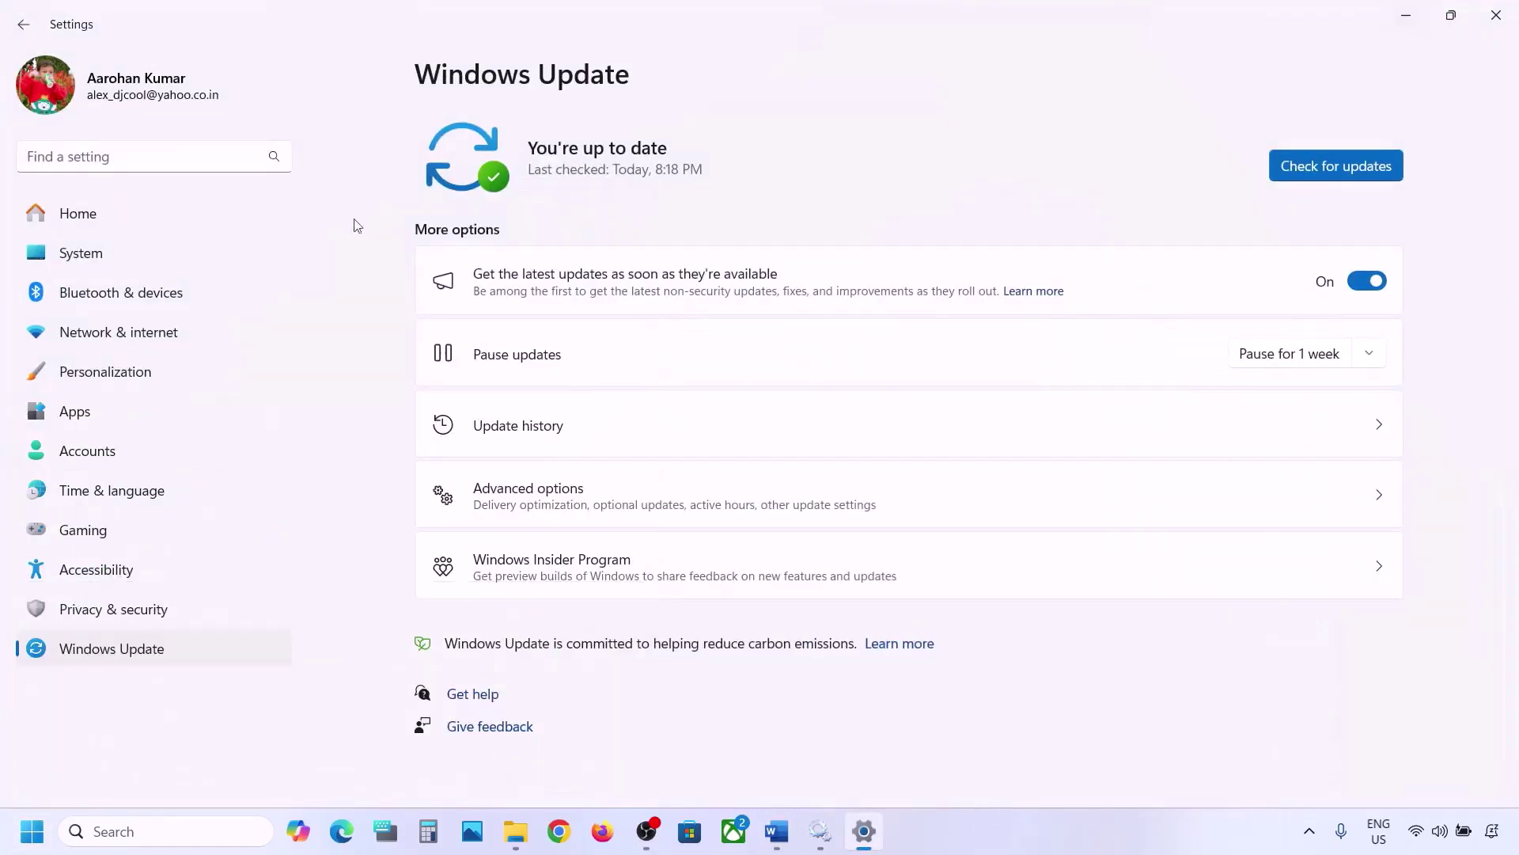
left_click(139, 254)
scroll(573, 383, "down", 5)
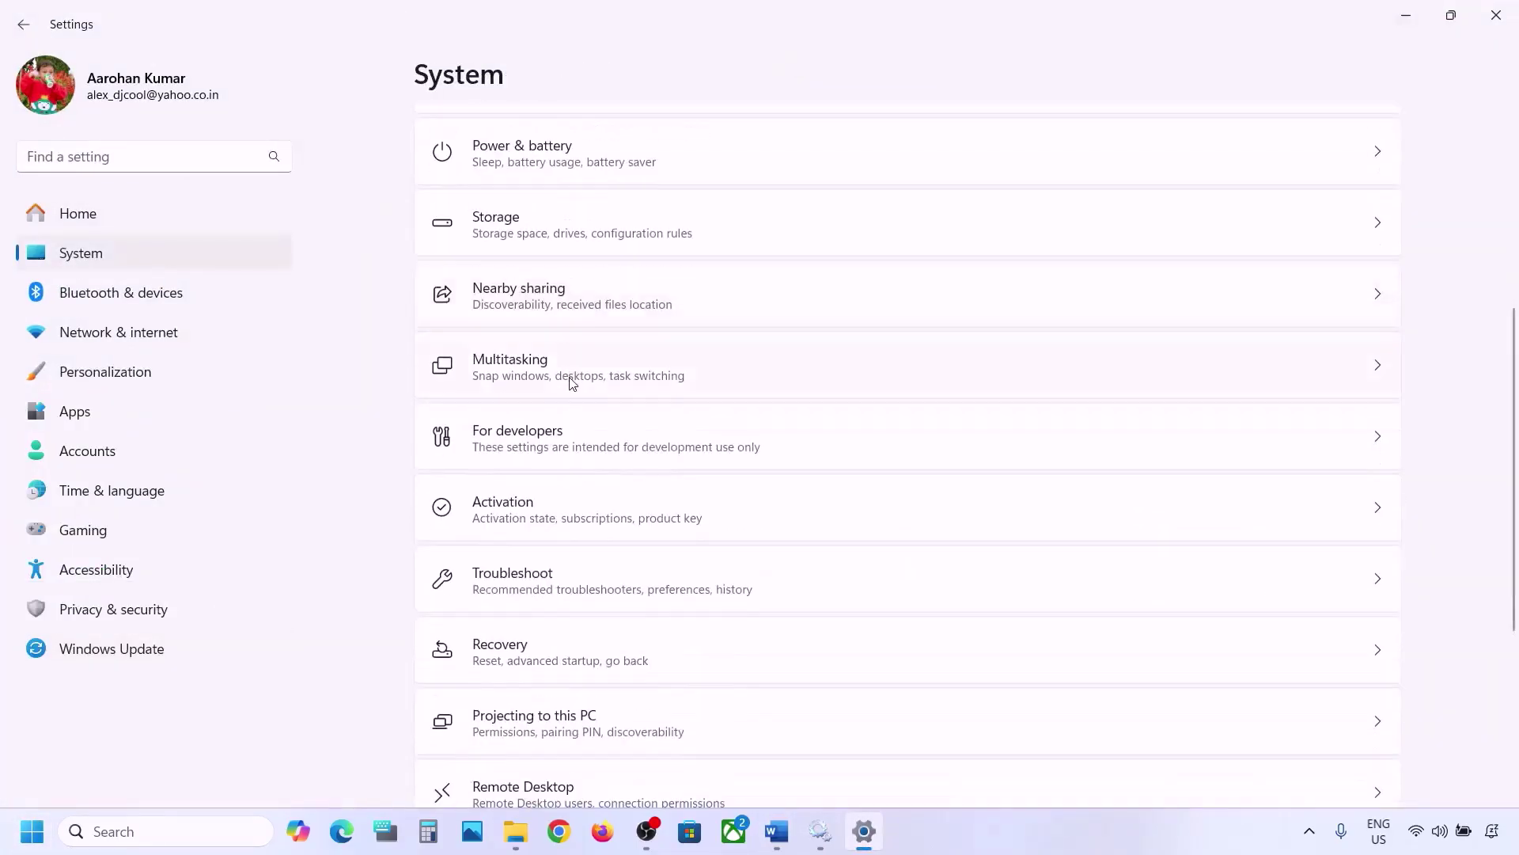
left_click(530, 576)
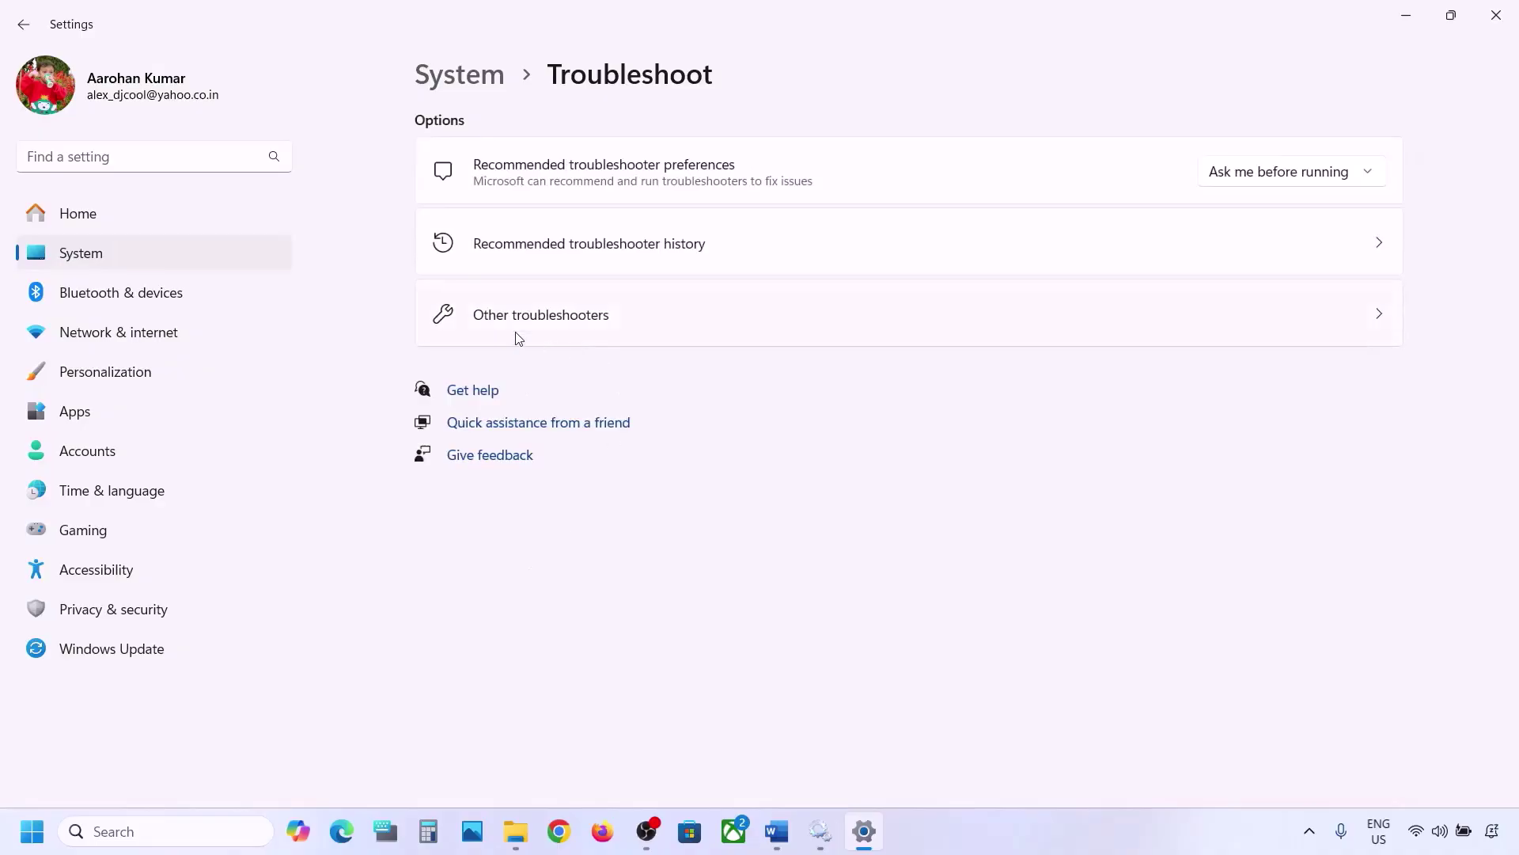
left_click(541, 332)
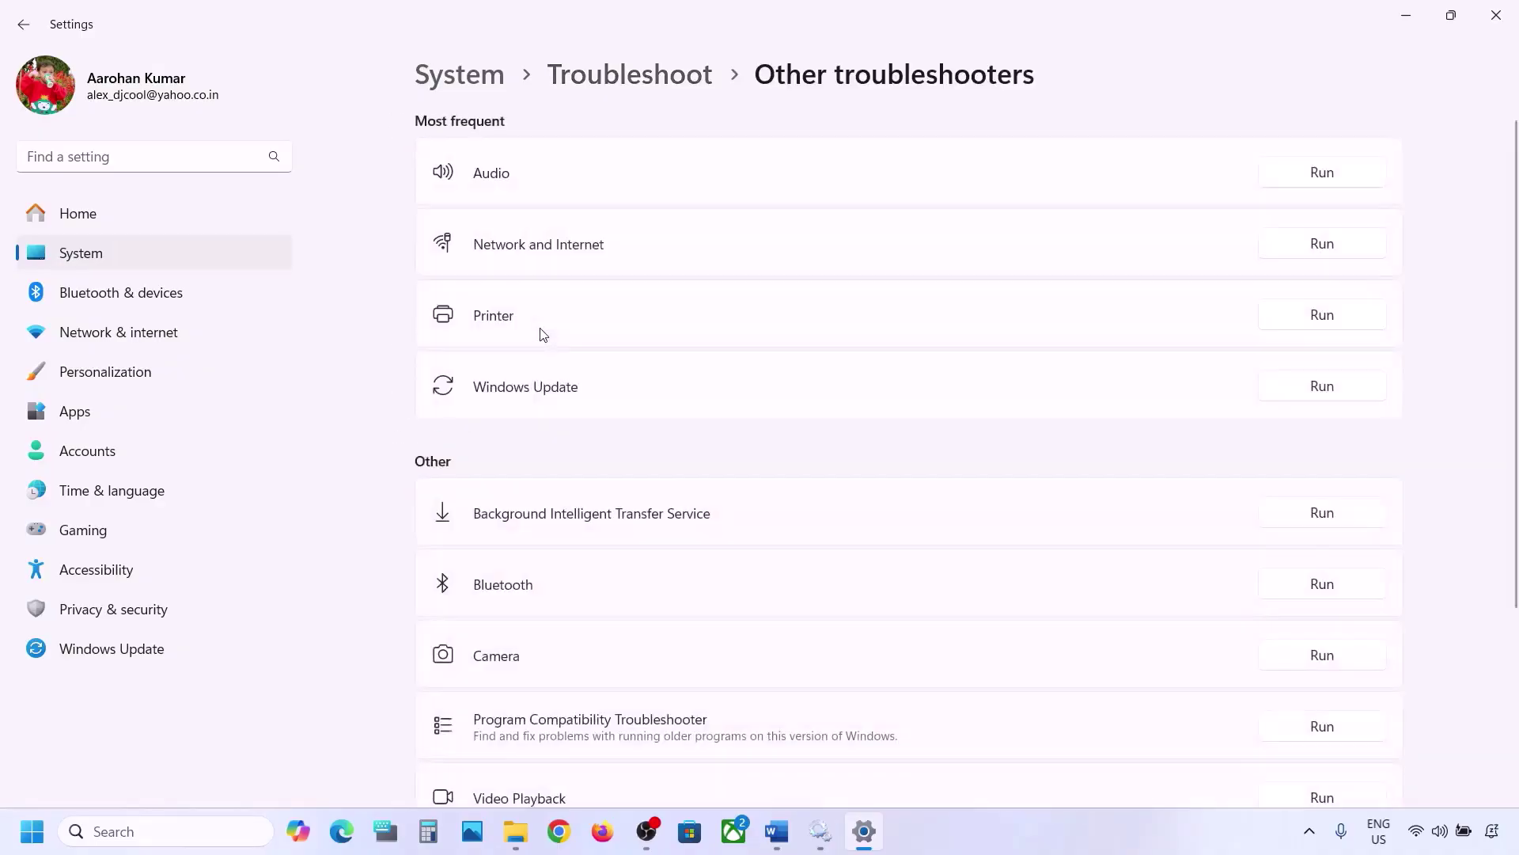
scroll(541, 332, "down", 1)
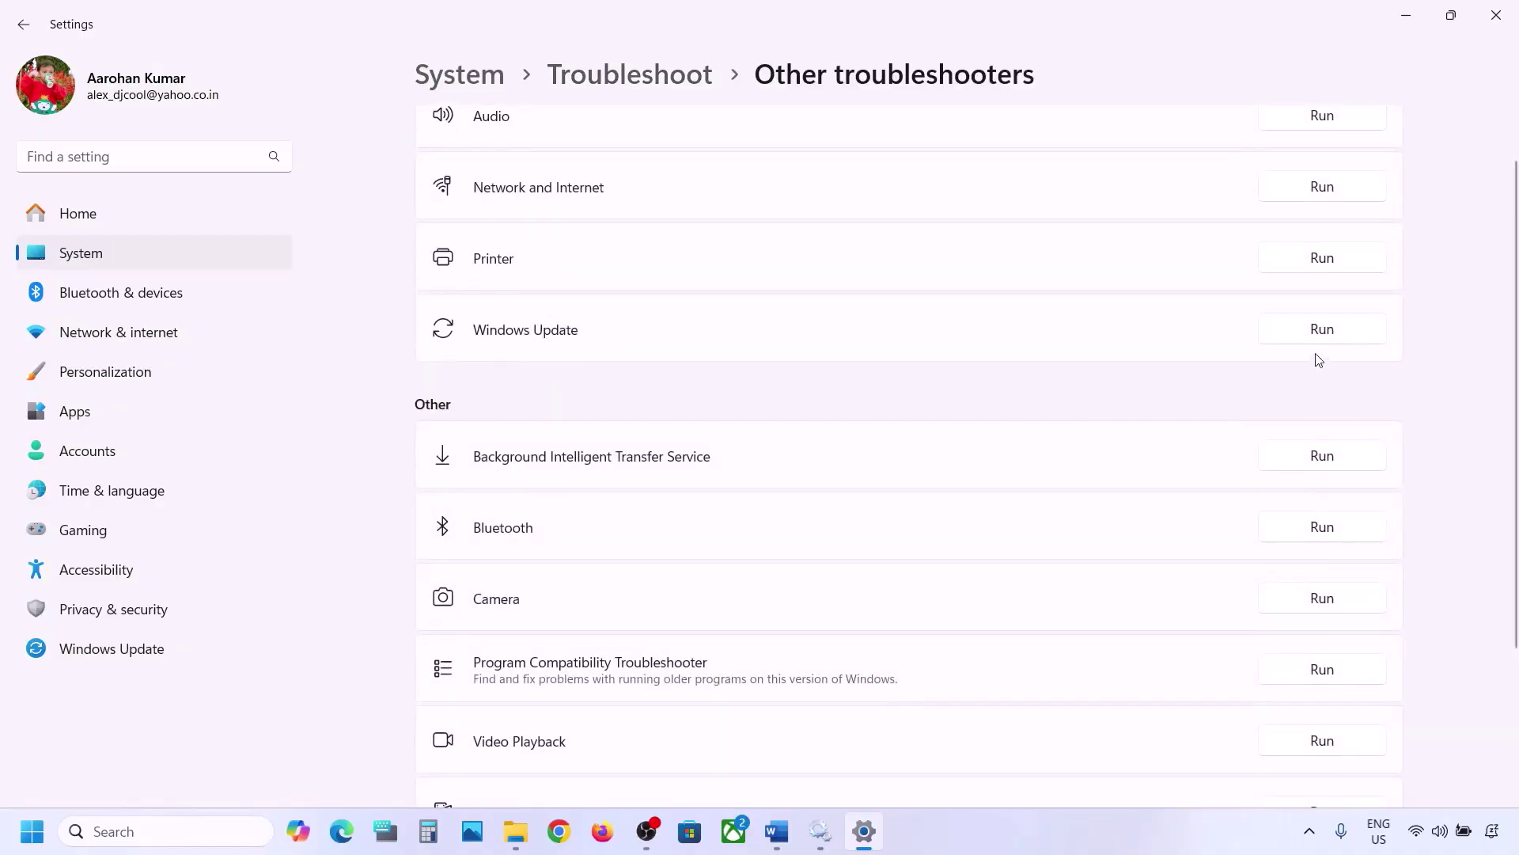
left_click(1322, 330)
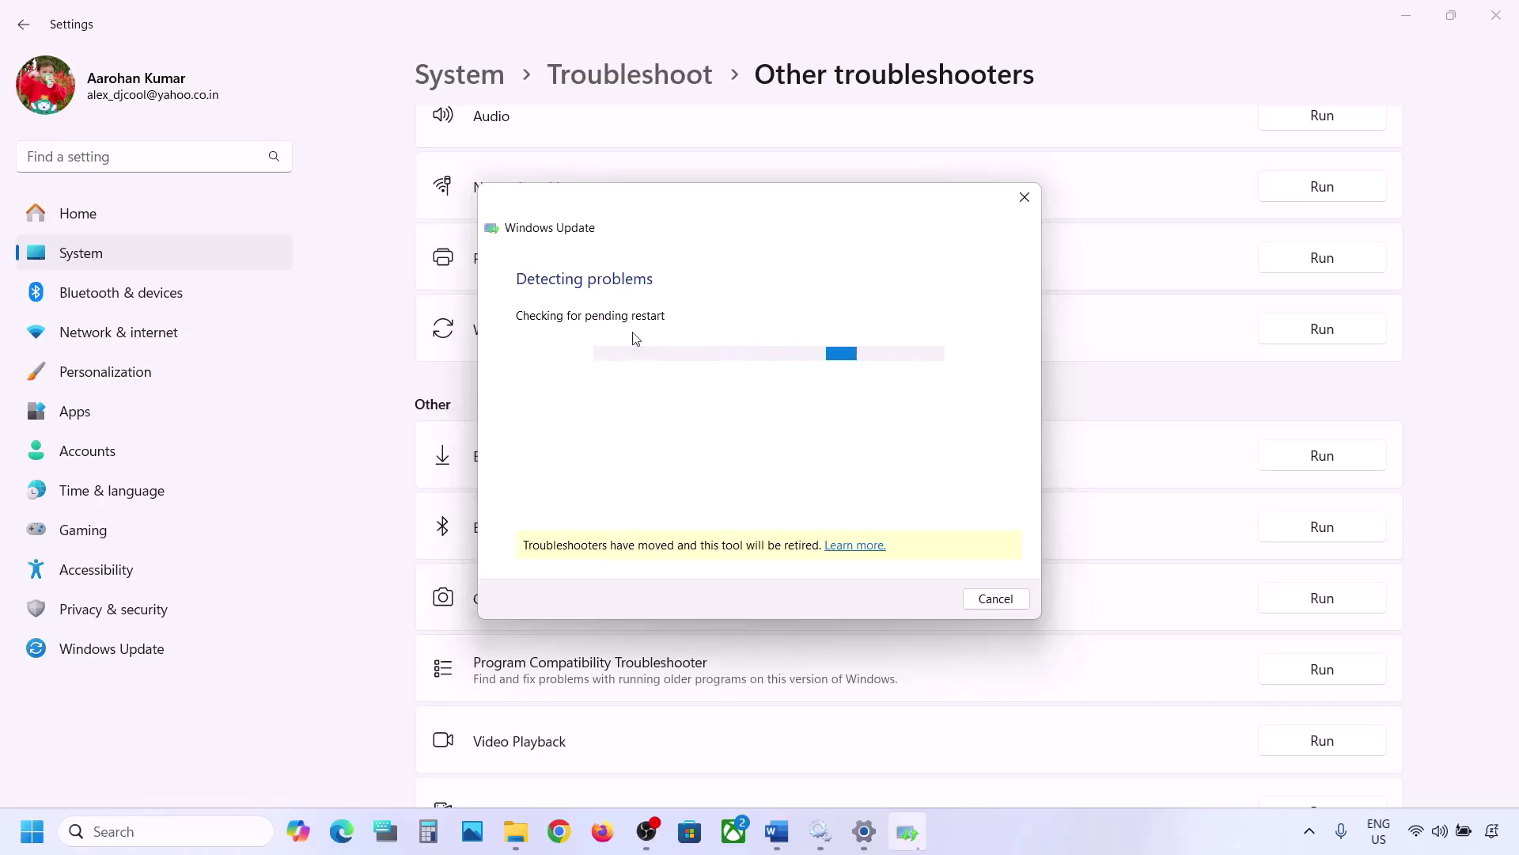
- In the Word guide, select the Step 4 heading on restarting the update services
left_click(775, 833)
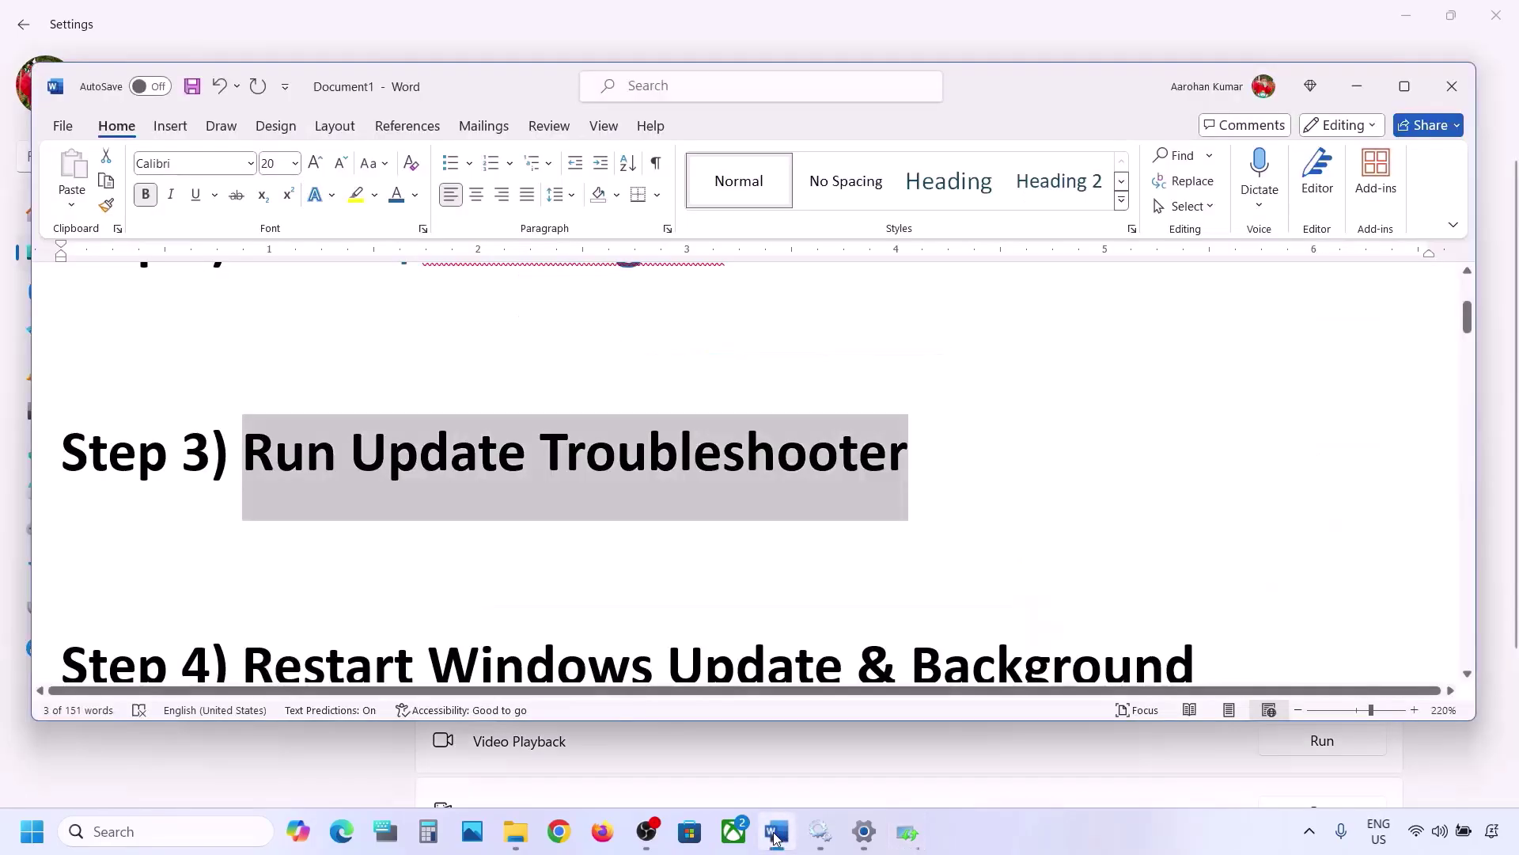
scroll(544, 511, "down", 3)
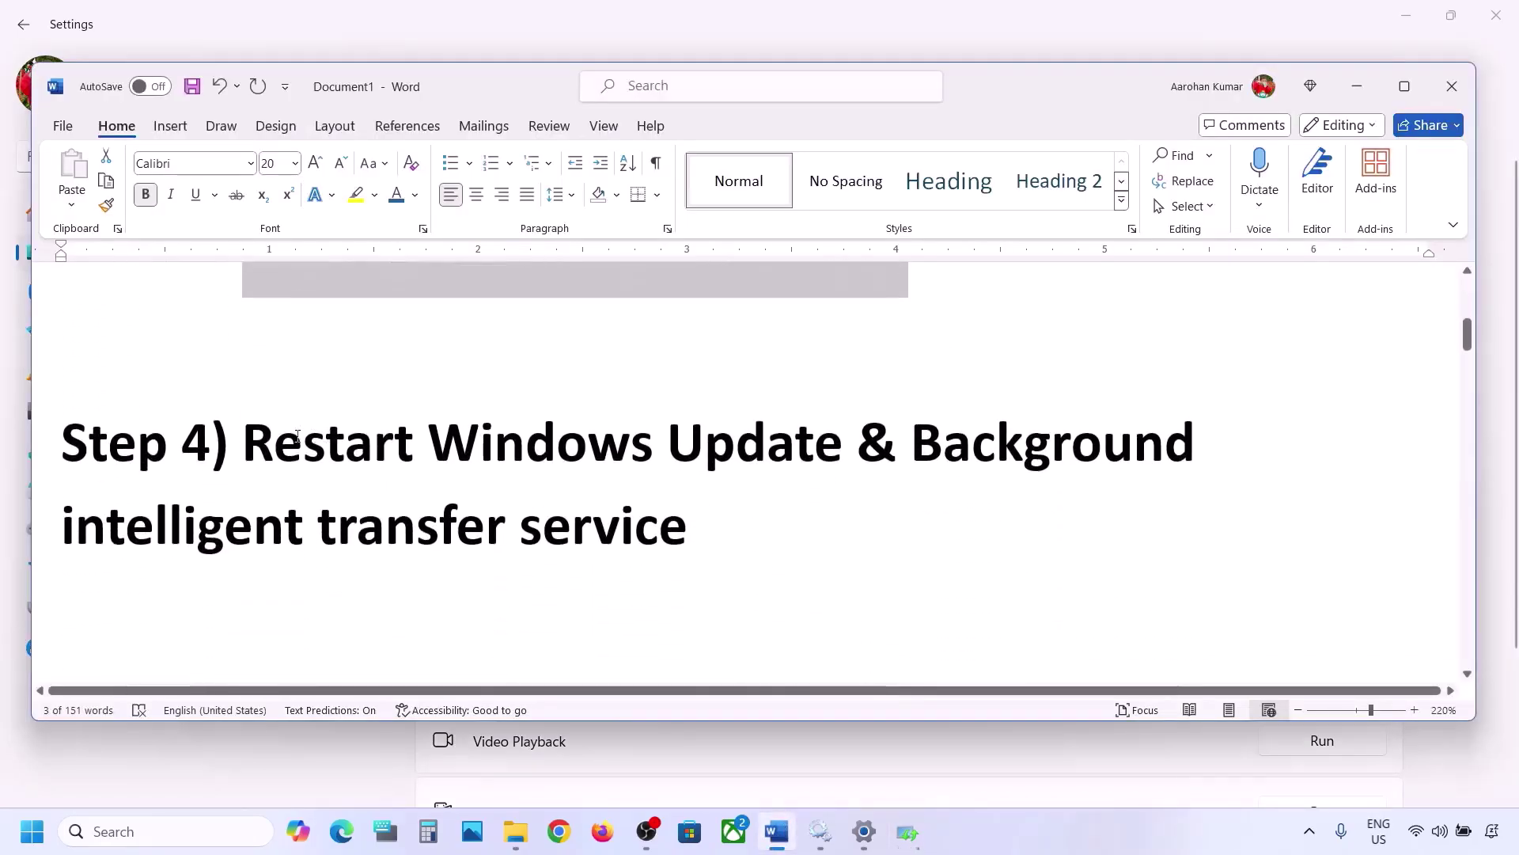
left_click_drag(250, 443, 653, 516)
- Search for 'services' and open the Services console
left_click(135, 831)
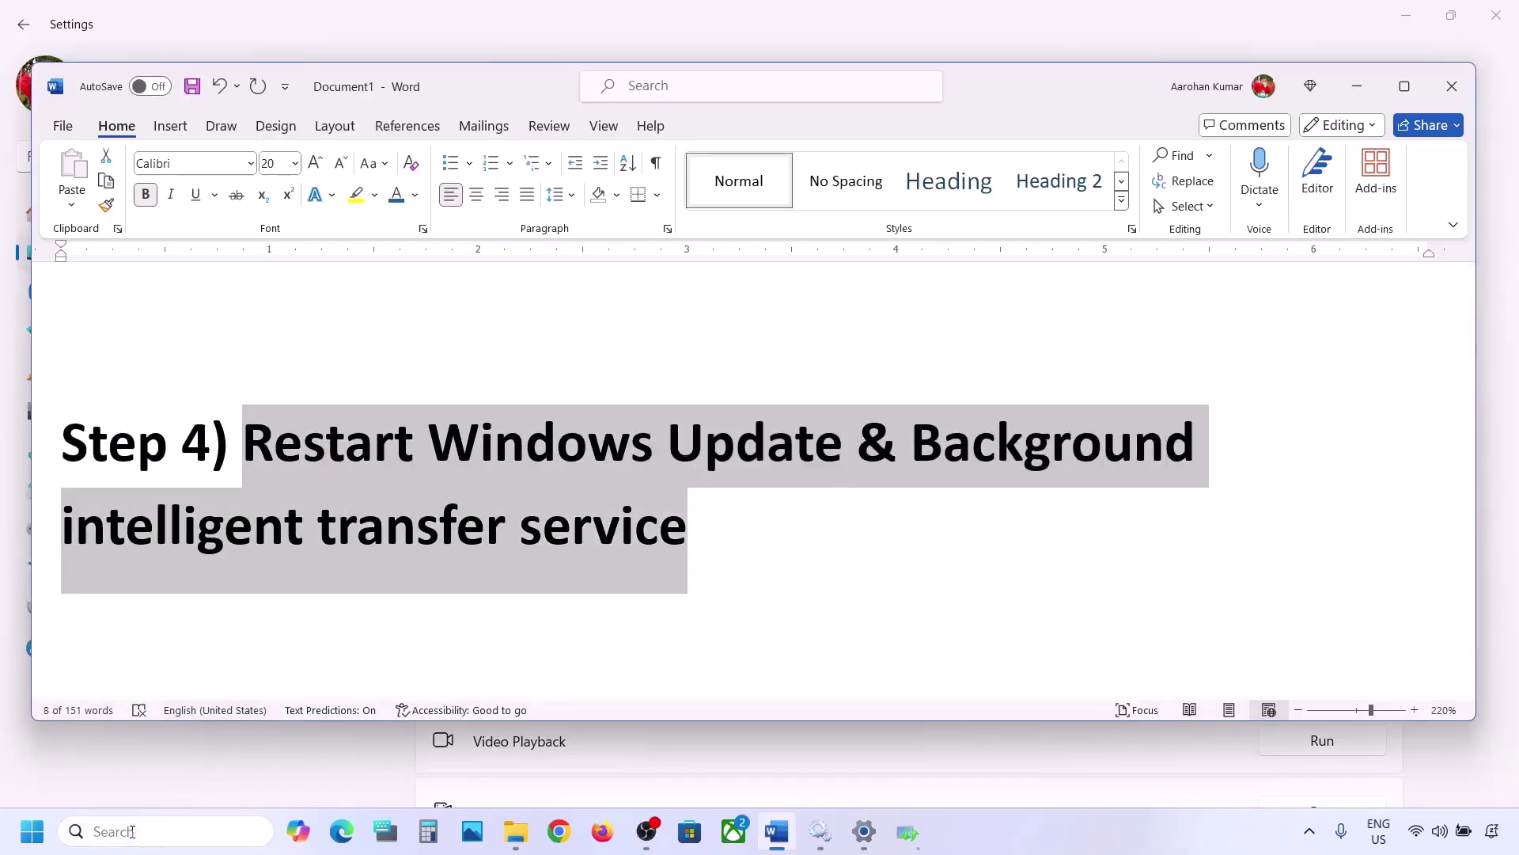
type("services")
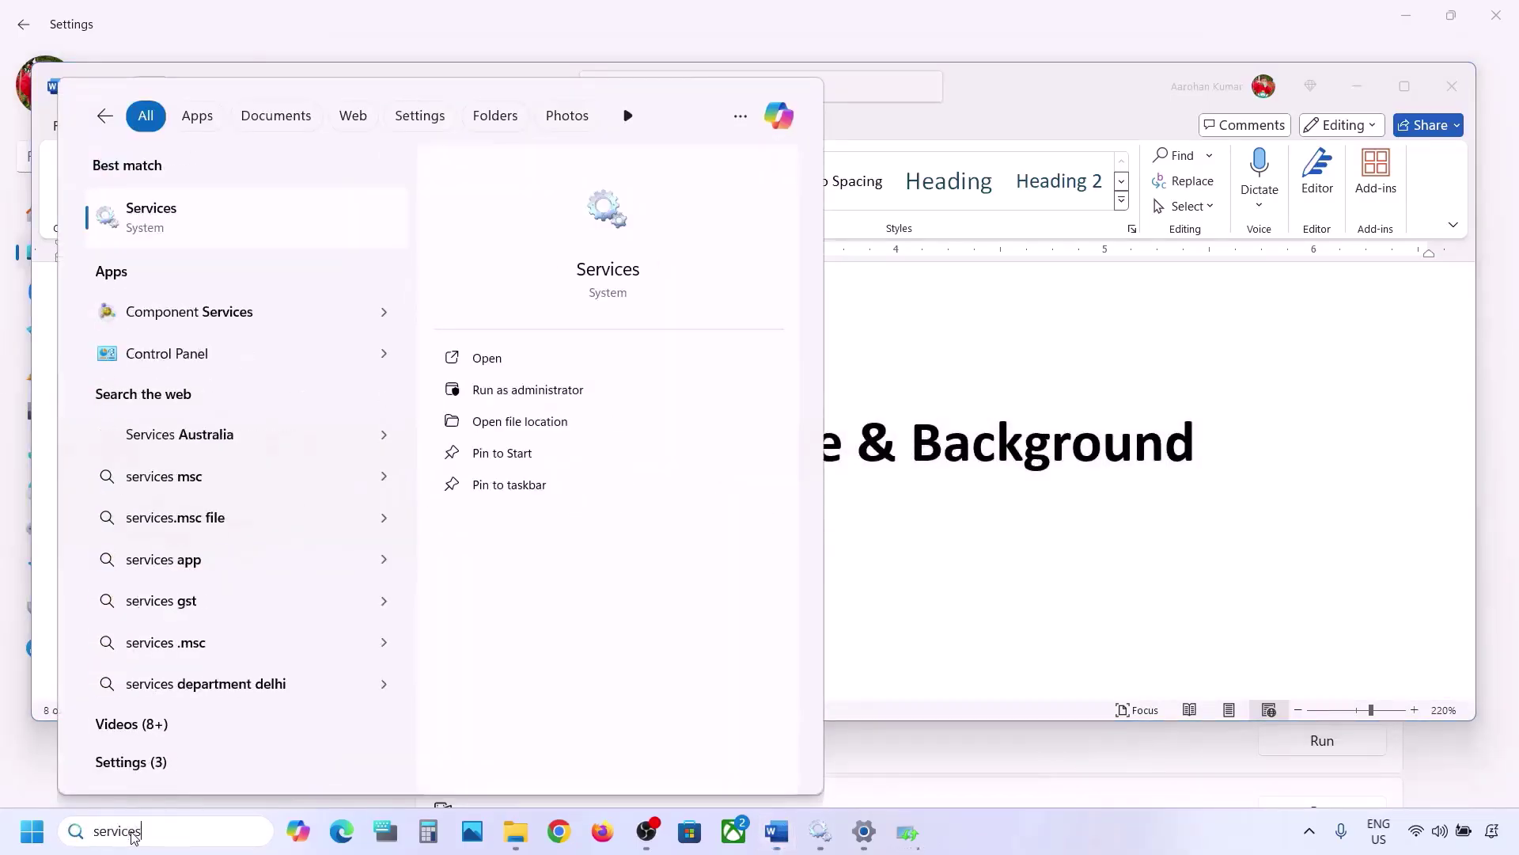
key("Return")
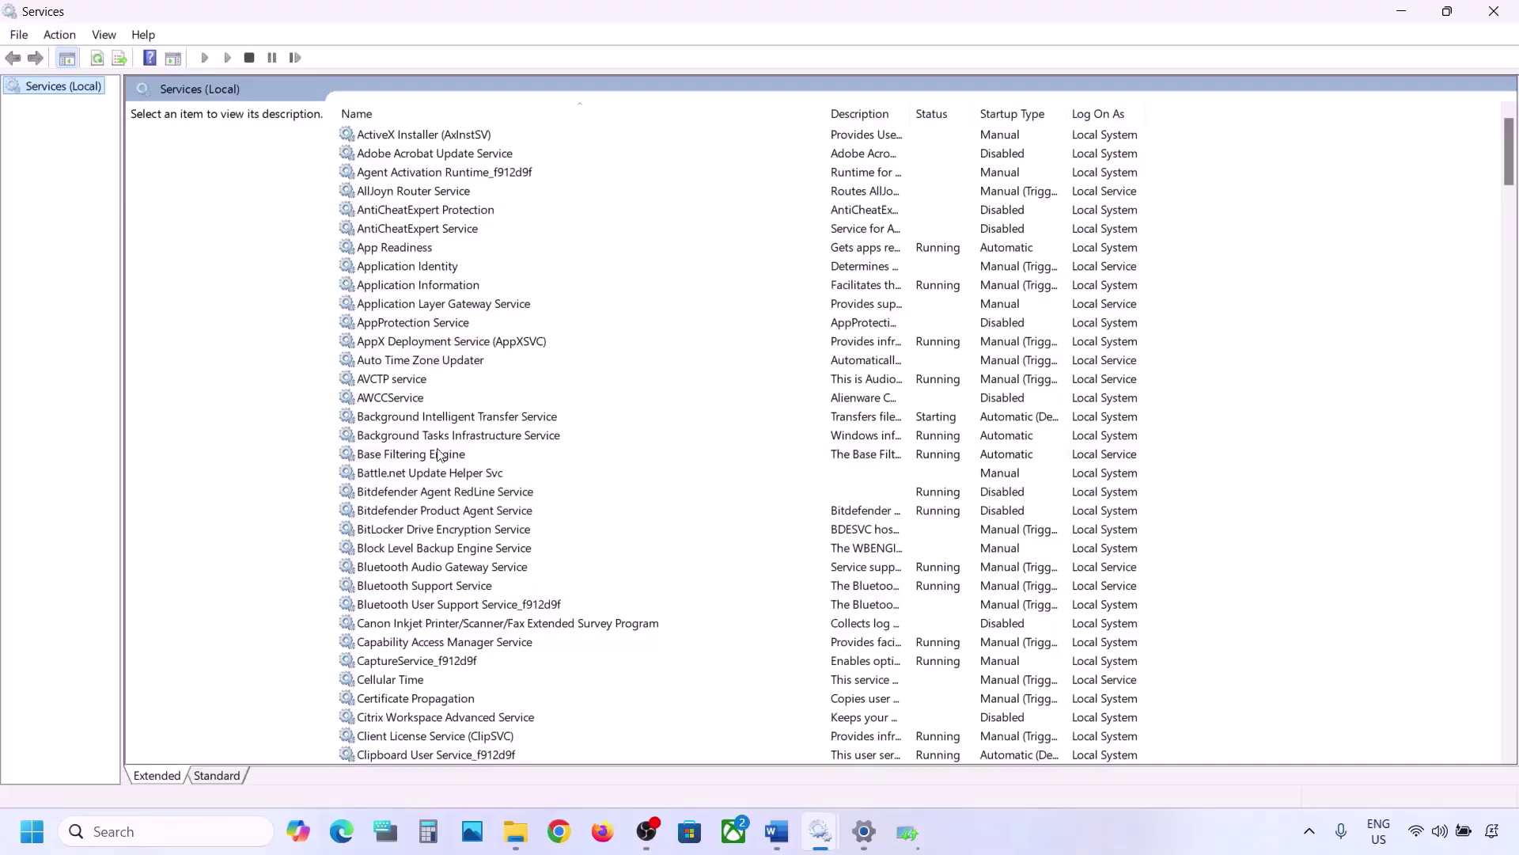
- Set the Windows Update service's startup type to Automatic and apply it
left_click(439, 455)
key("w")
scroll(499, 615, "down", 8)
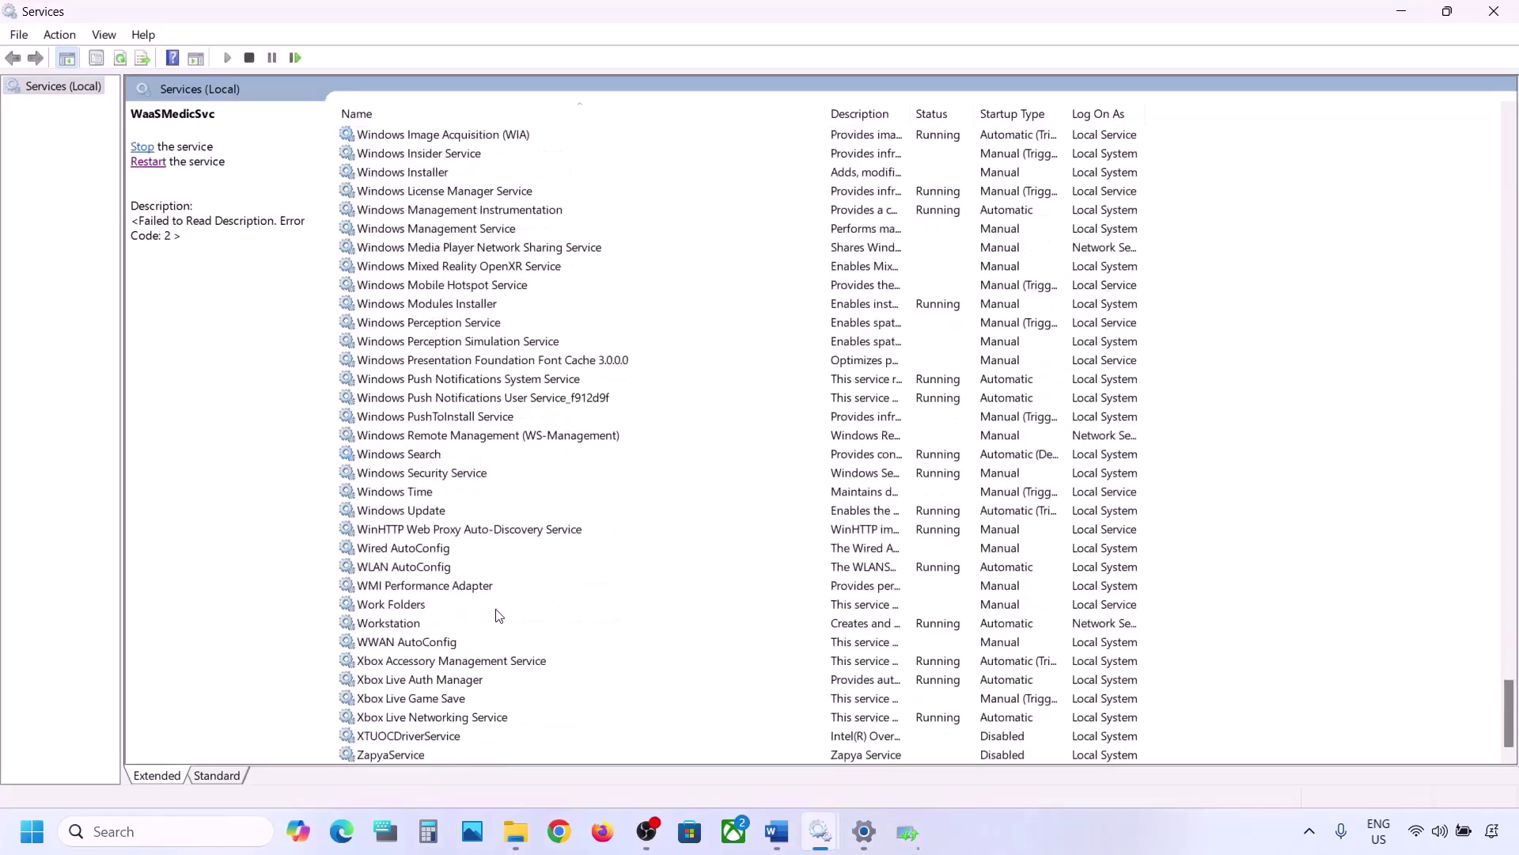
left_click(412, 514)
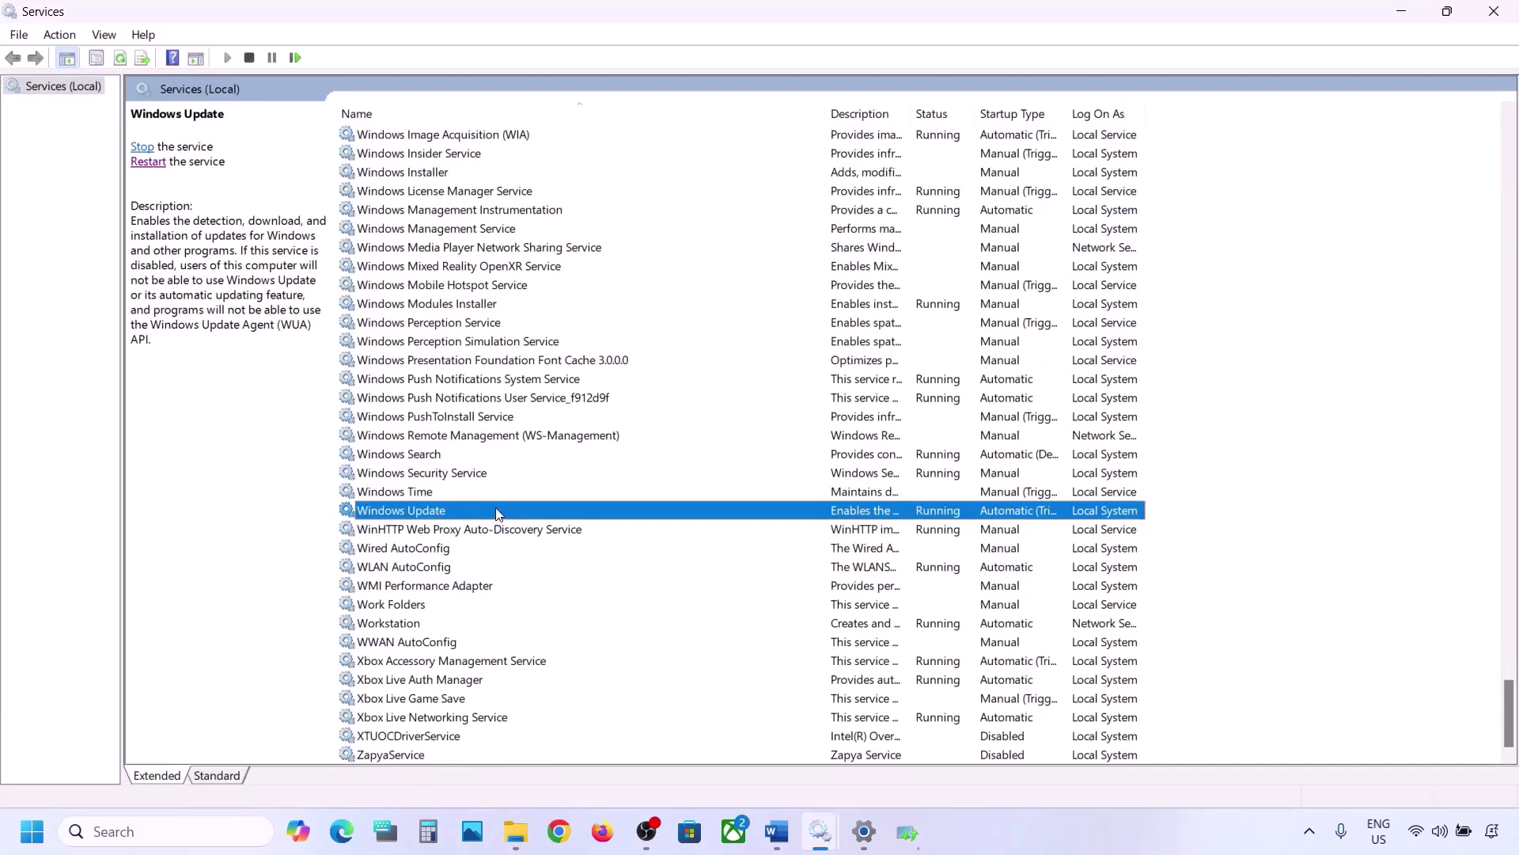
left_click(738, 392)
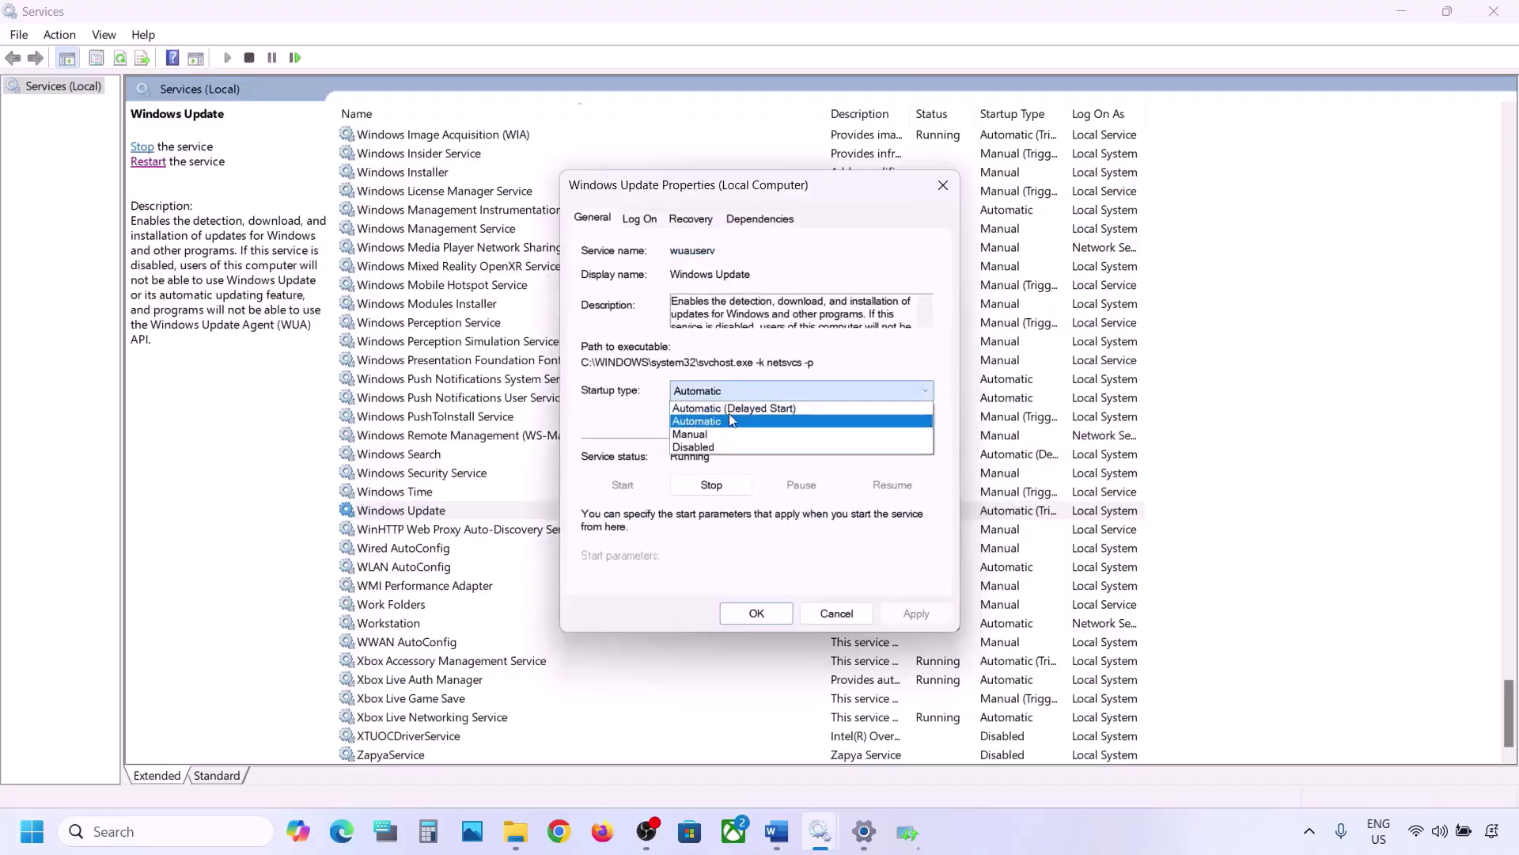
left_click(726, 423)
left_click(892, 615)
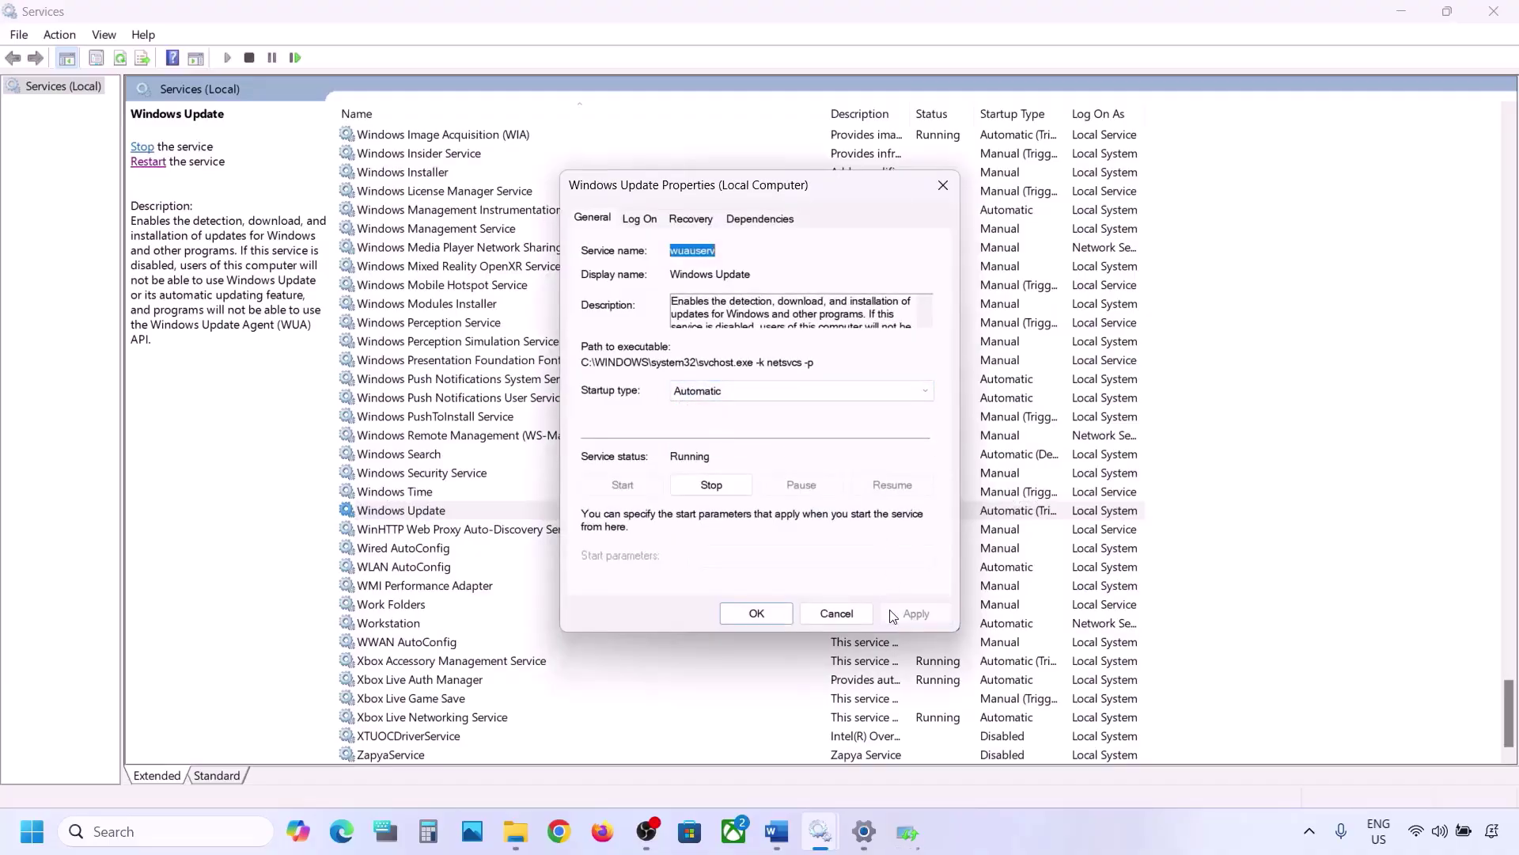
left_click(730, 614)
- Restart the Windows Update service
left_click(407, 513)
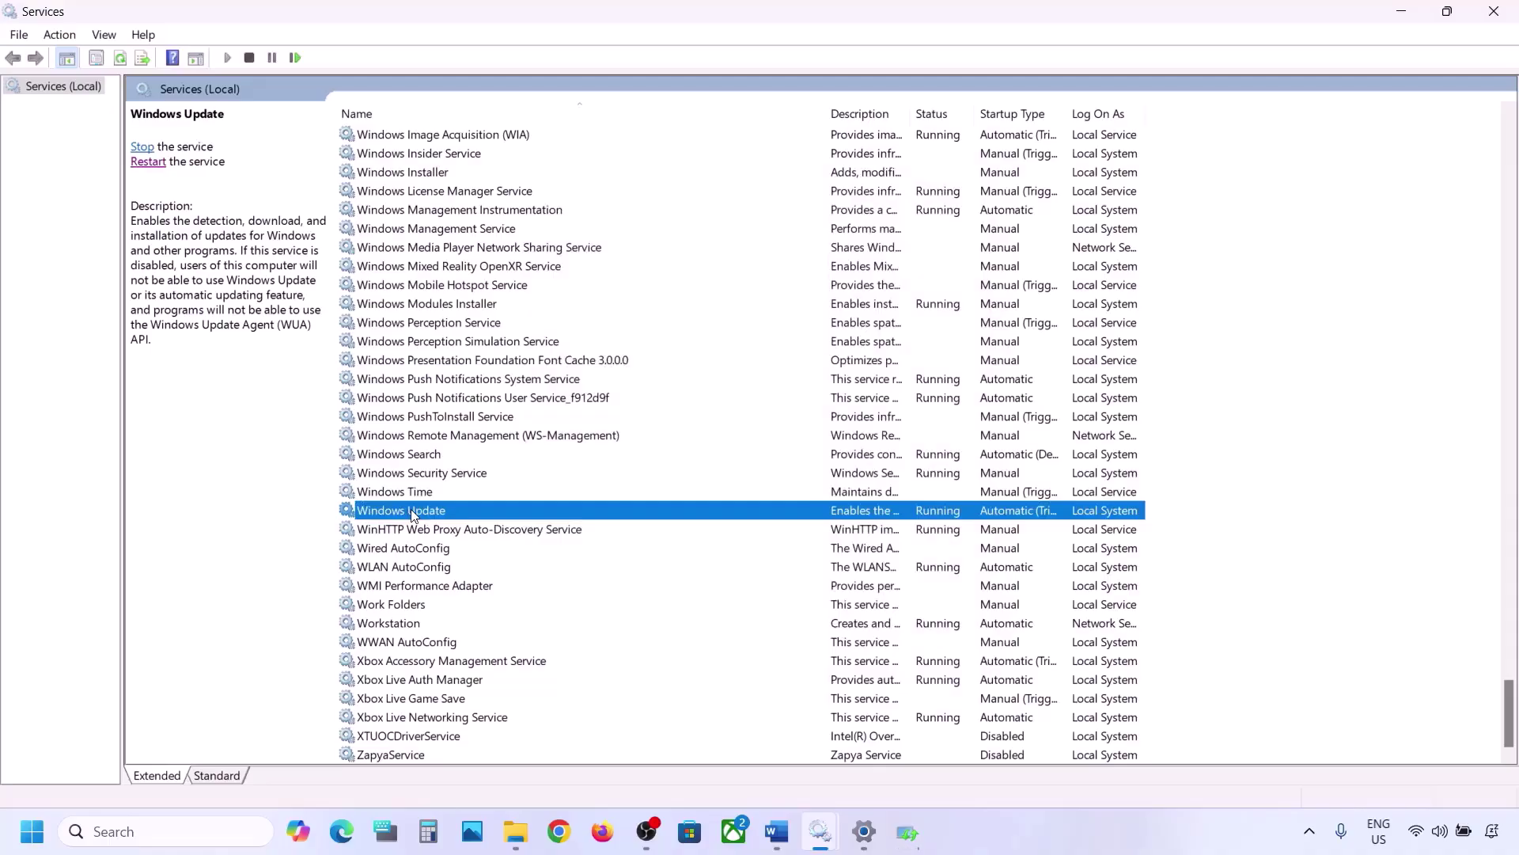
right_click(412, 514)
left_click(478, 610)
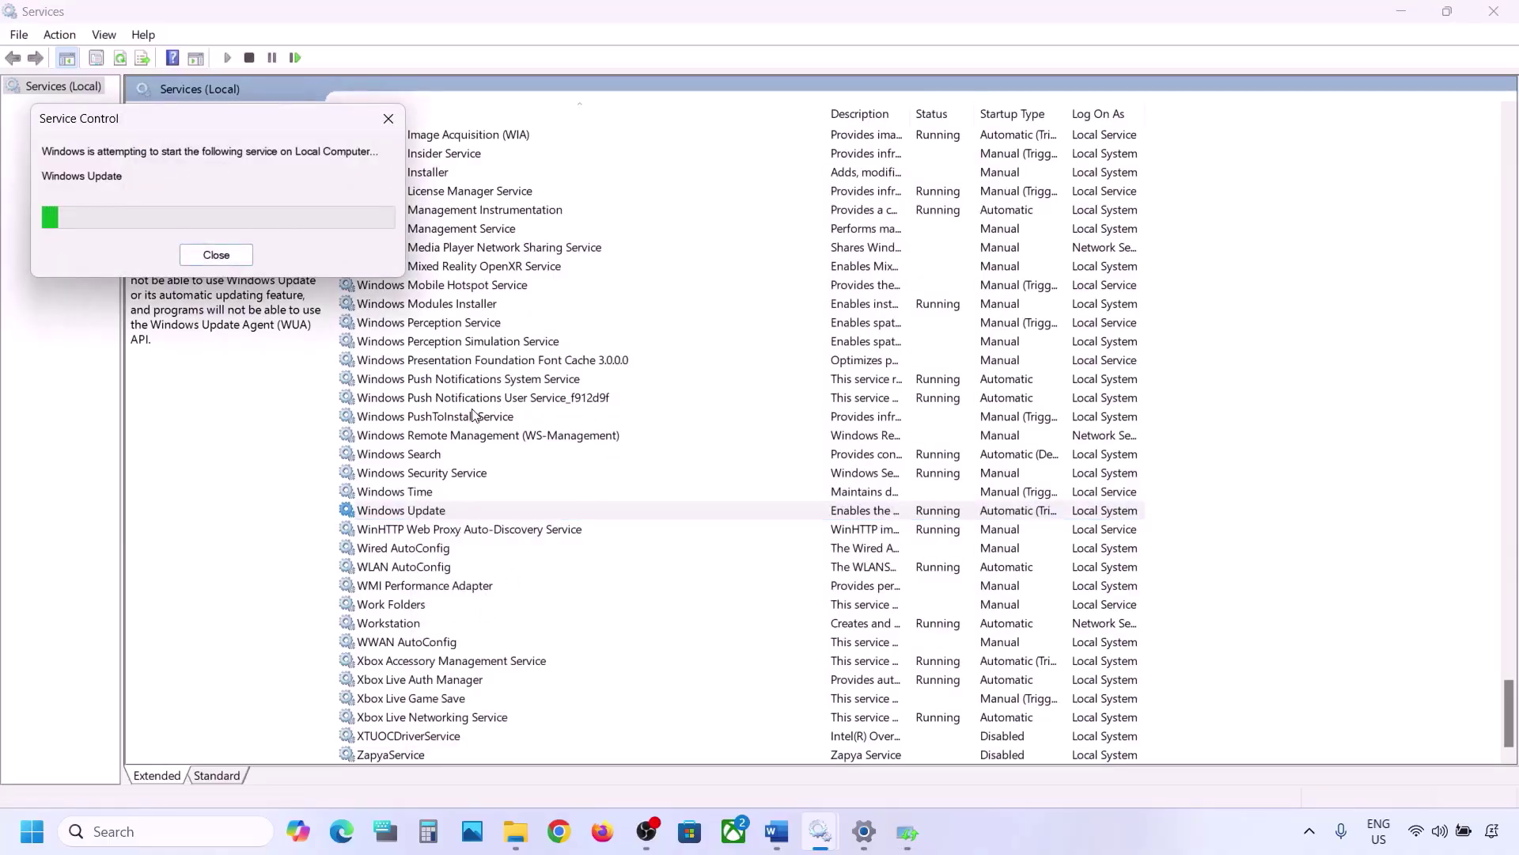
left_click(445, 400)
- Set the Background Intelligent Transfer Service's startup type to Automatic and apply it
key("b")
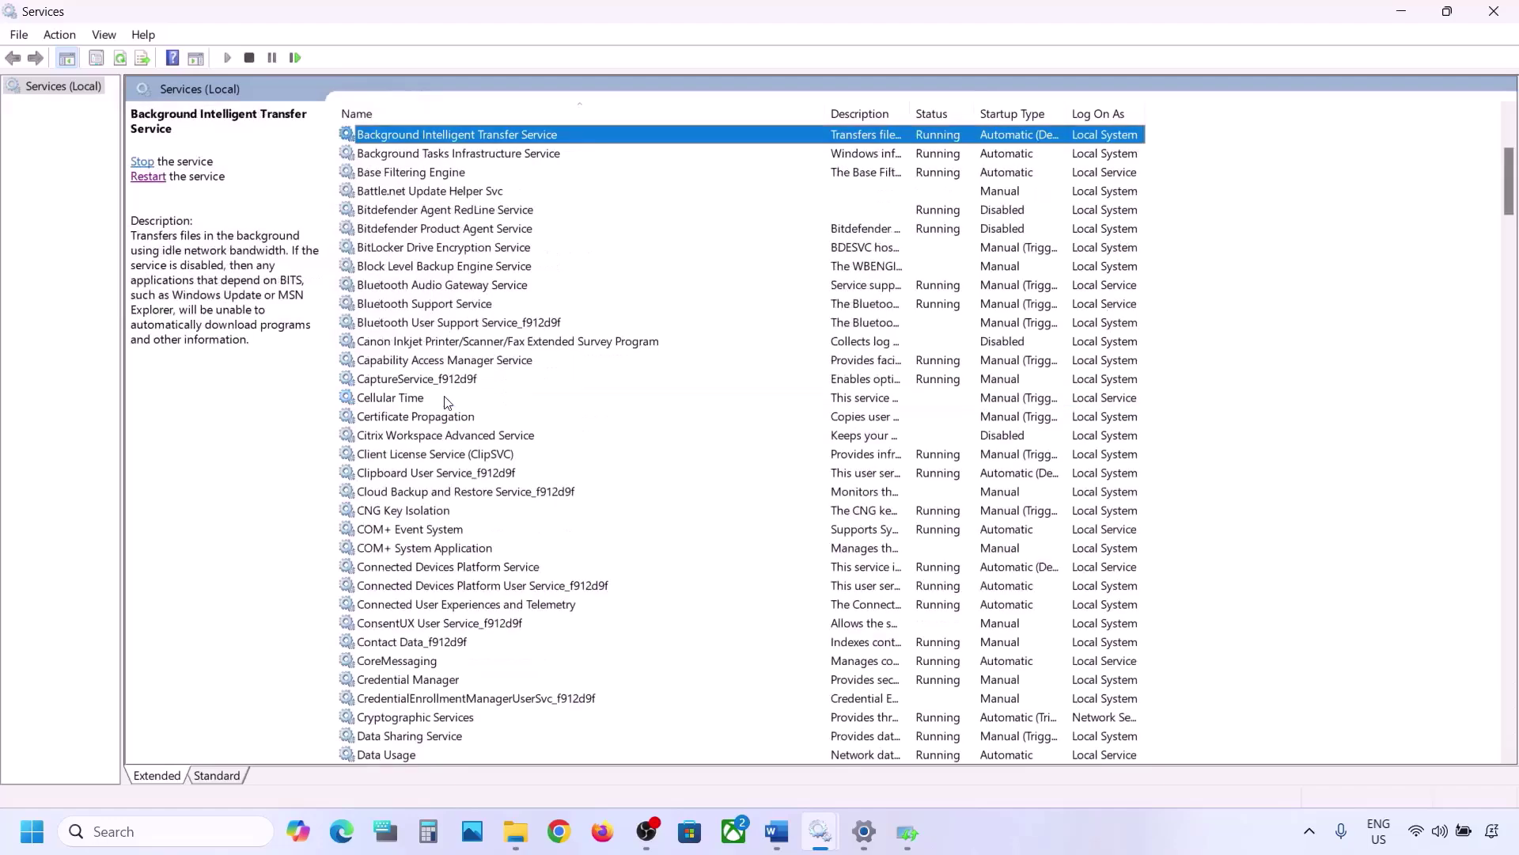
scroll(457, 319, "up", 3)
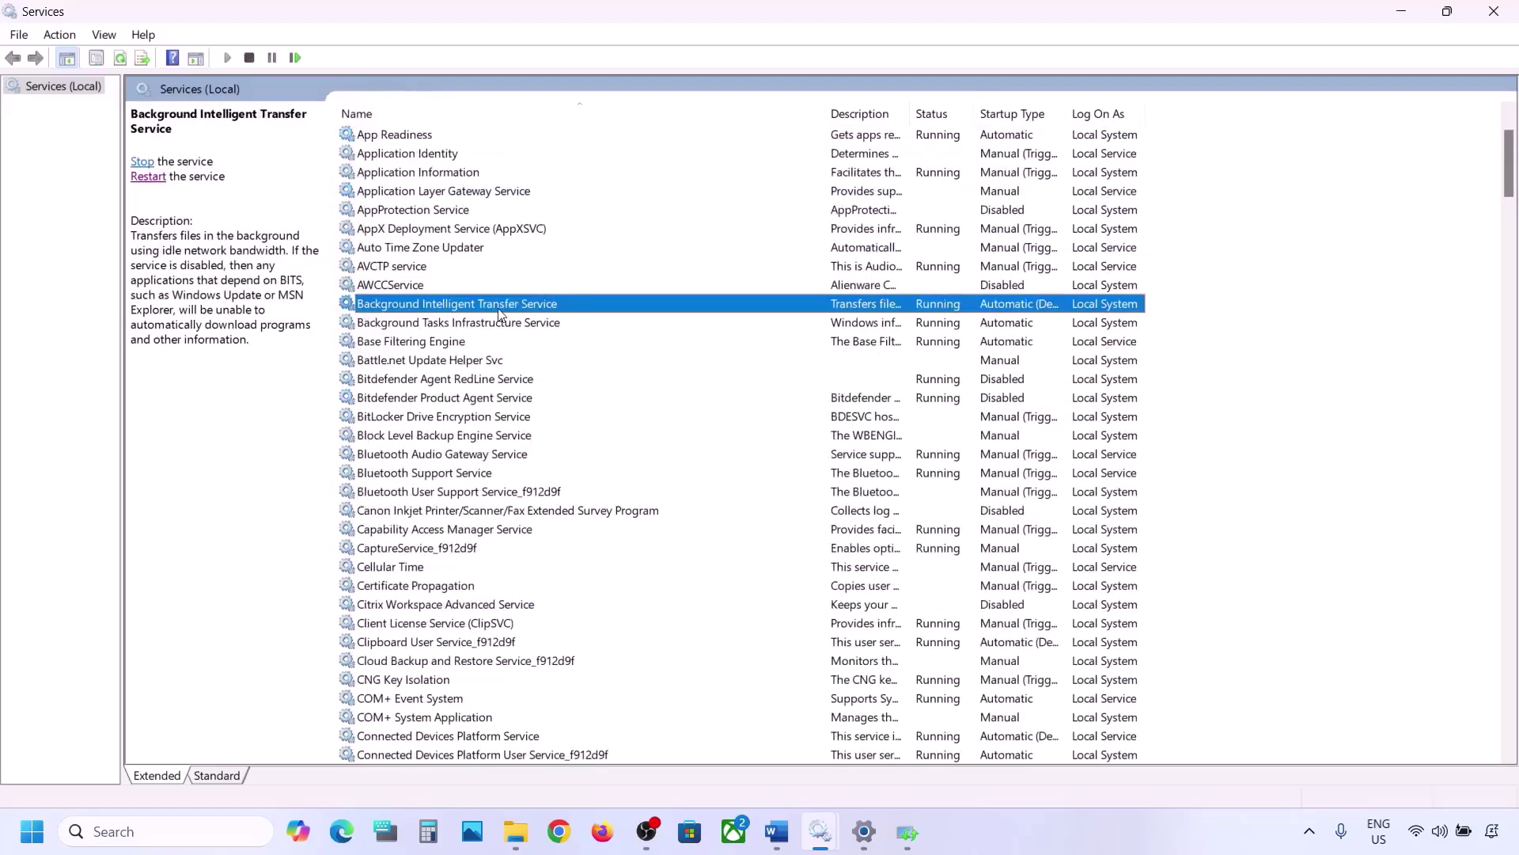
double_click(500, 314)
left_click(697, 391)
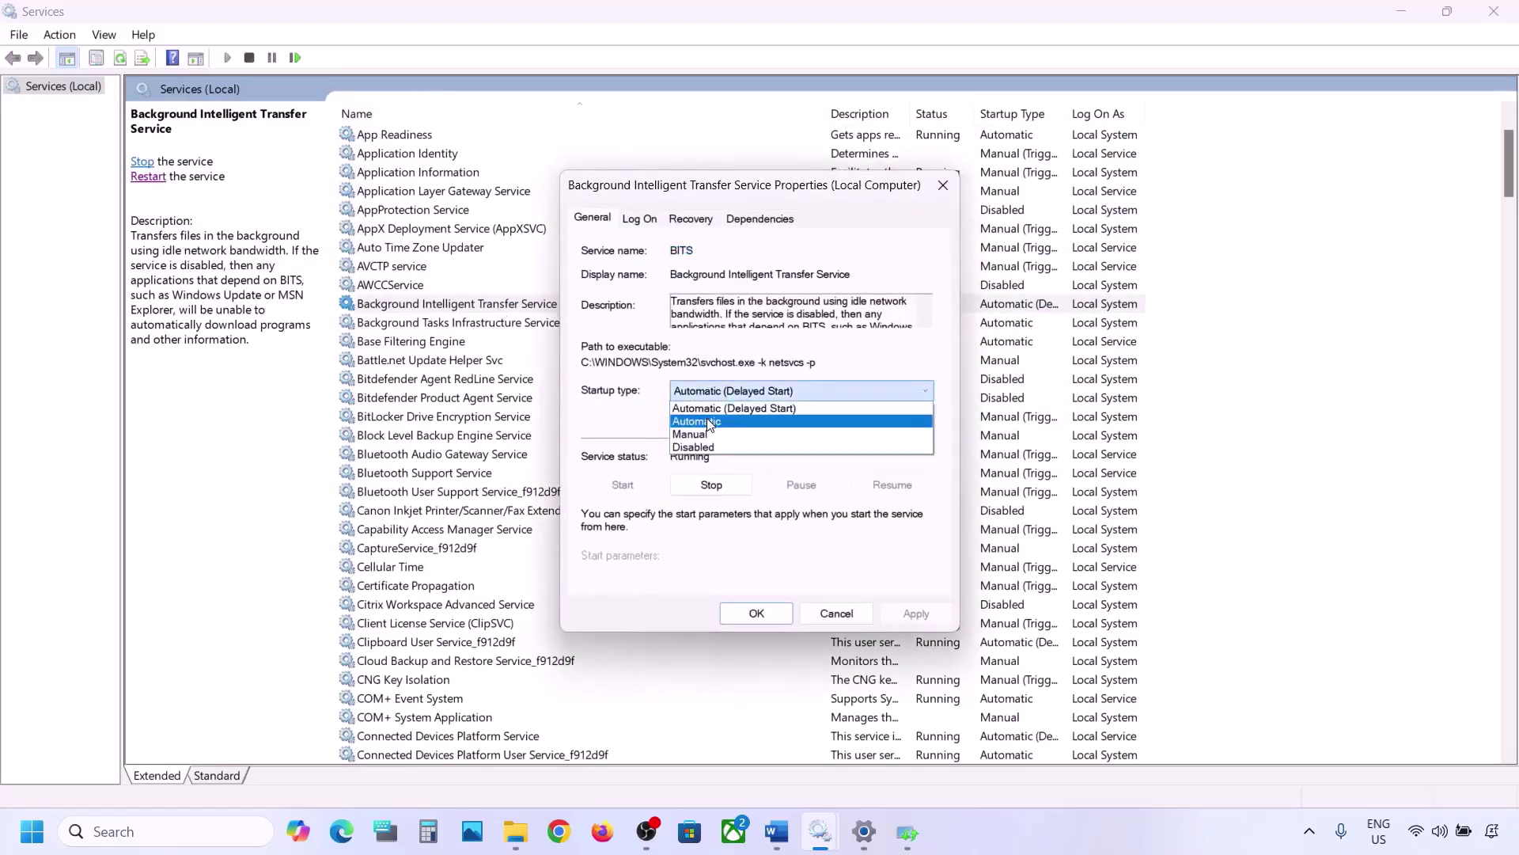
left_click(710, 425)
left_click(915, 613)
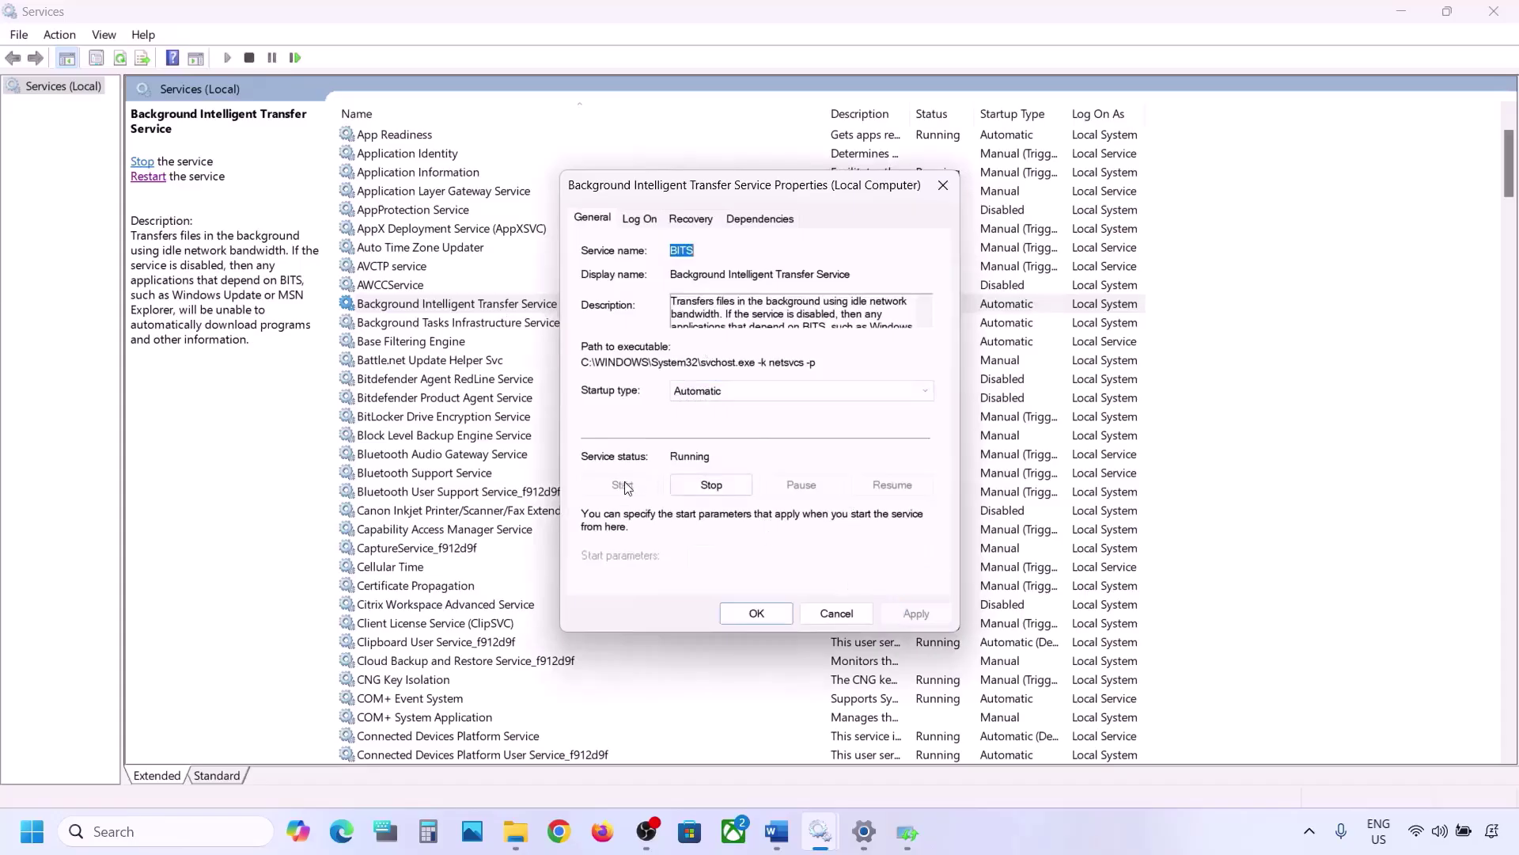
left_click(762, 613)
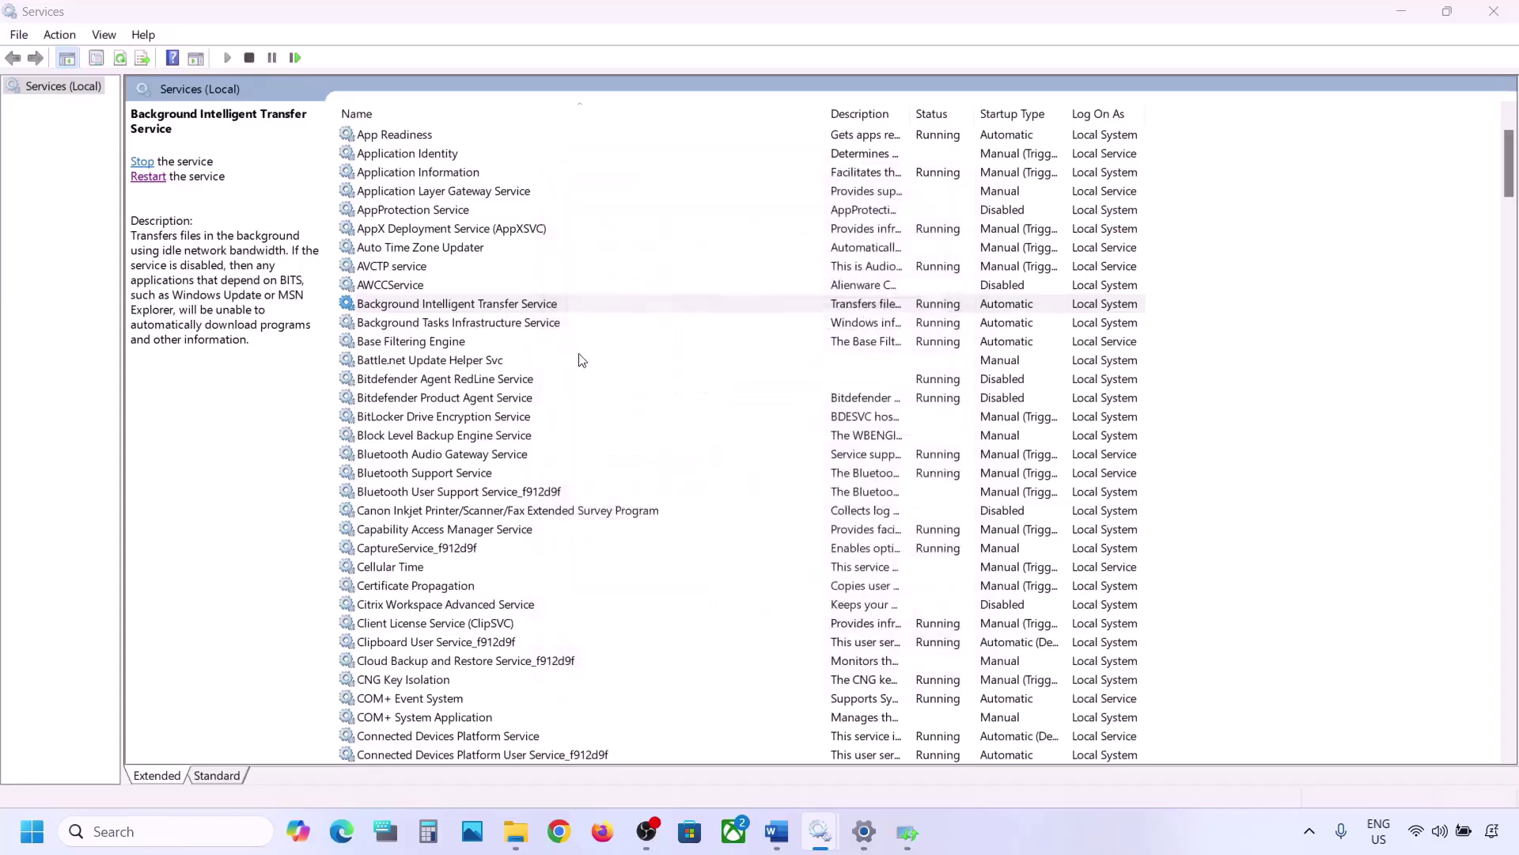
- Restart the Background Intelligent Transfer Service
right_click(467, 309)
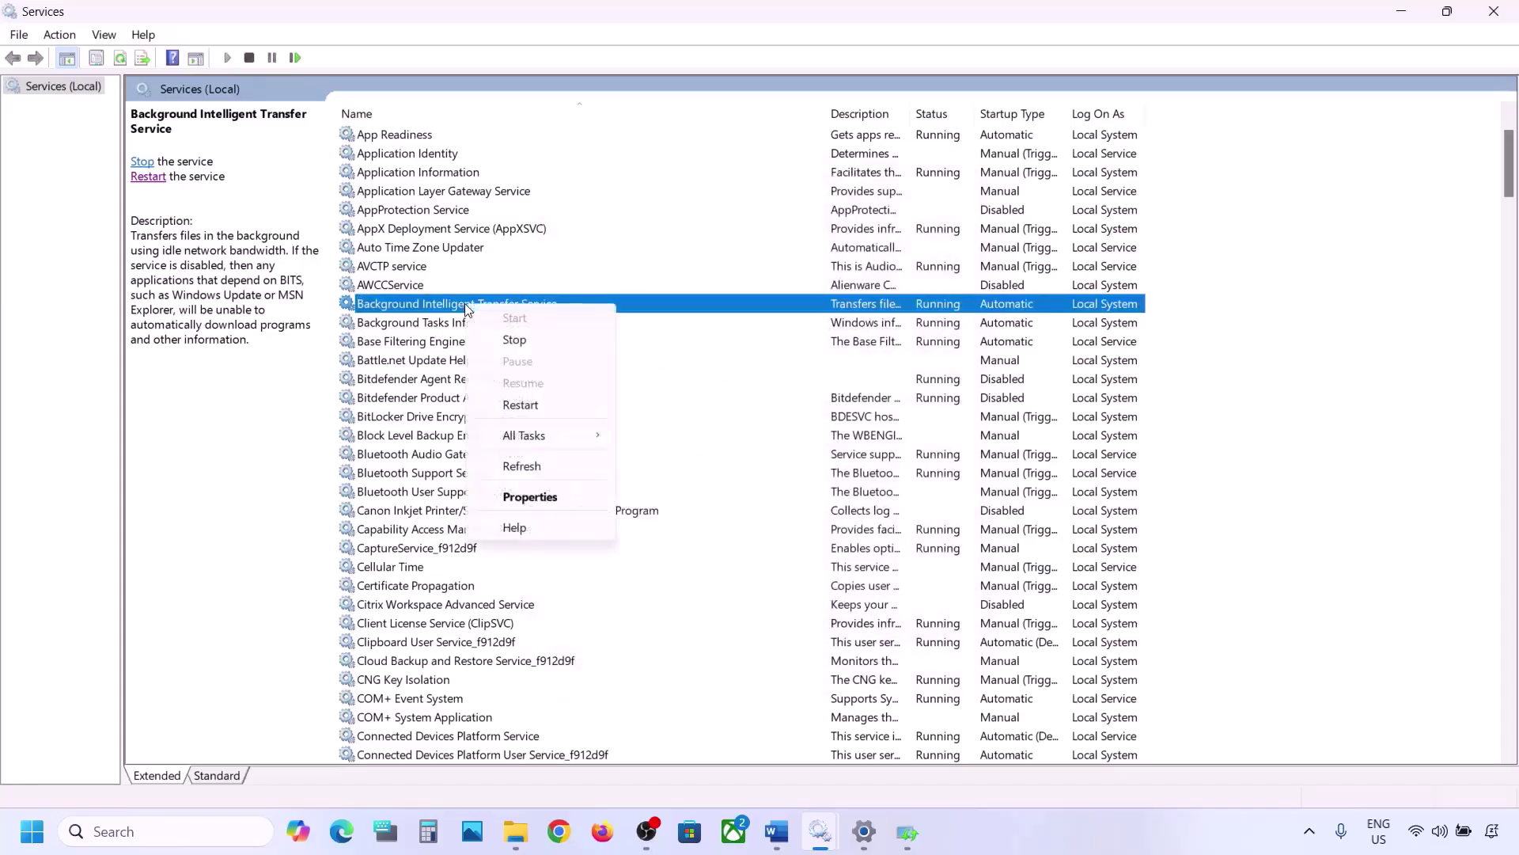
left_click(521, 405)
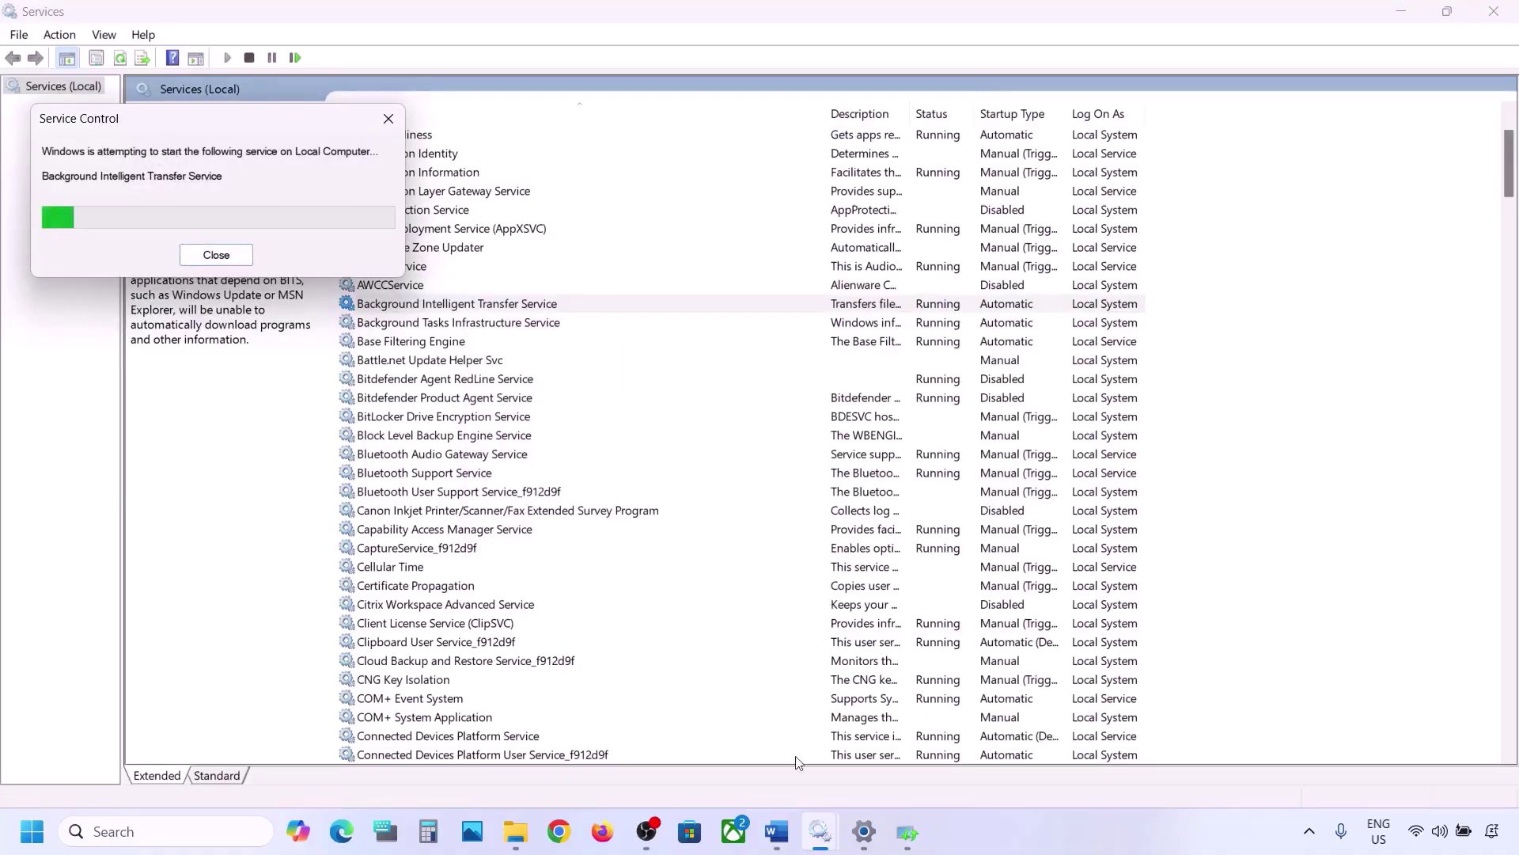
mouse_move(781, 837)
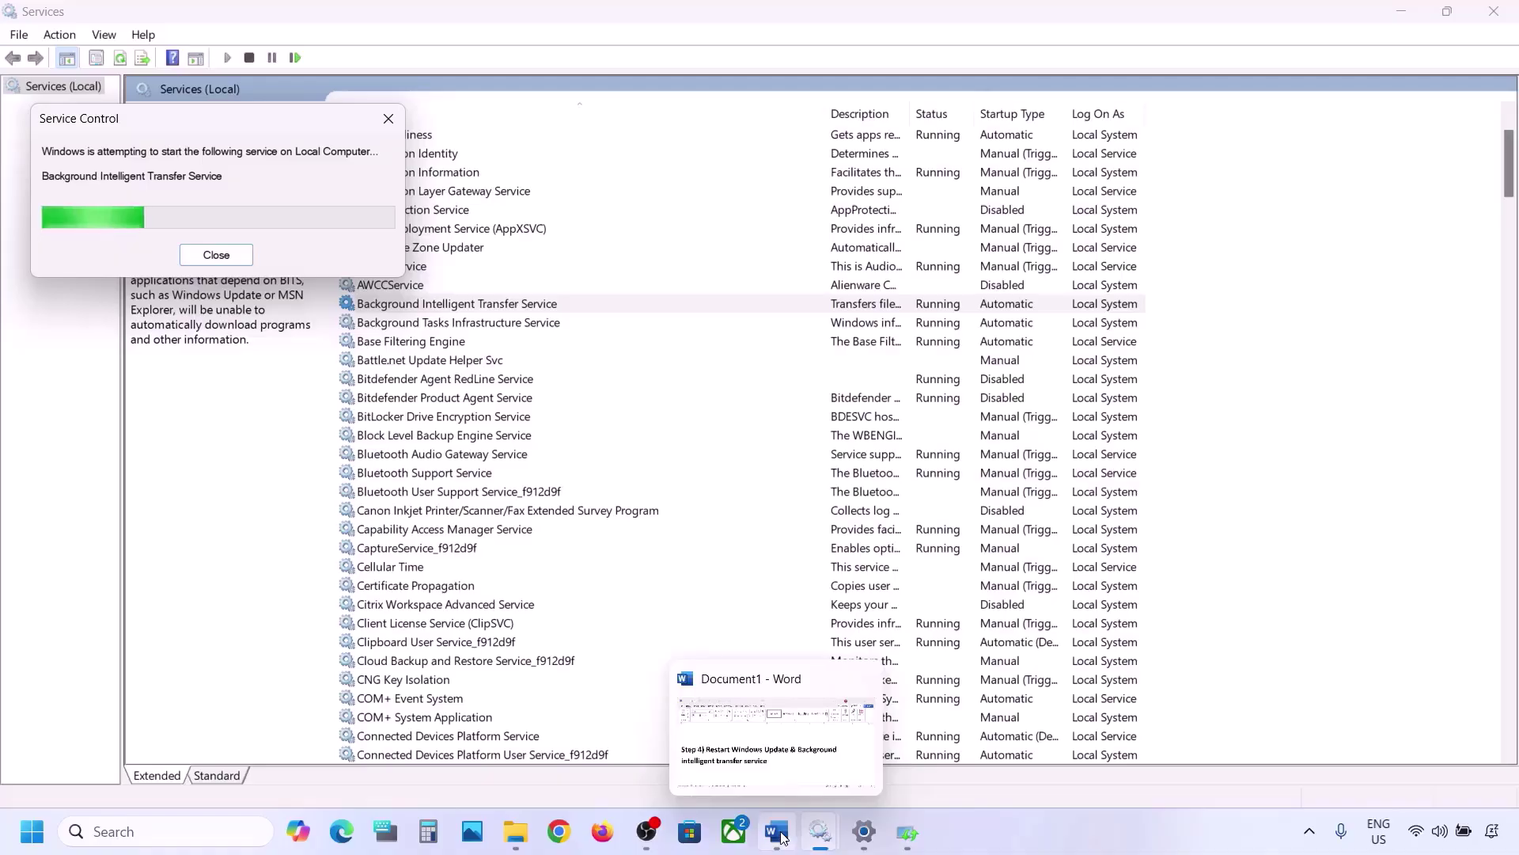
- Copy the Windows 11 download hyperlink under Step 5 in the Word guide
left_click(777, 833)
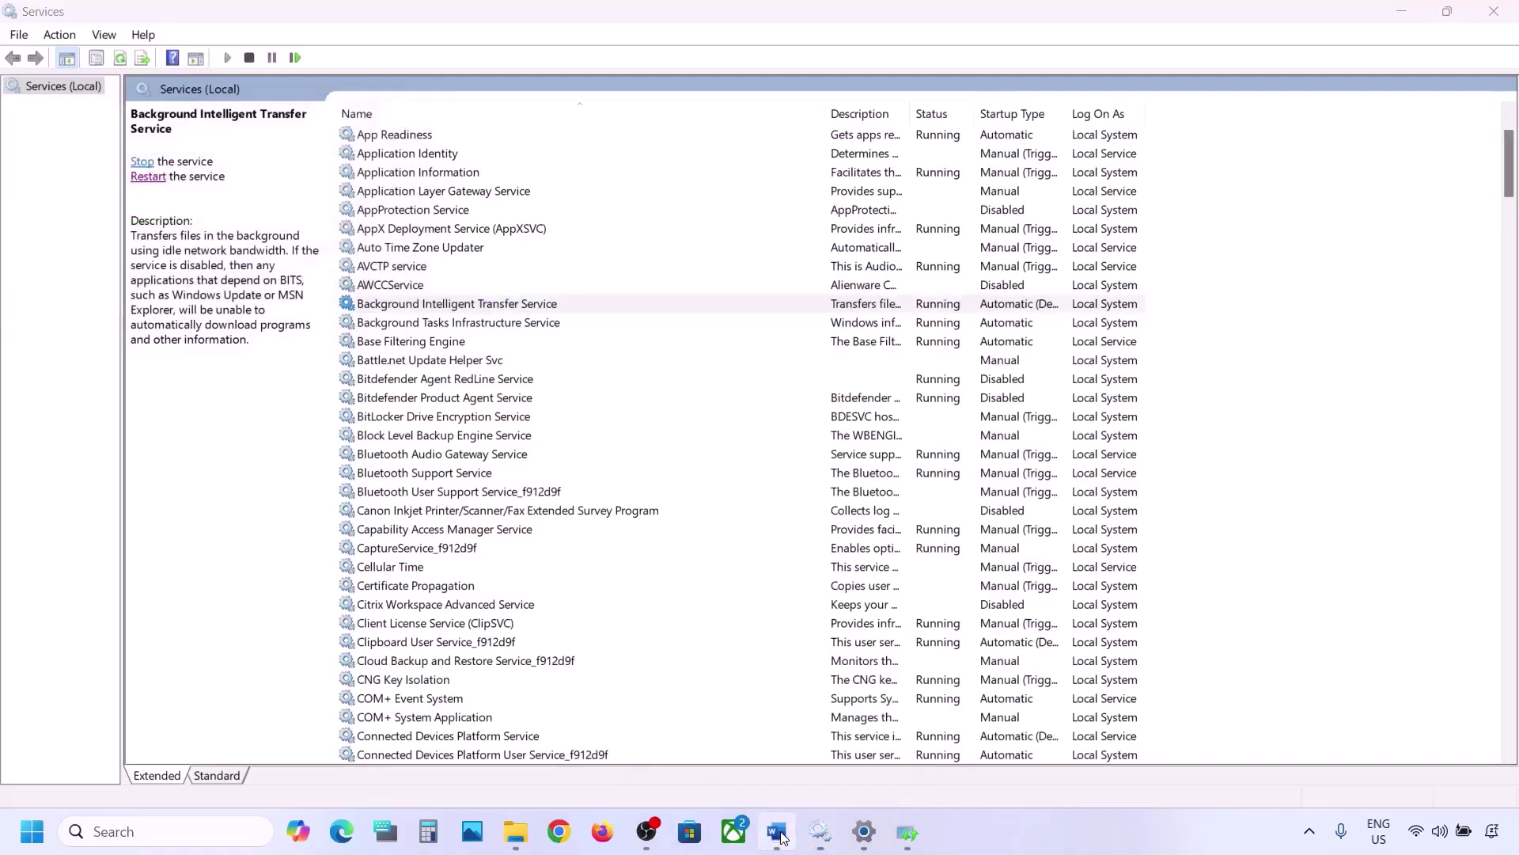
scroll(730, 569, "down", 5)
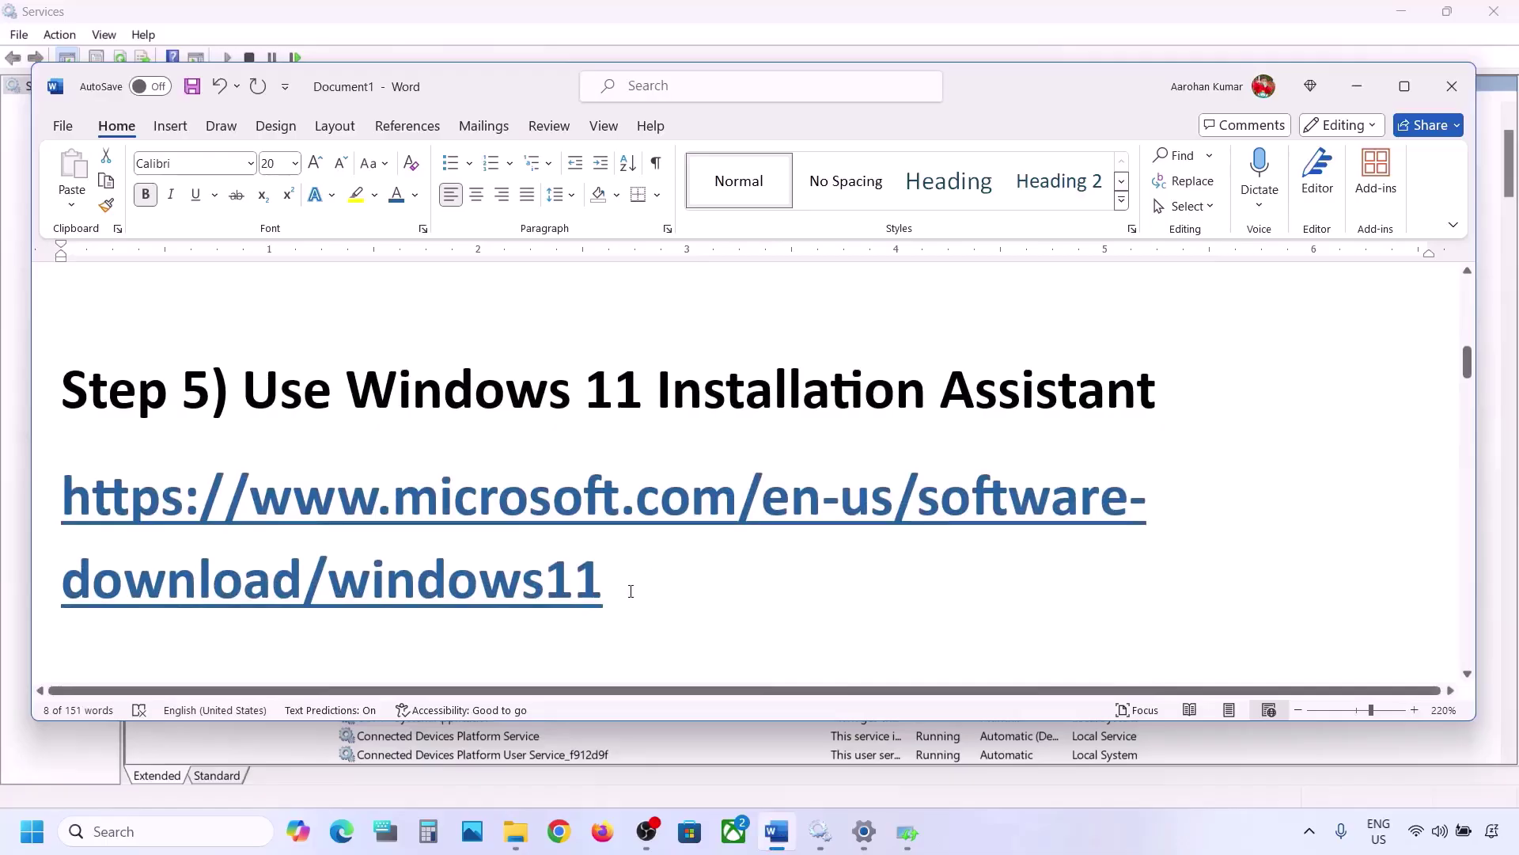
left_click_drag(631, 591, 63, 506)
right_click(63, 506)
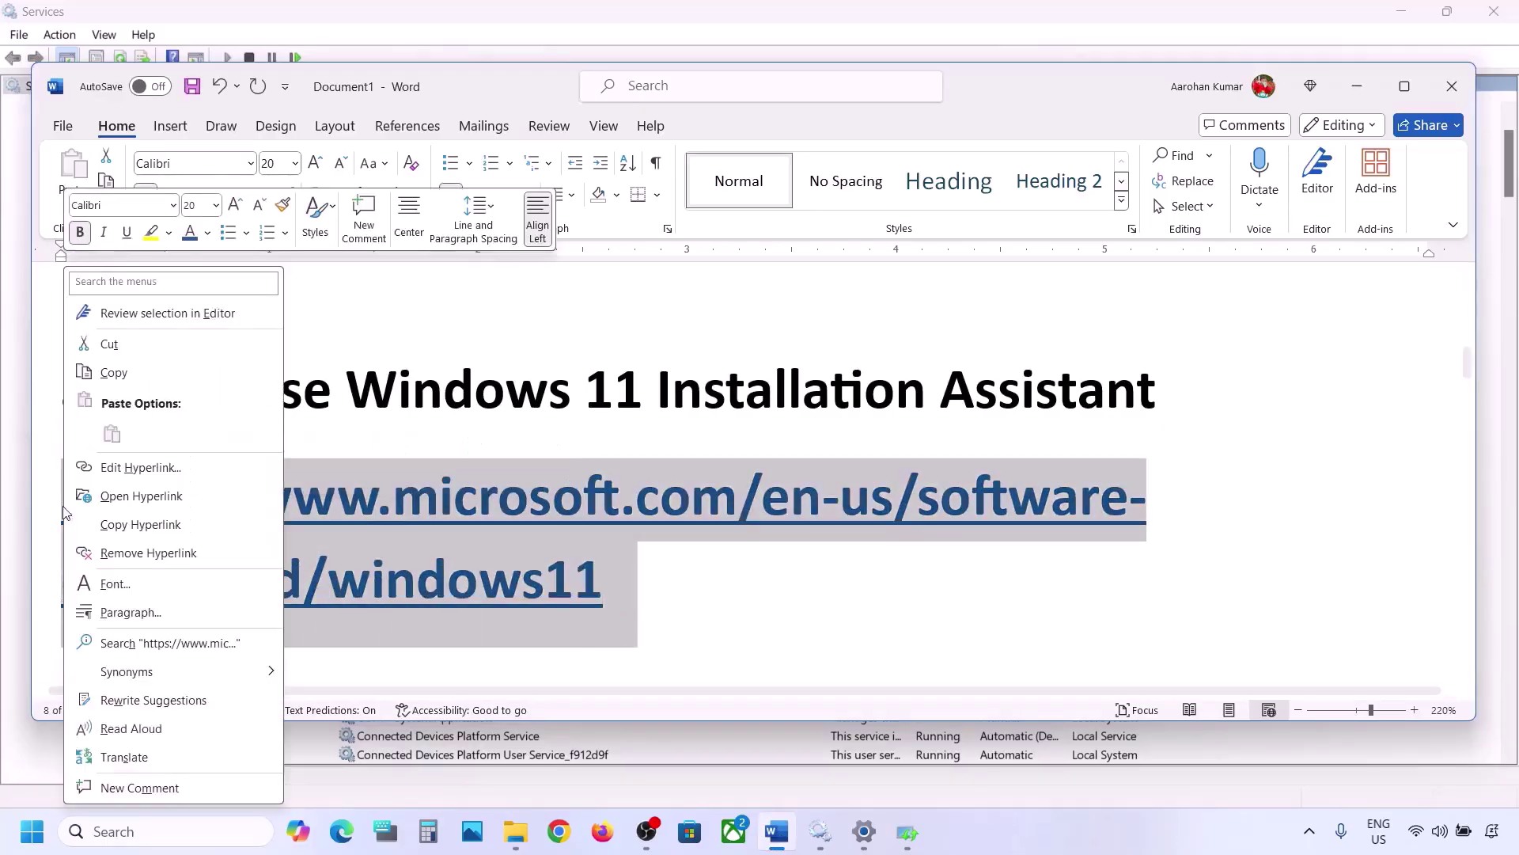
left_click(113, 372)
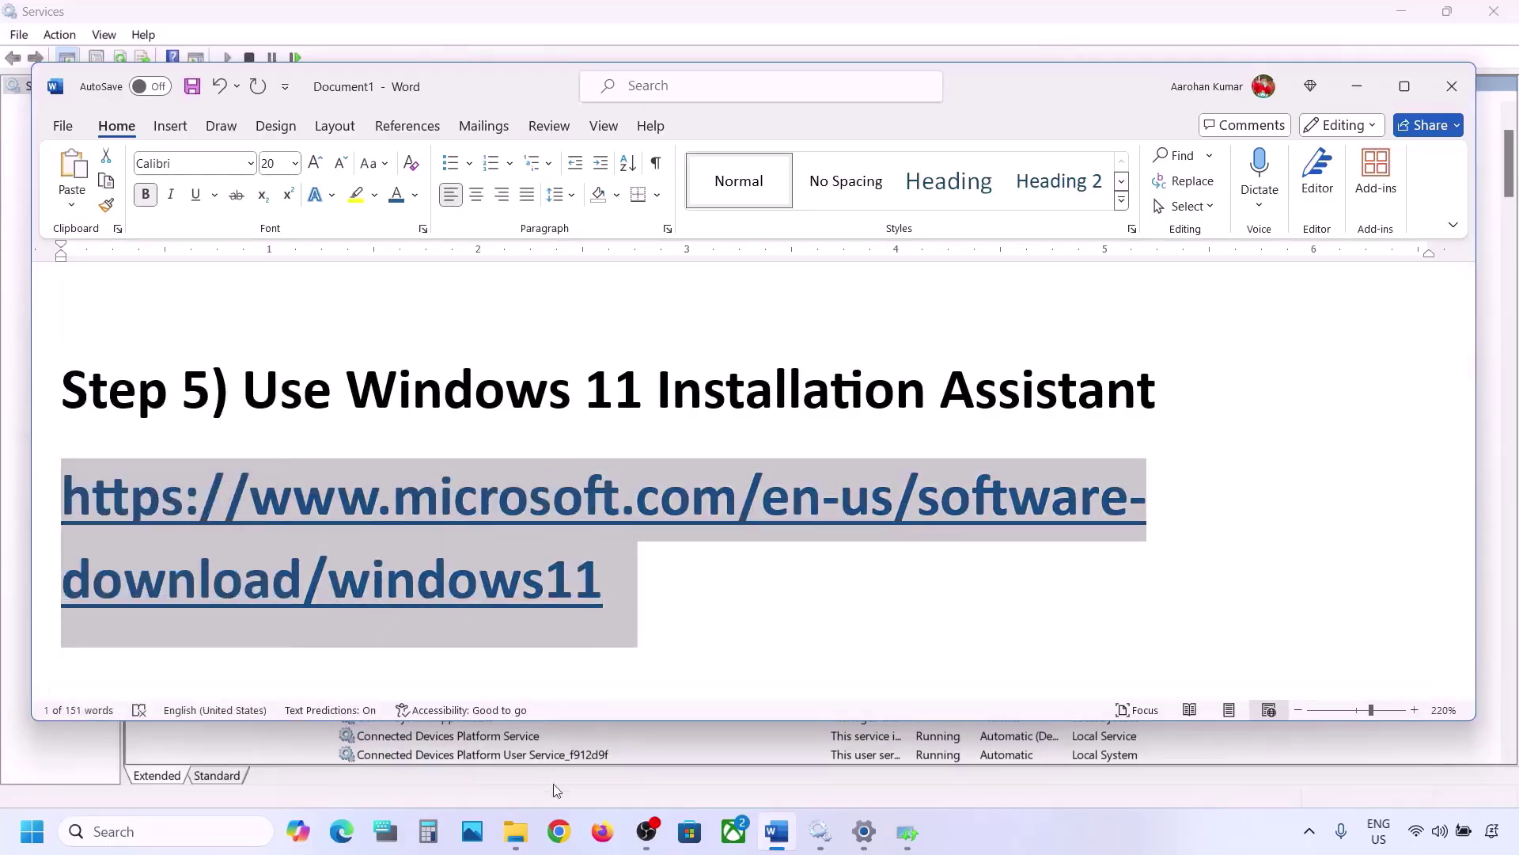
left_click(560, 830)
- Load the Windows 11 download page, then download, run and dismiss the Installation Assistant
key("ctrl+v")
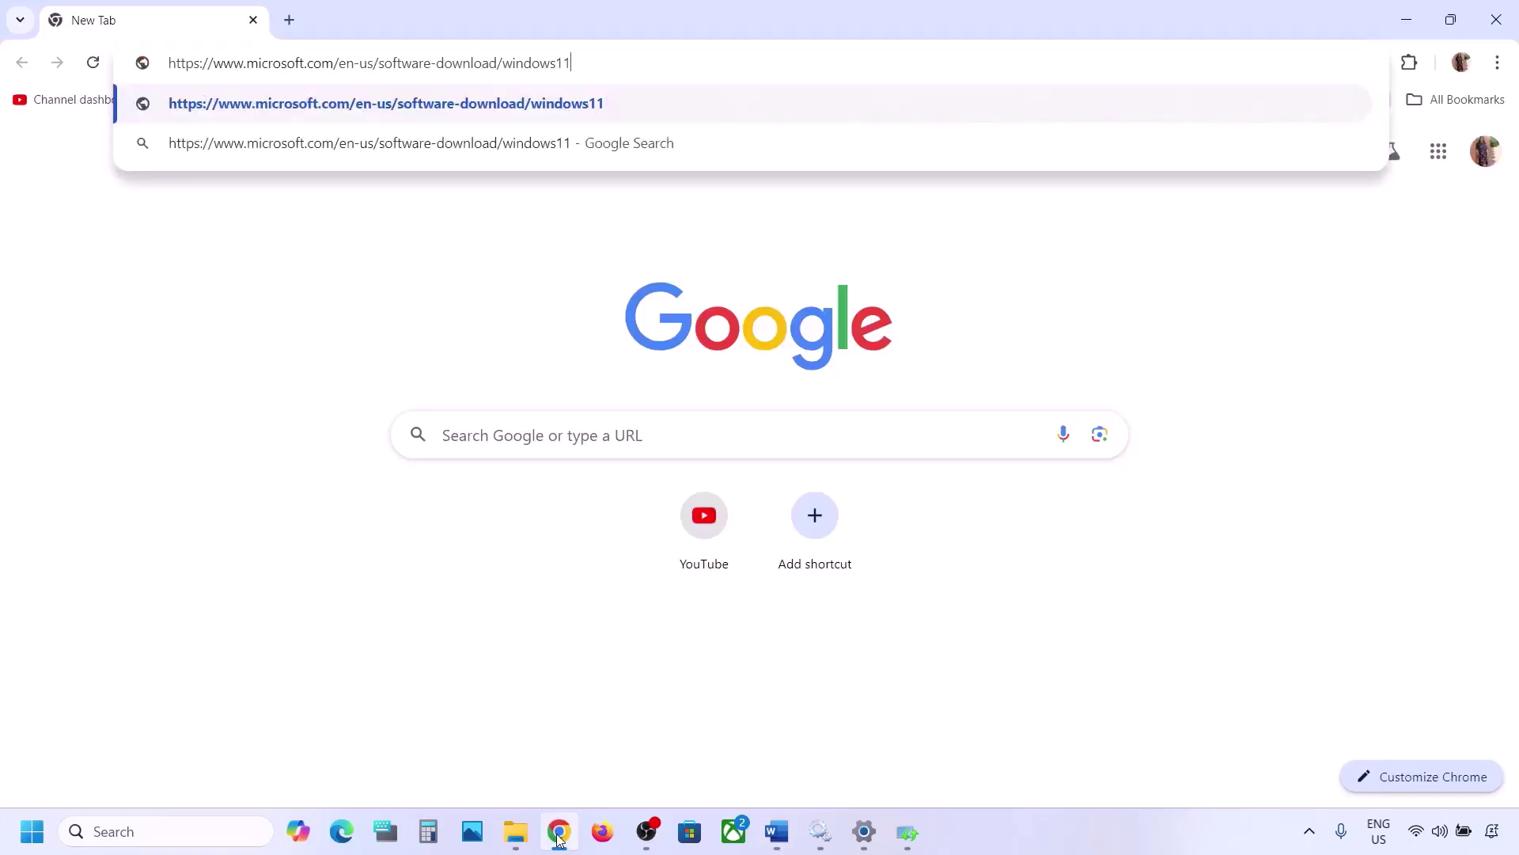
key("Return")
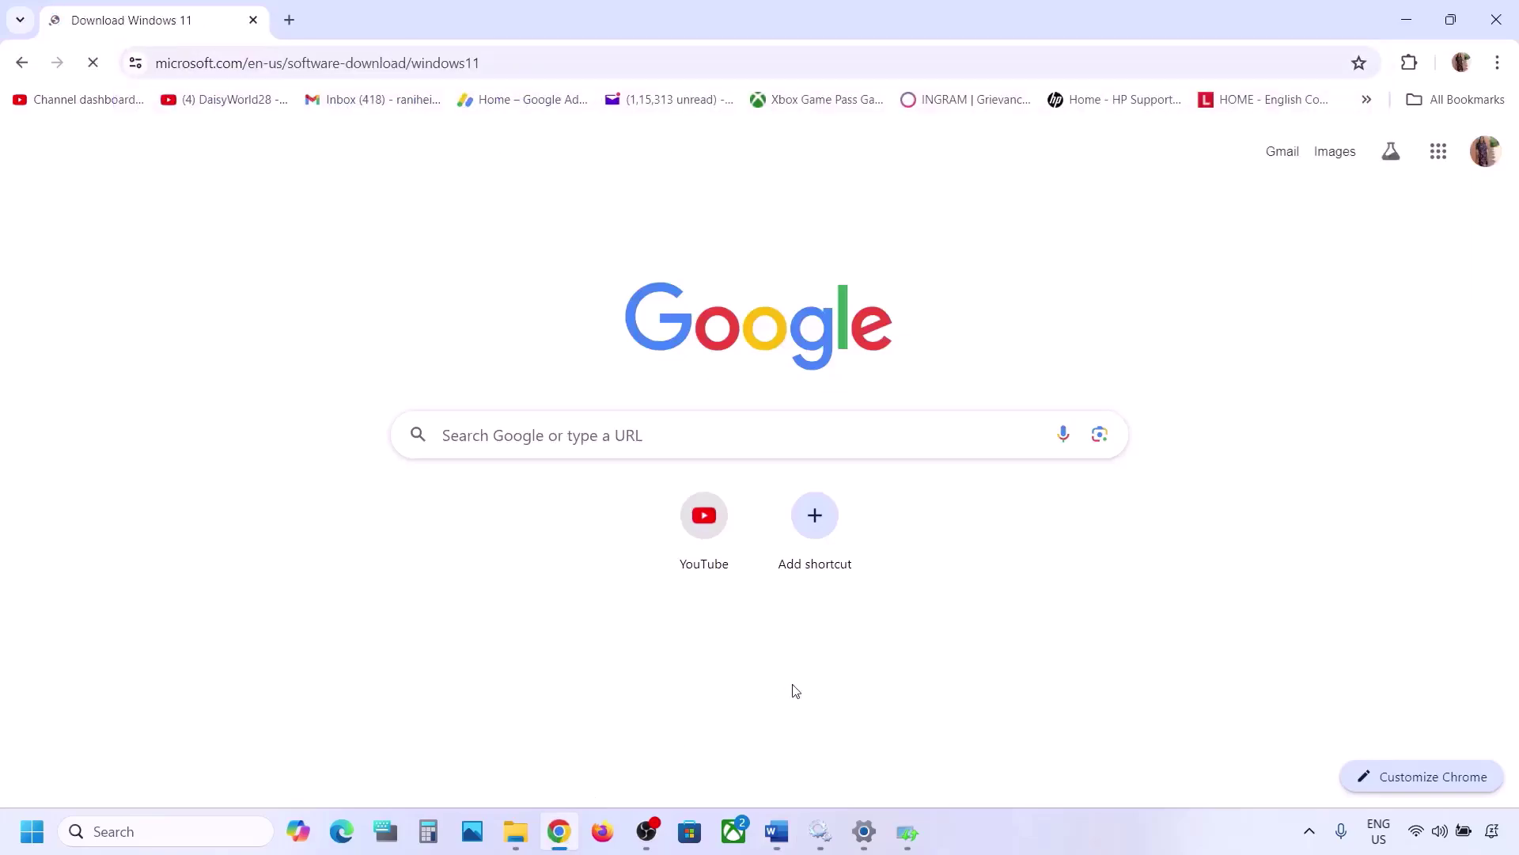
scroll(647, 534, "down", 1)
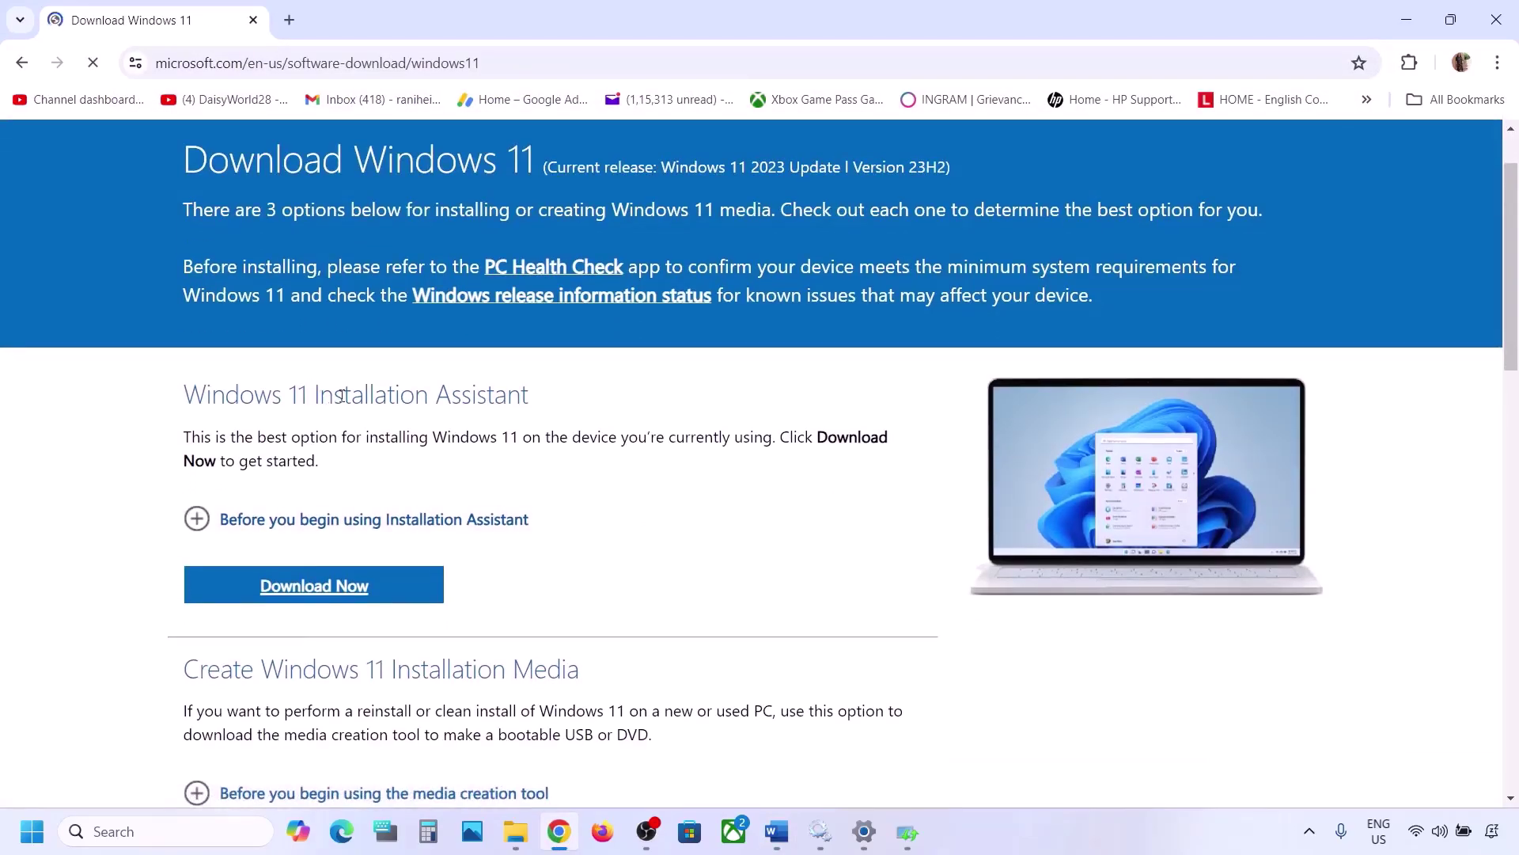
left_click(322, 585)
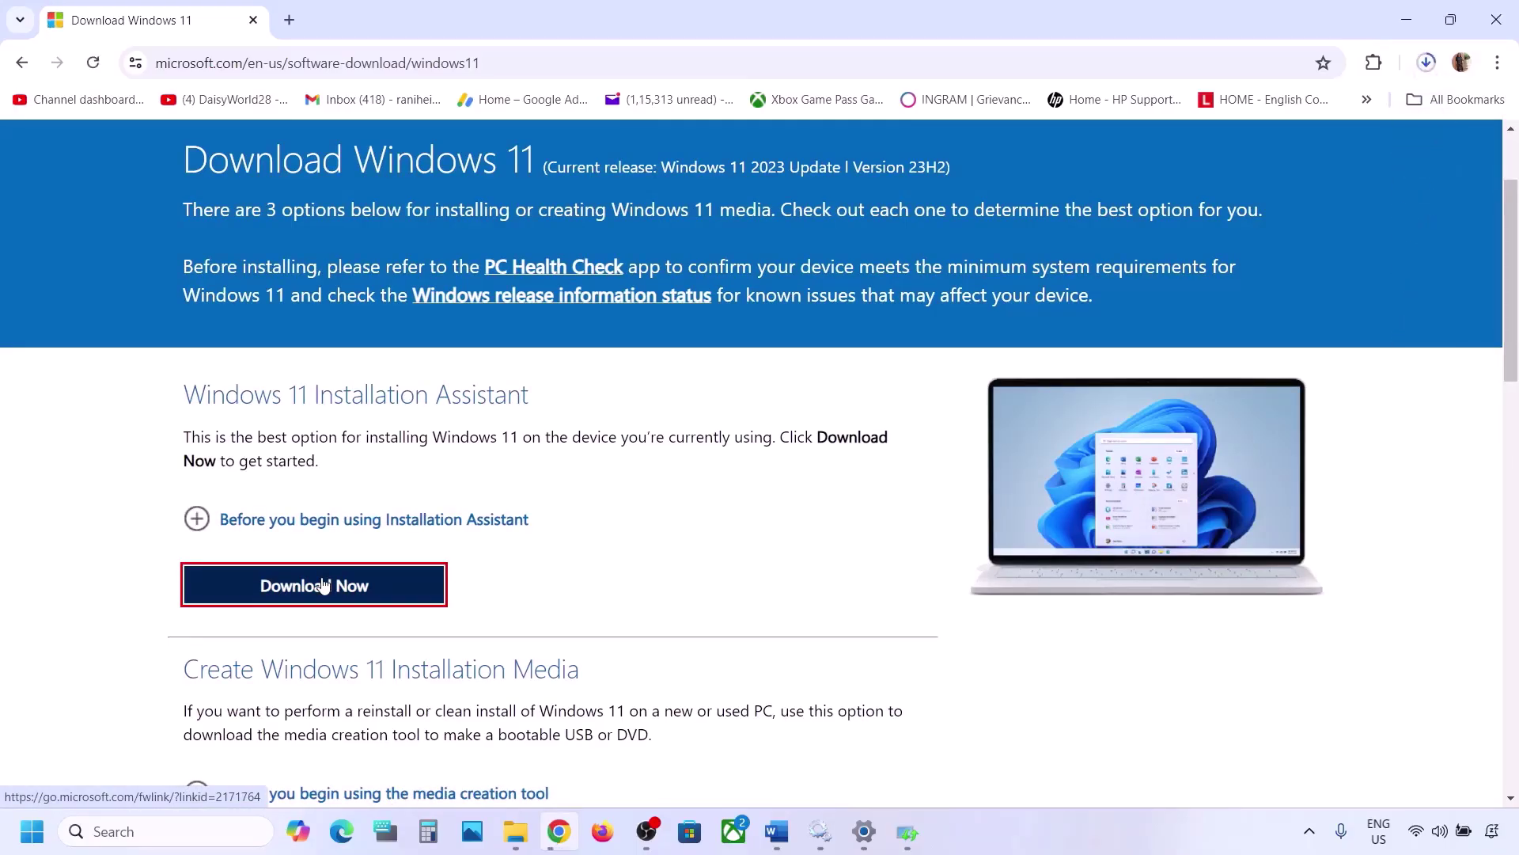
left_click(1239, 114)
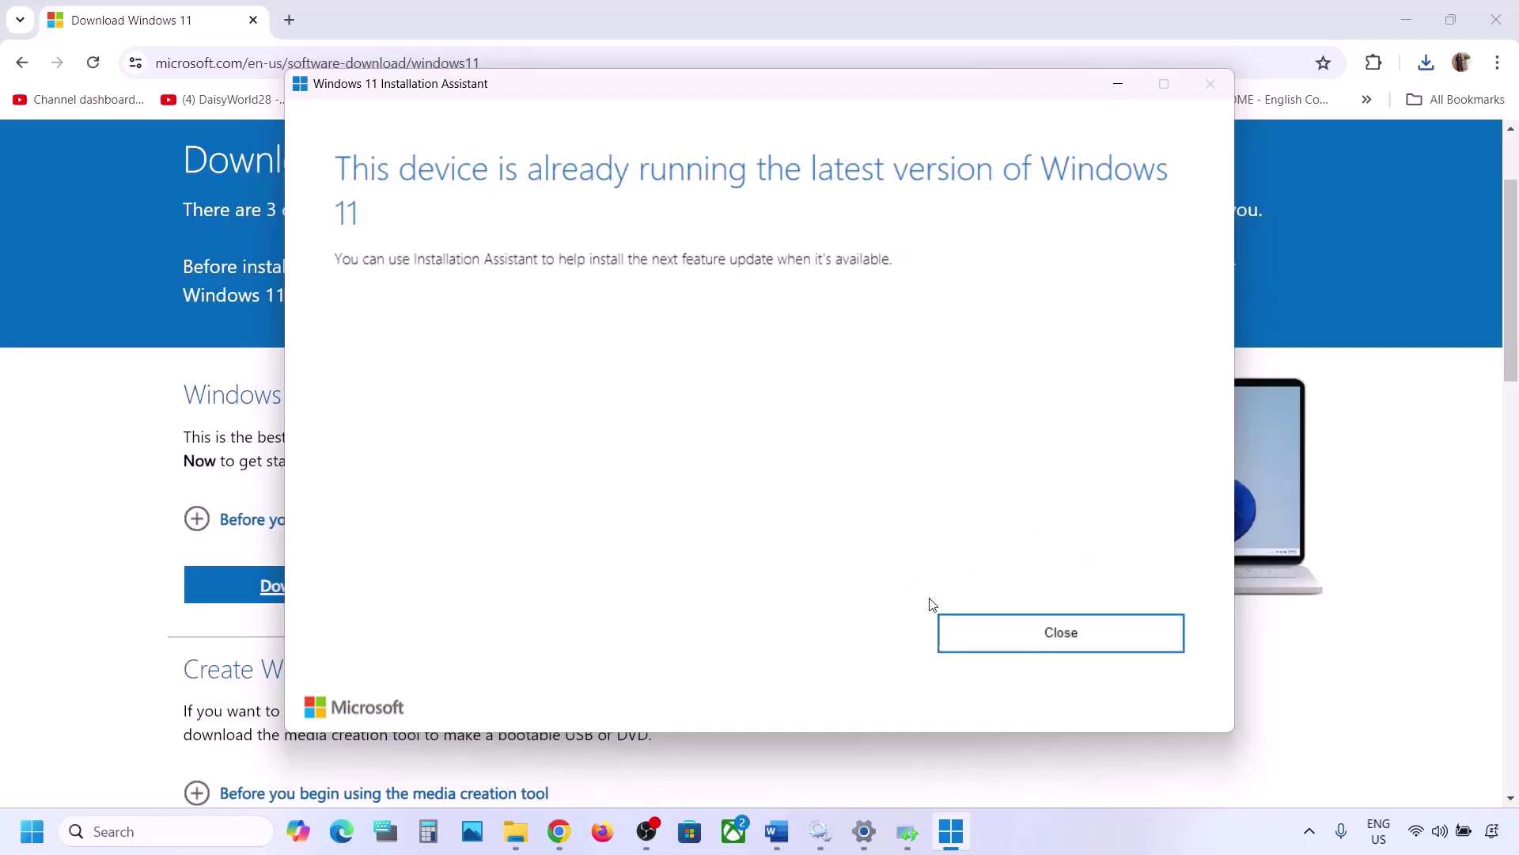
left_click(1127, 89)
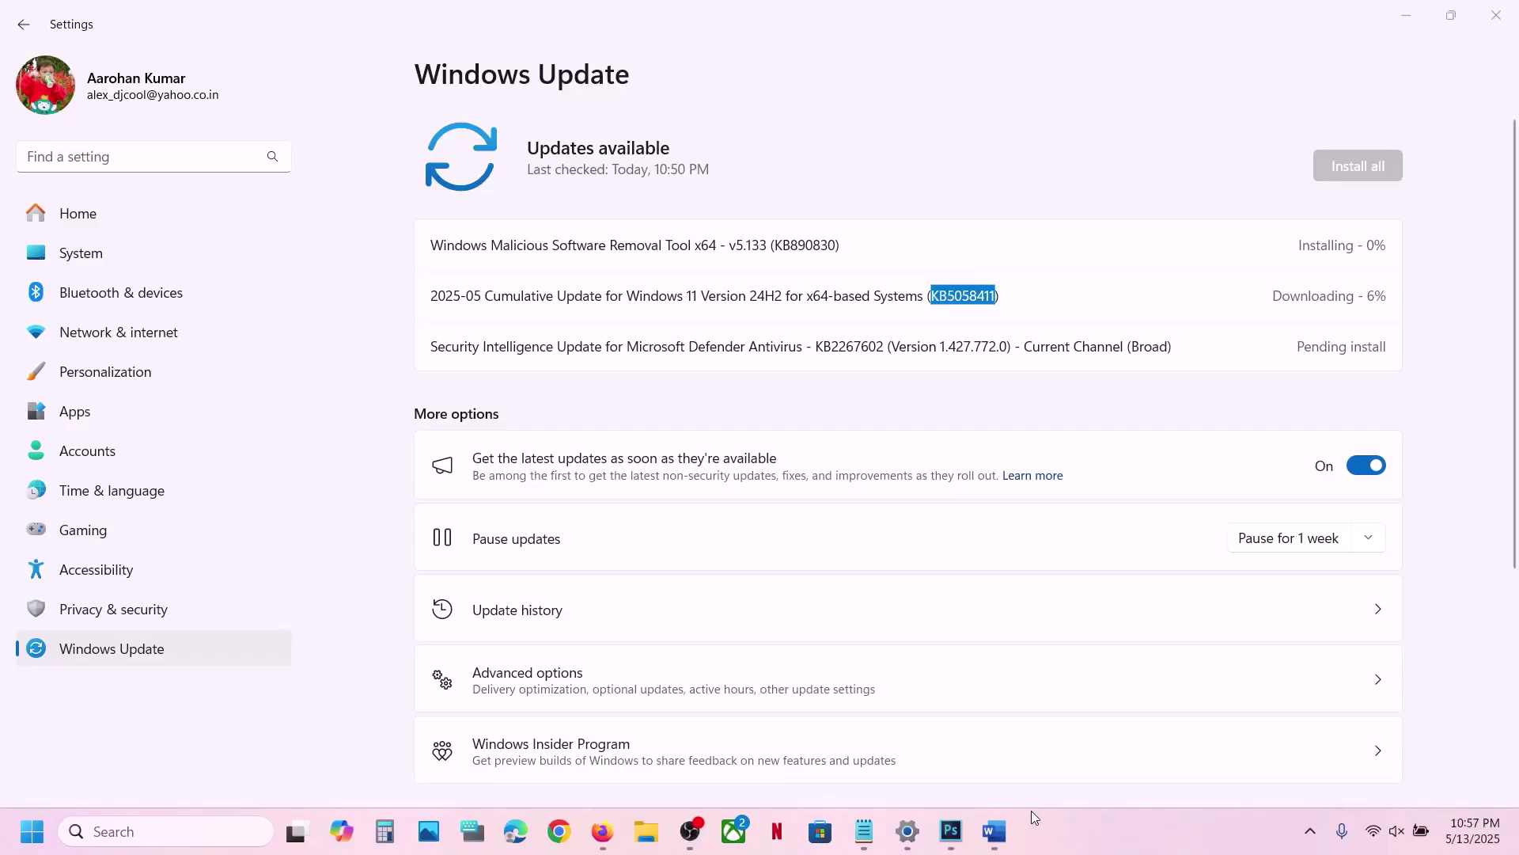
- Open the Microsoft Update Catalog site using the link from the Word guide
left_click(995, 831)
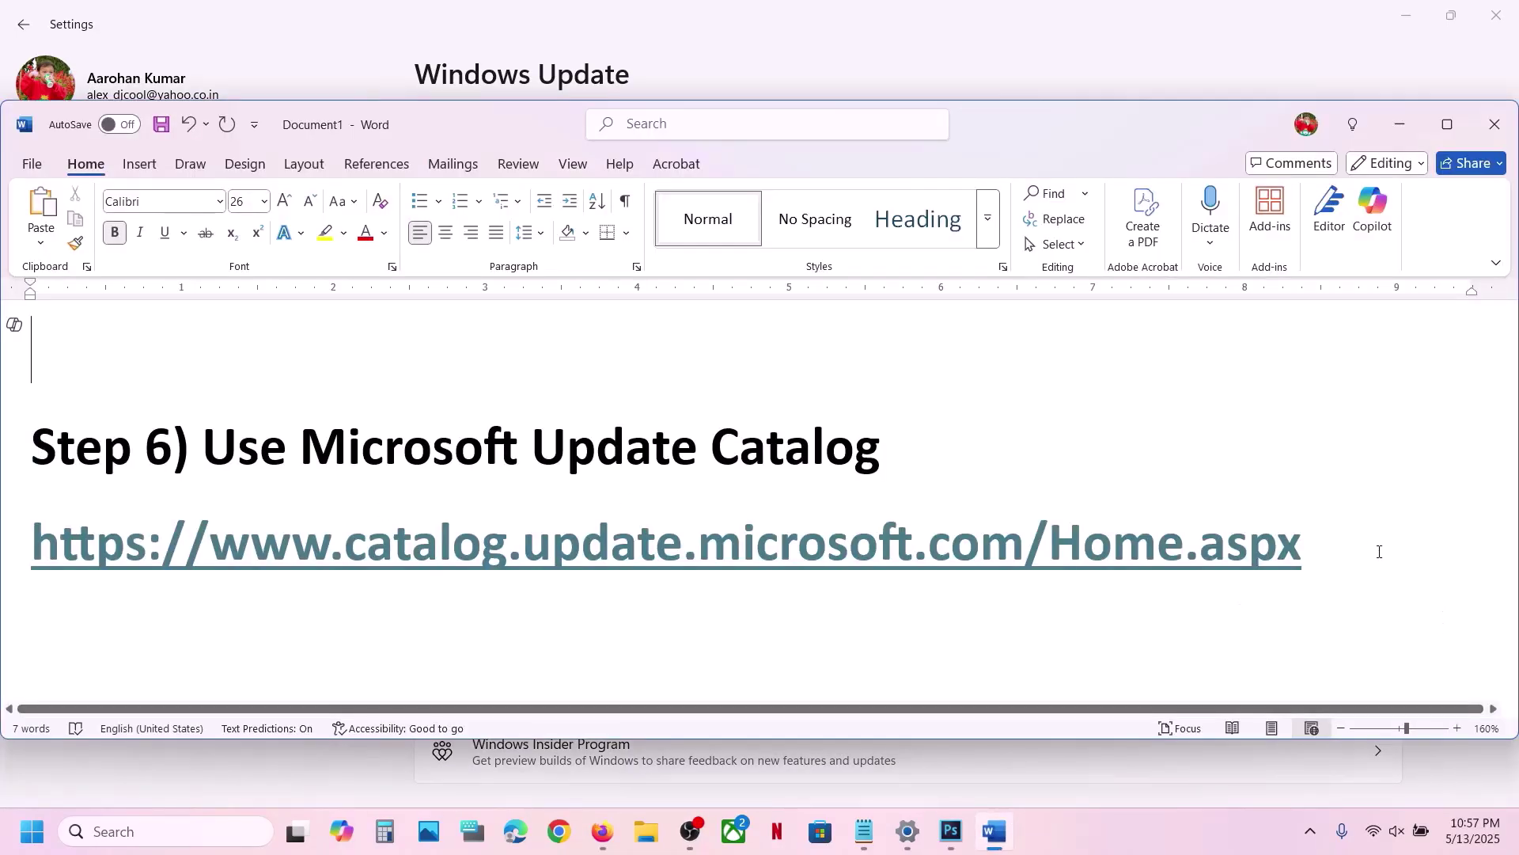
triple_click(1346, 543)
key("ctrl+c")
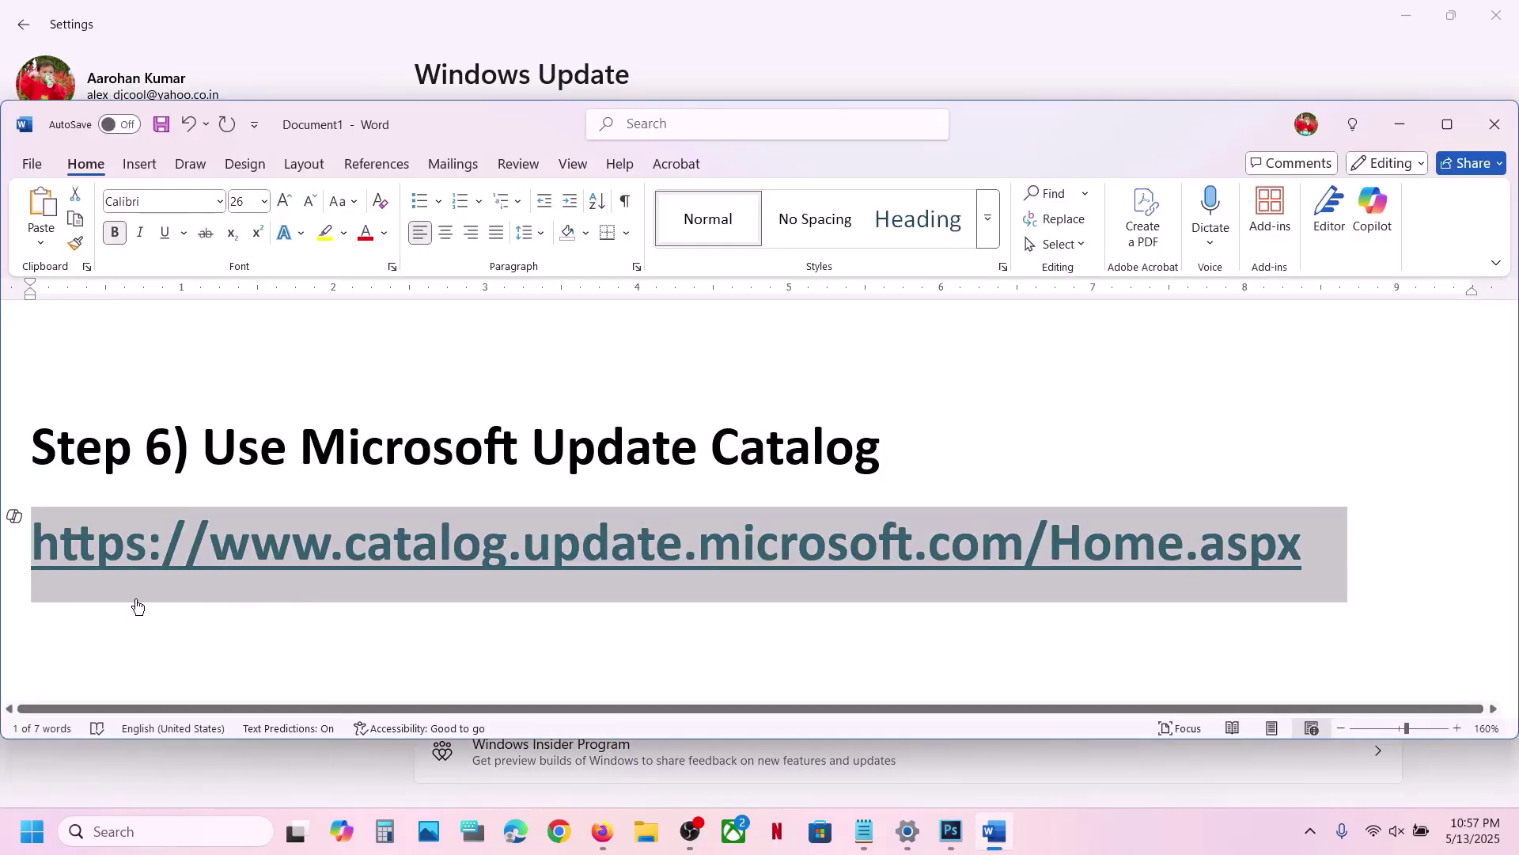
left_click(559, 831)
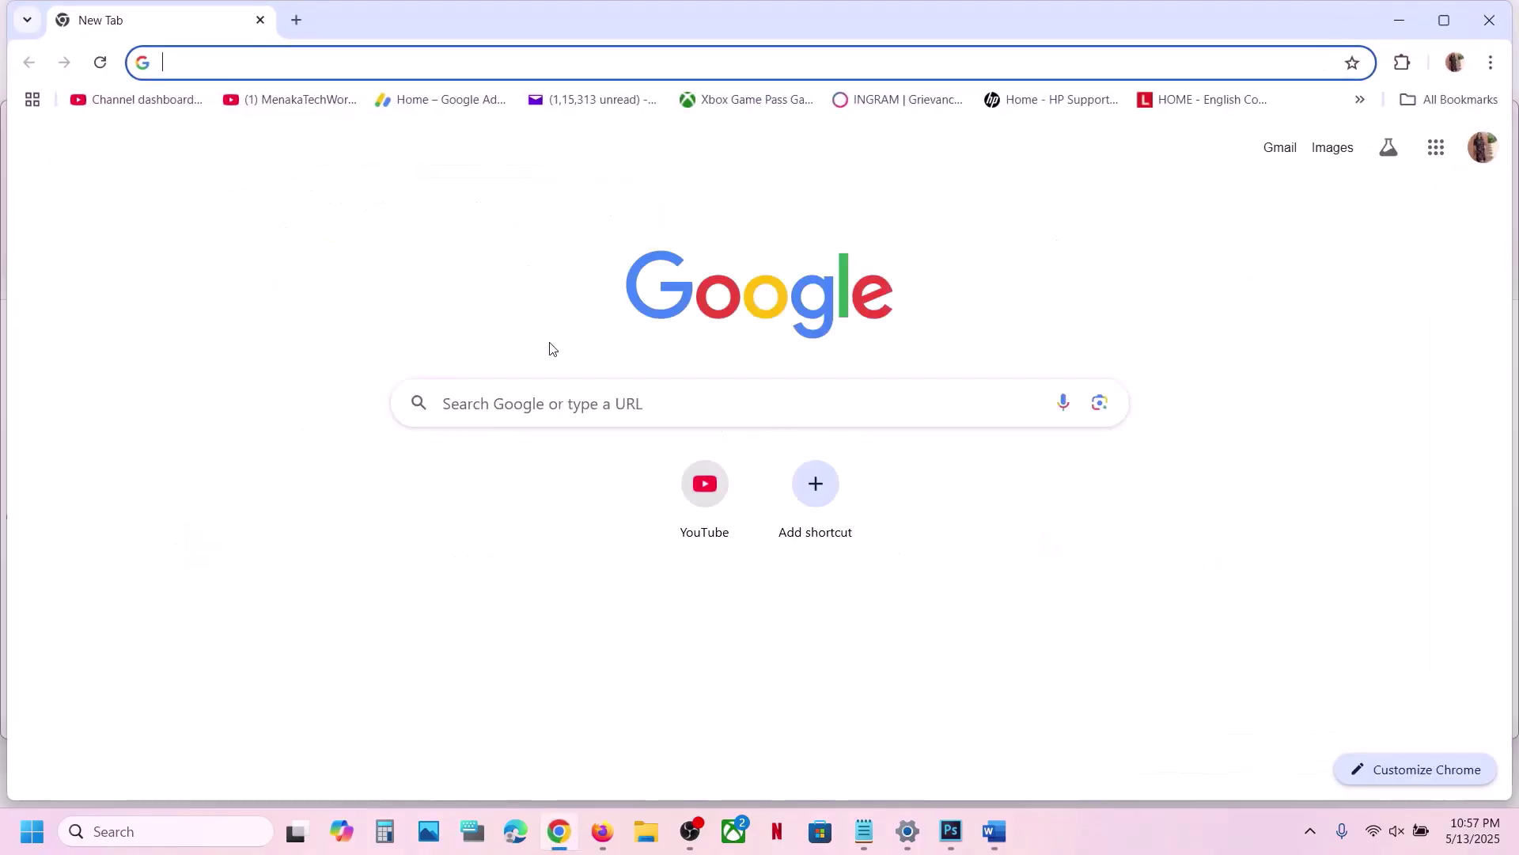
key("ctrl+v")
key("Return")
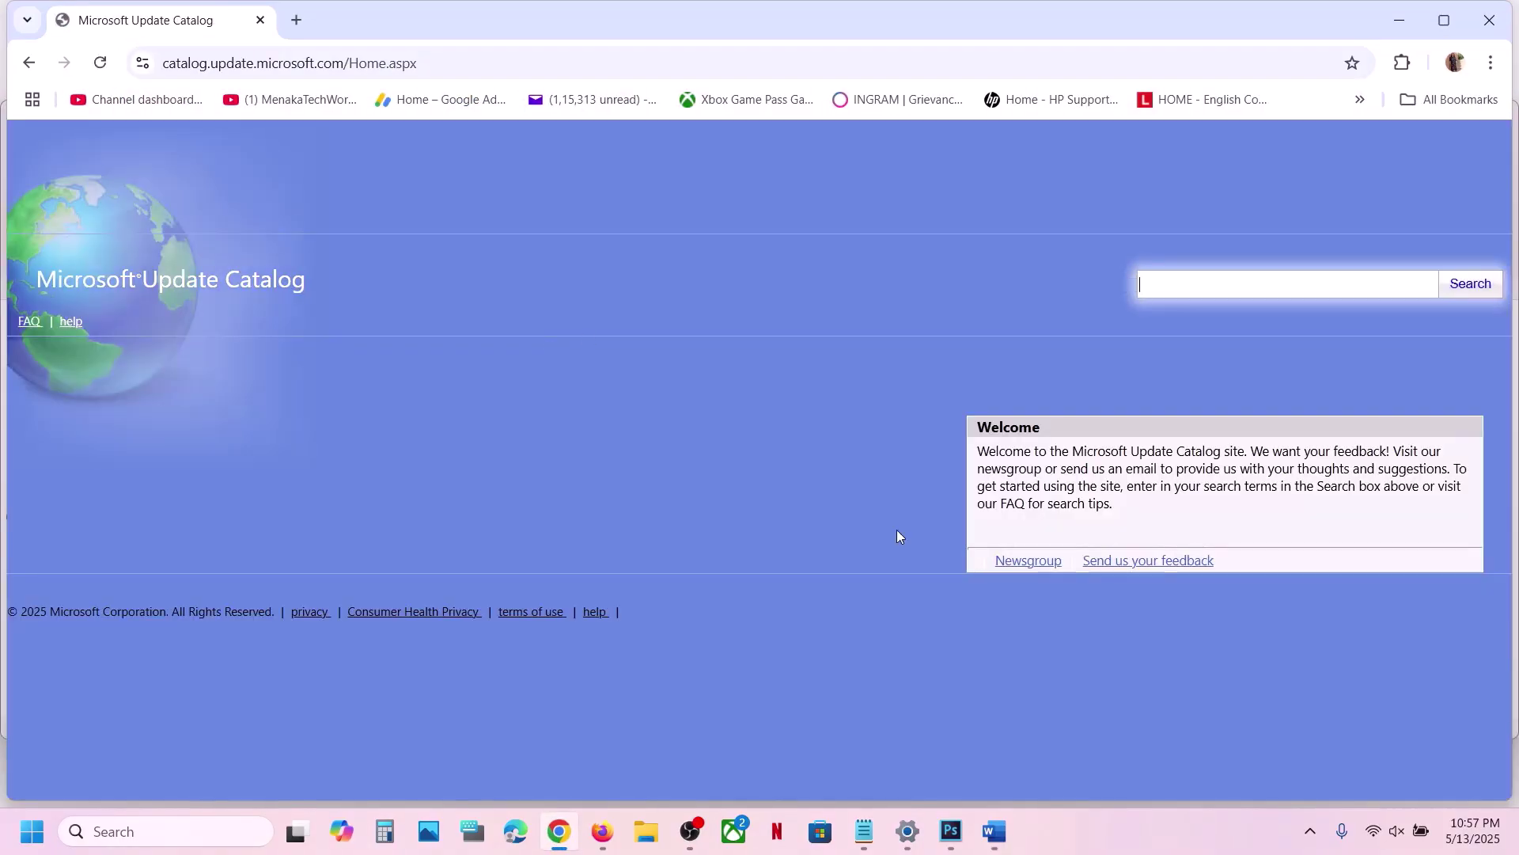
- Search the catalog for update KB5058411
left_click(908, 831)
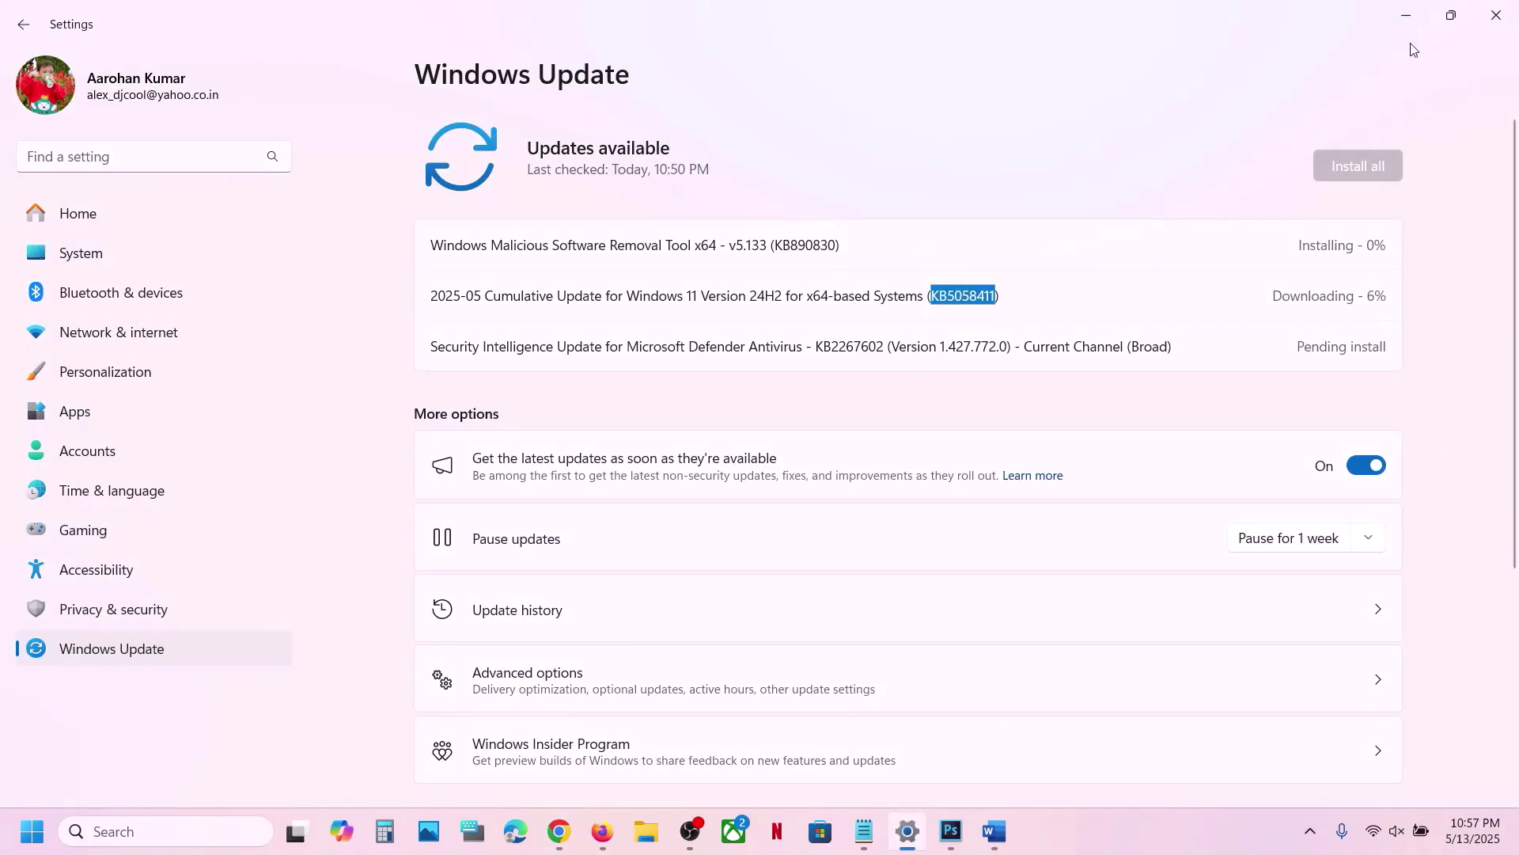
left_click(1406, 16)
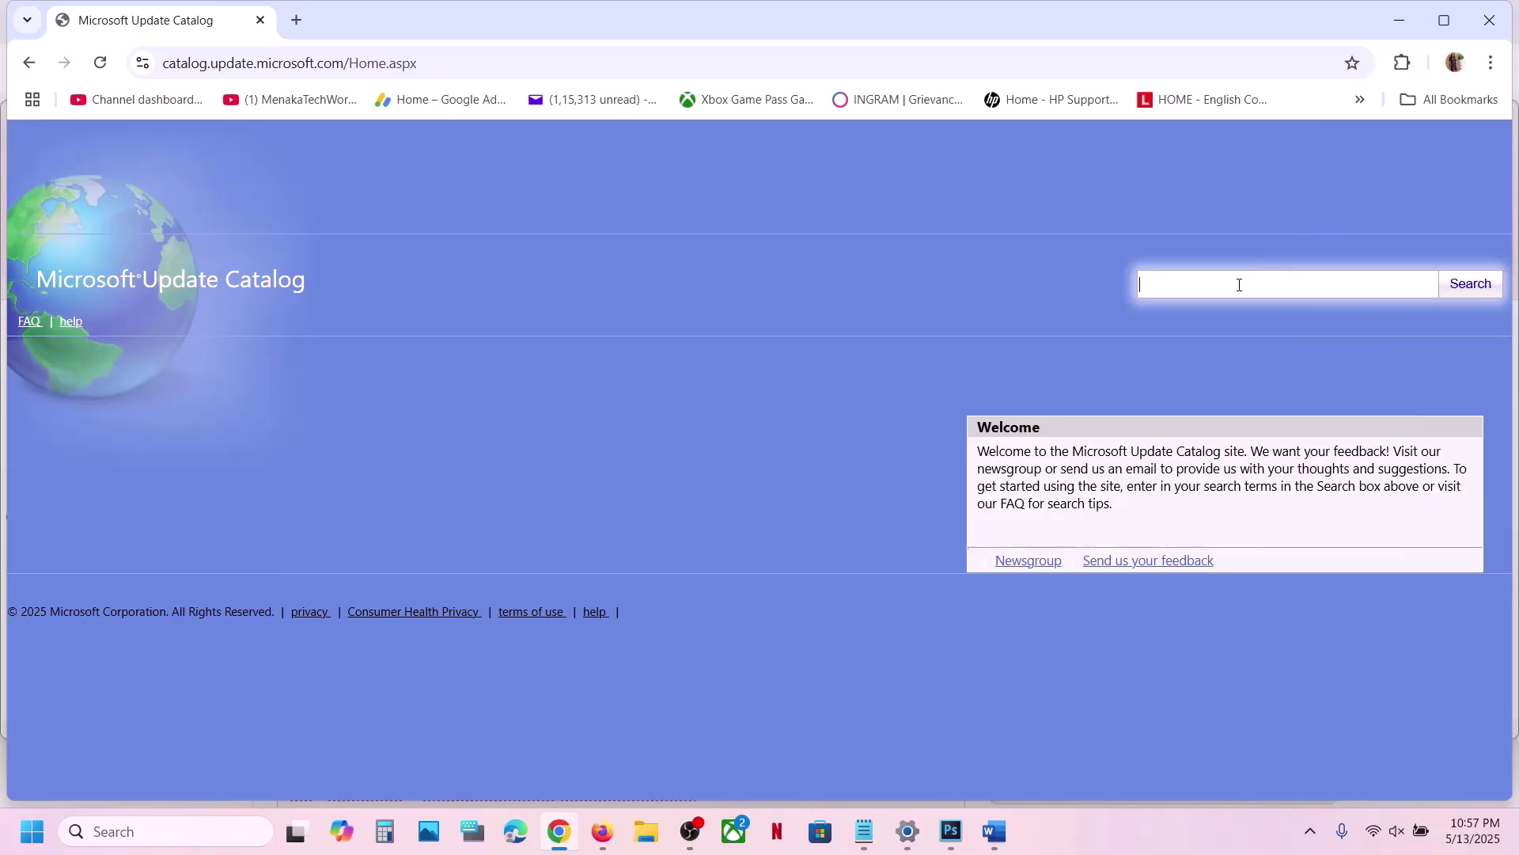
type("KB5058411")
left_click(1478, 285)
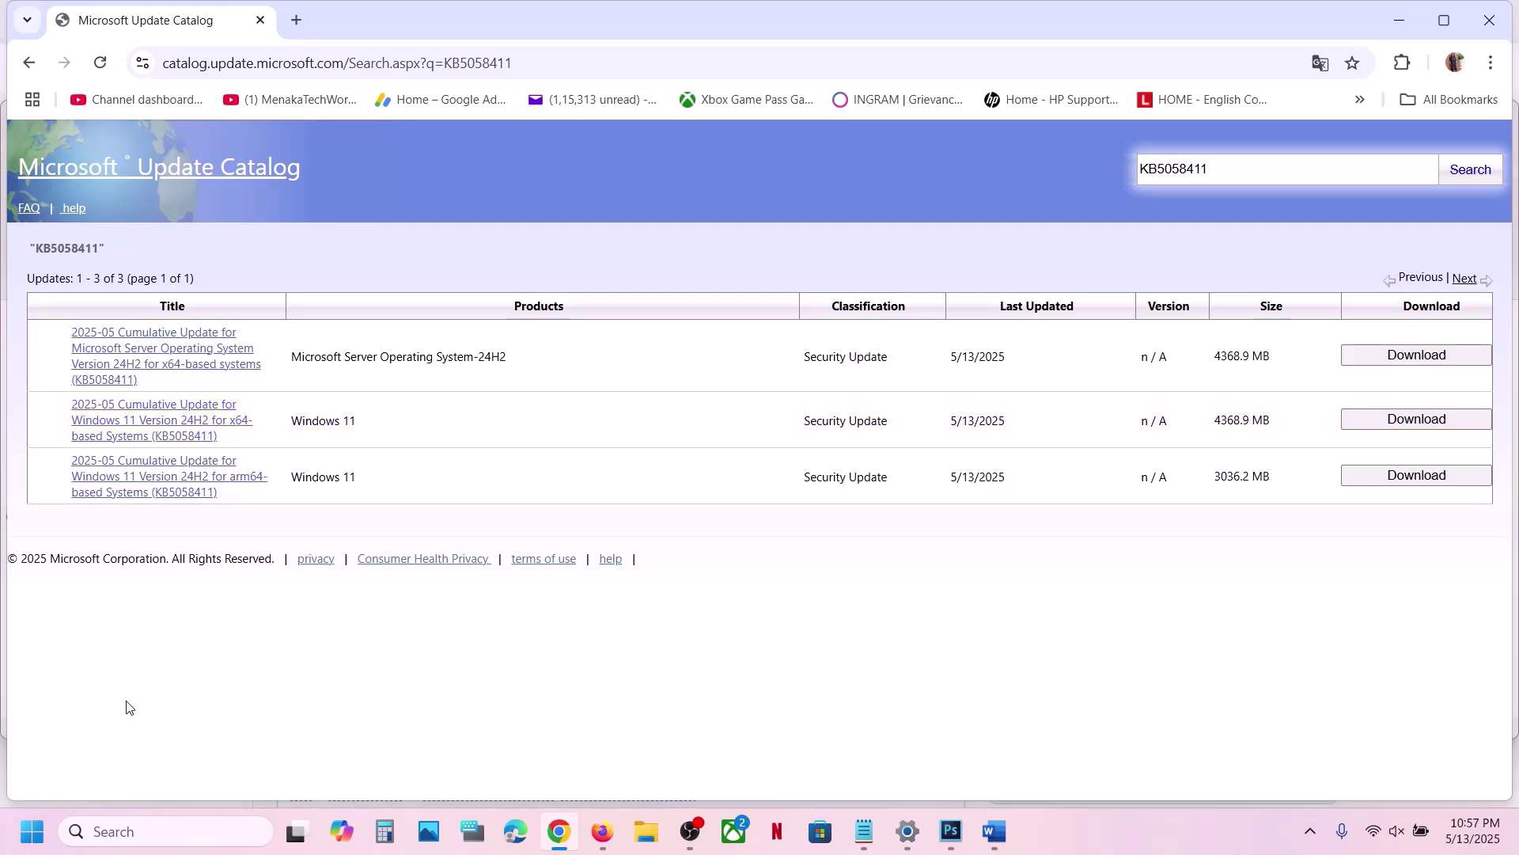
key("alt+Tab")
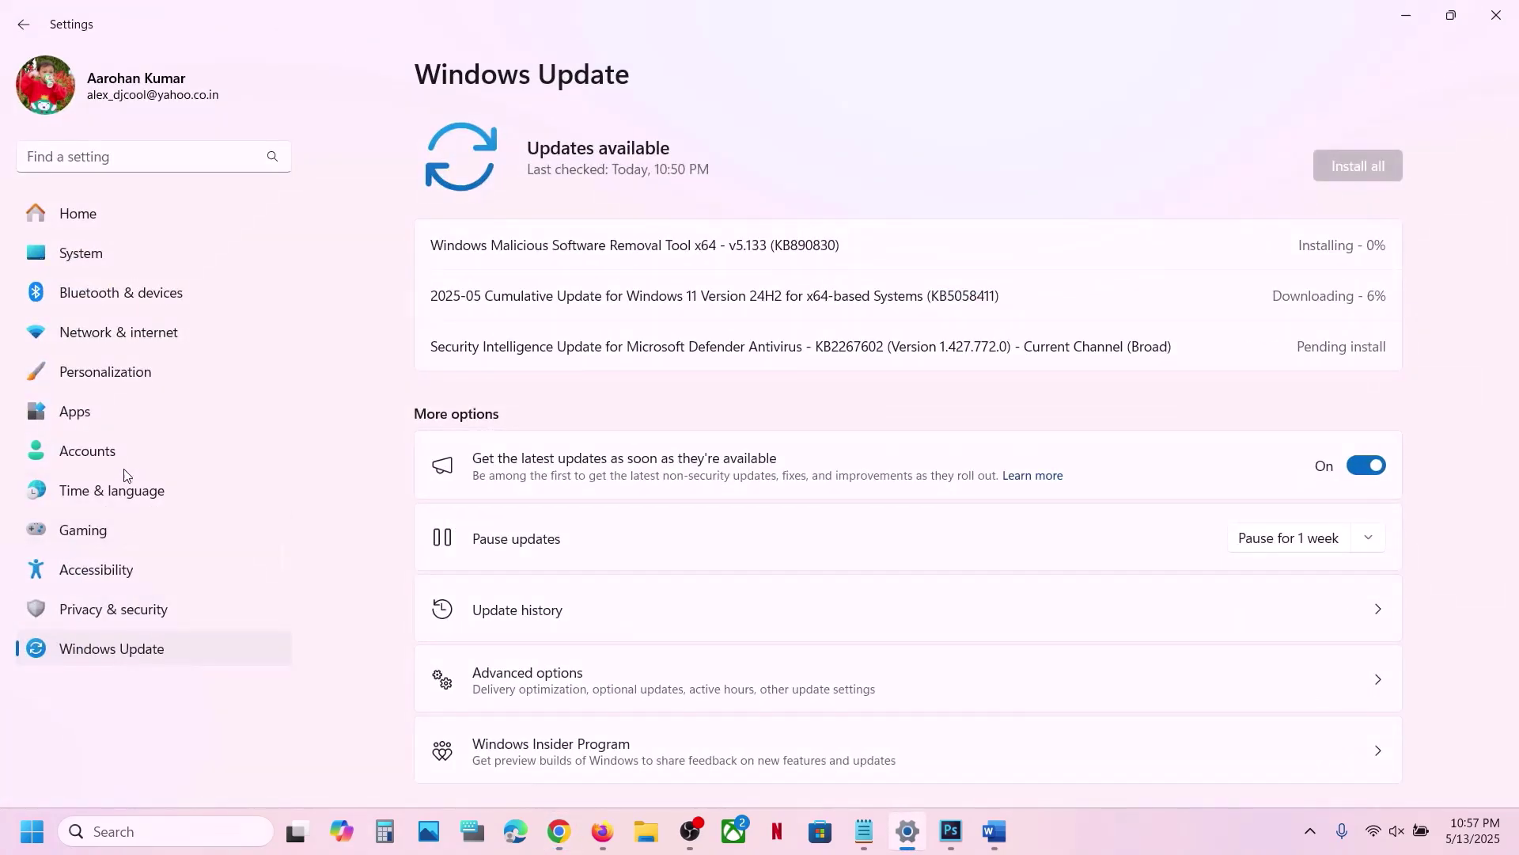
- Check the System type on Settings' About page, confirming a 64-bit x64-based system
left_click(113, 237)
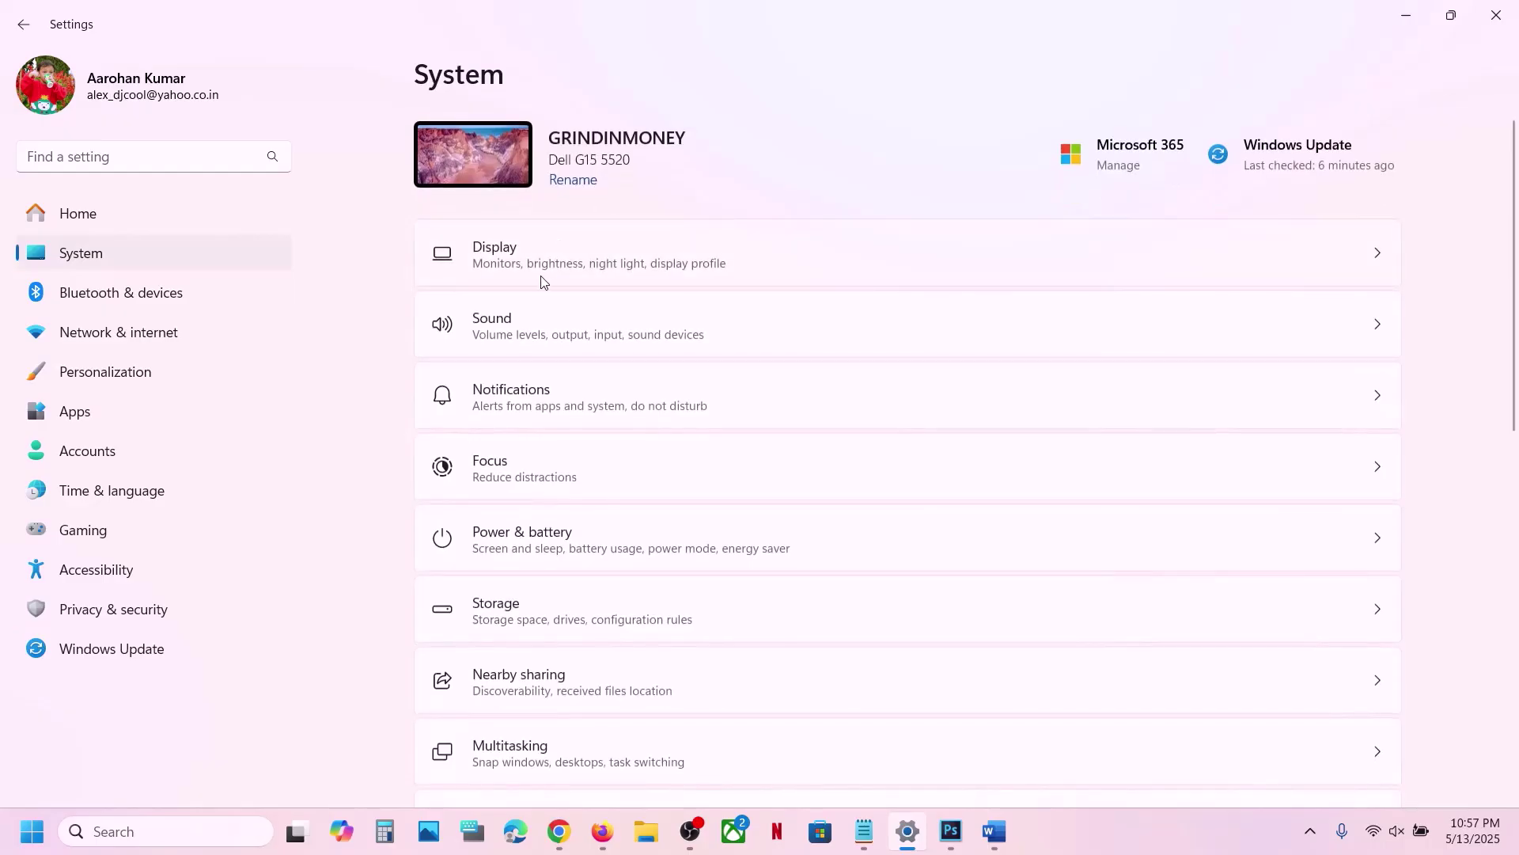
scroll(538, 309, "down", 10)
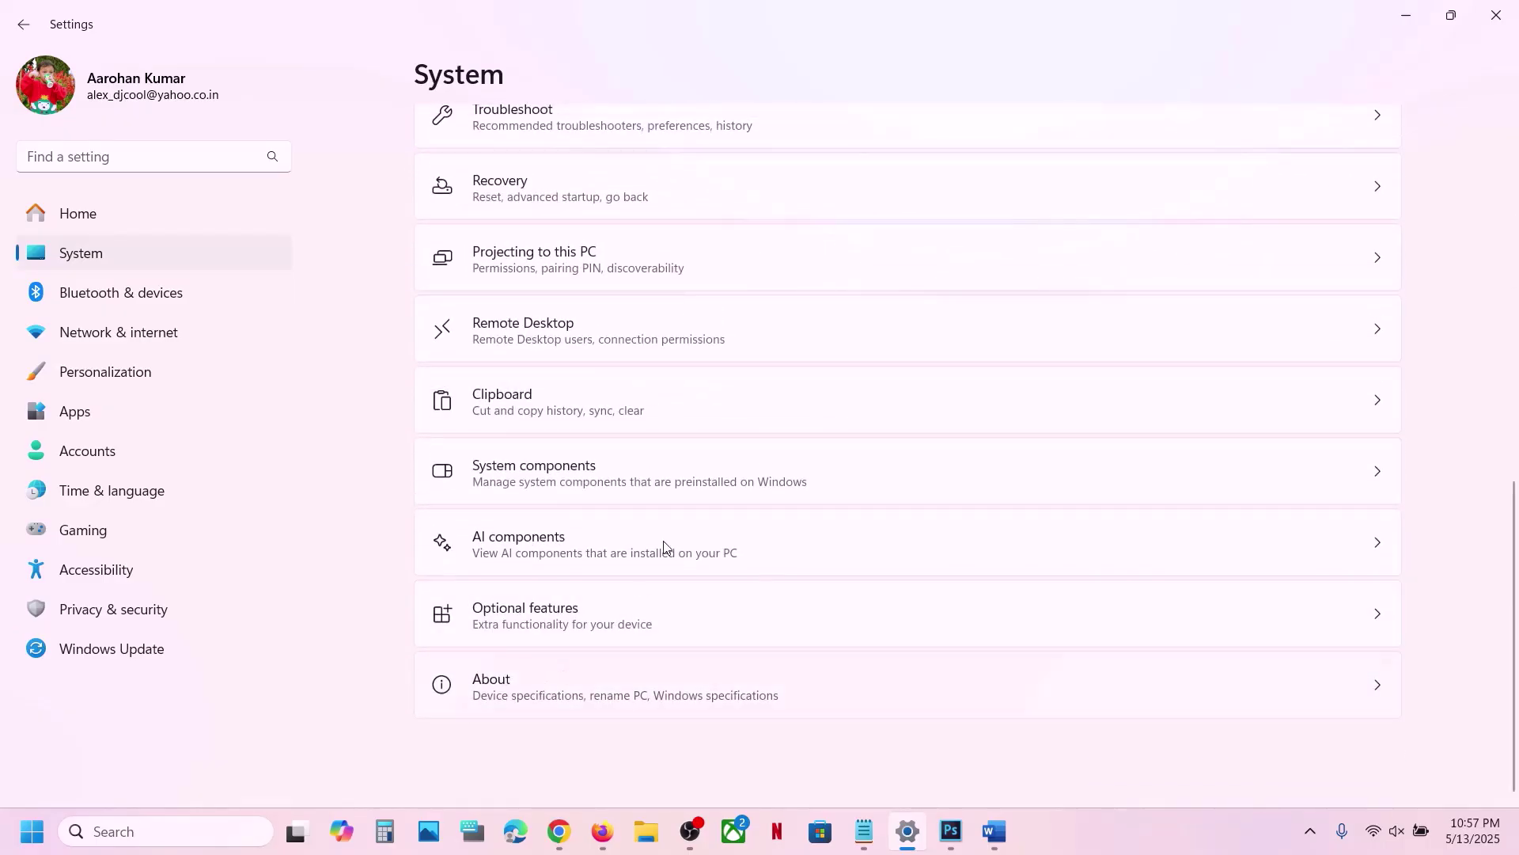
left_click(570, 687)
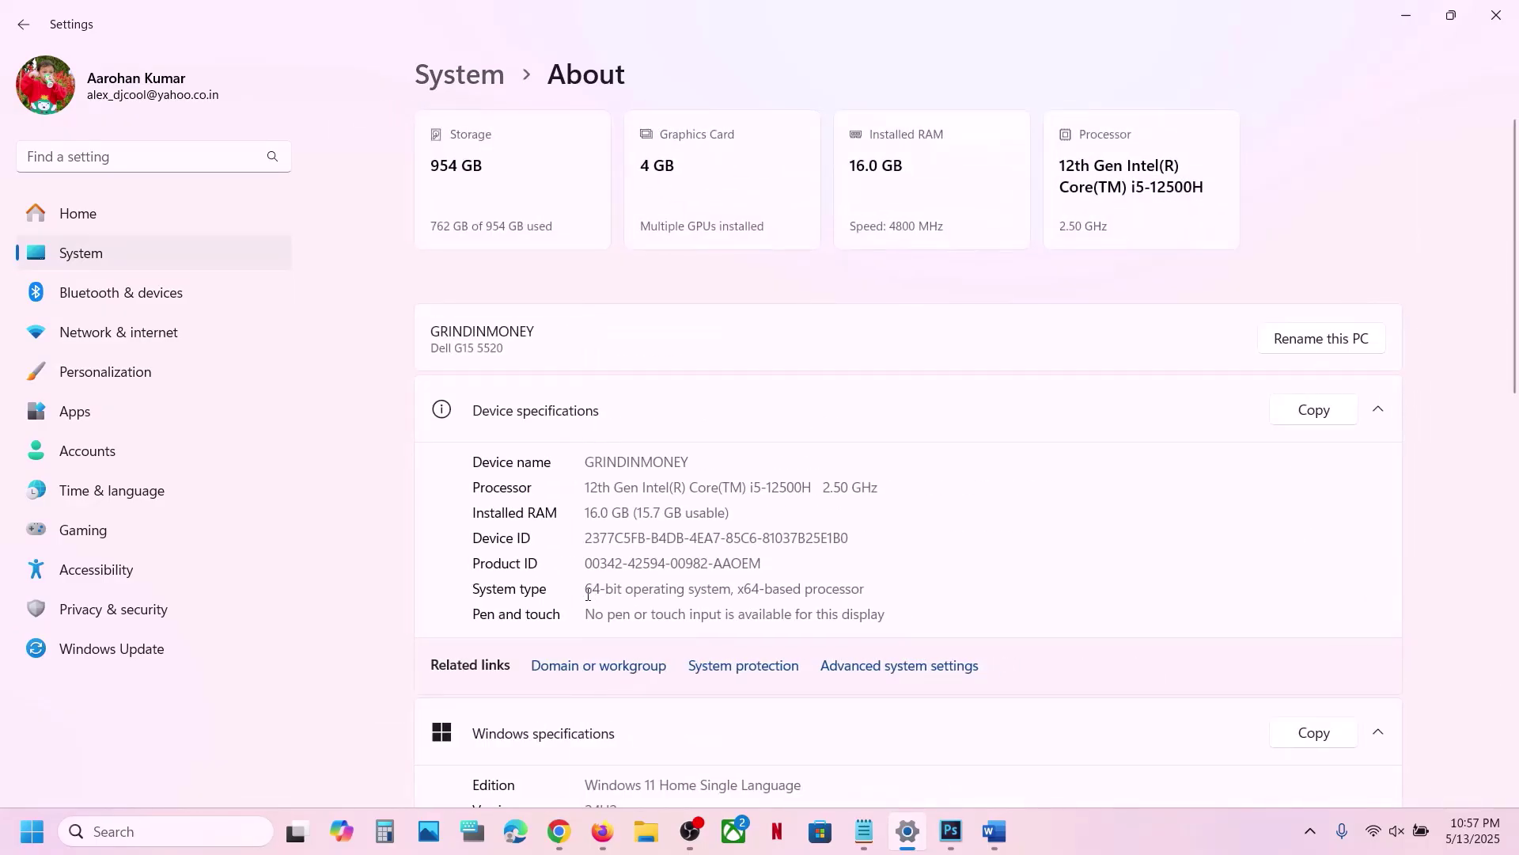
left_click_drag(587, 594, 923, 580)
left_click(1495, 15)
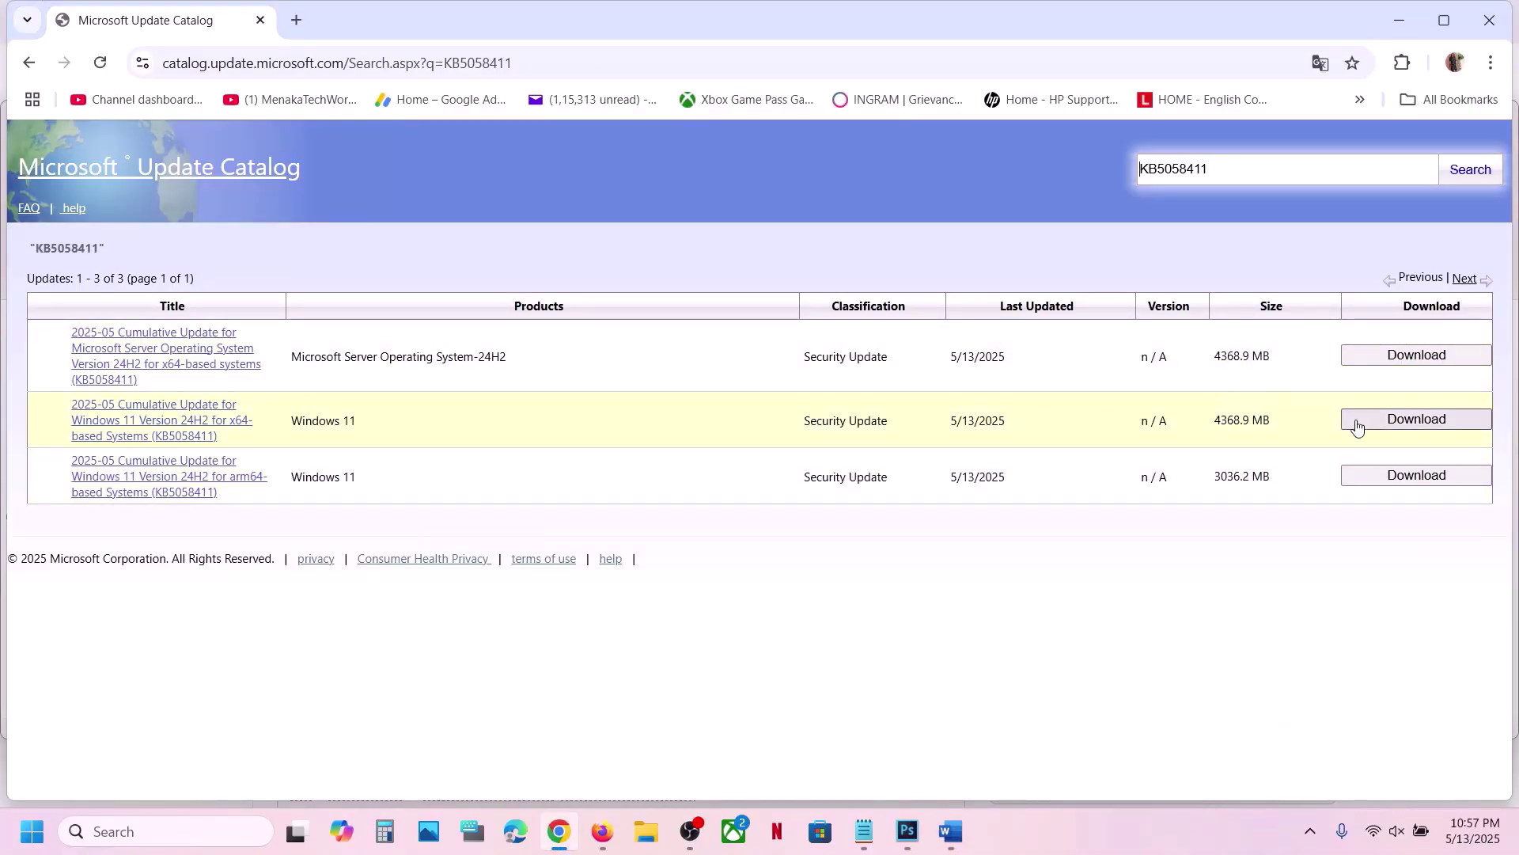
- Download the Windows 11 24H2 x64 .msu package for KB5058411 and check its progress
left_click(1402, 428)
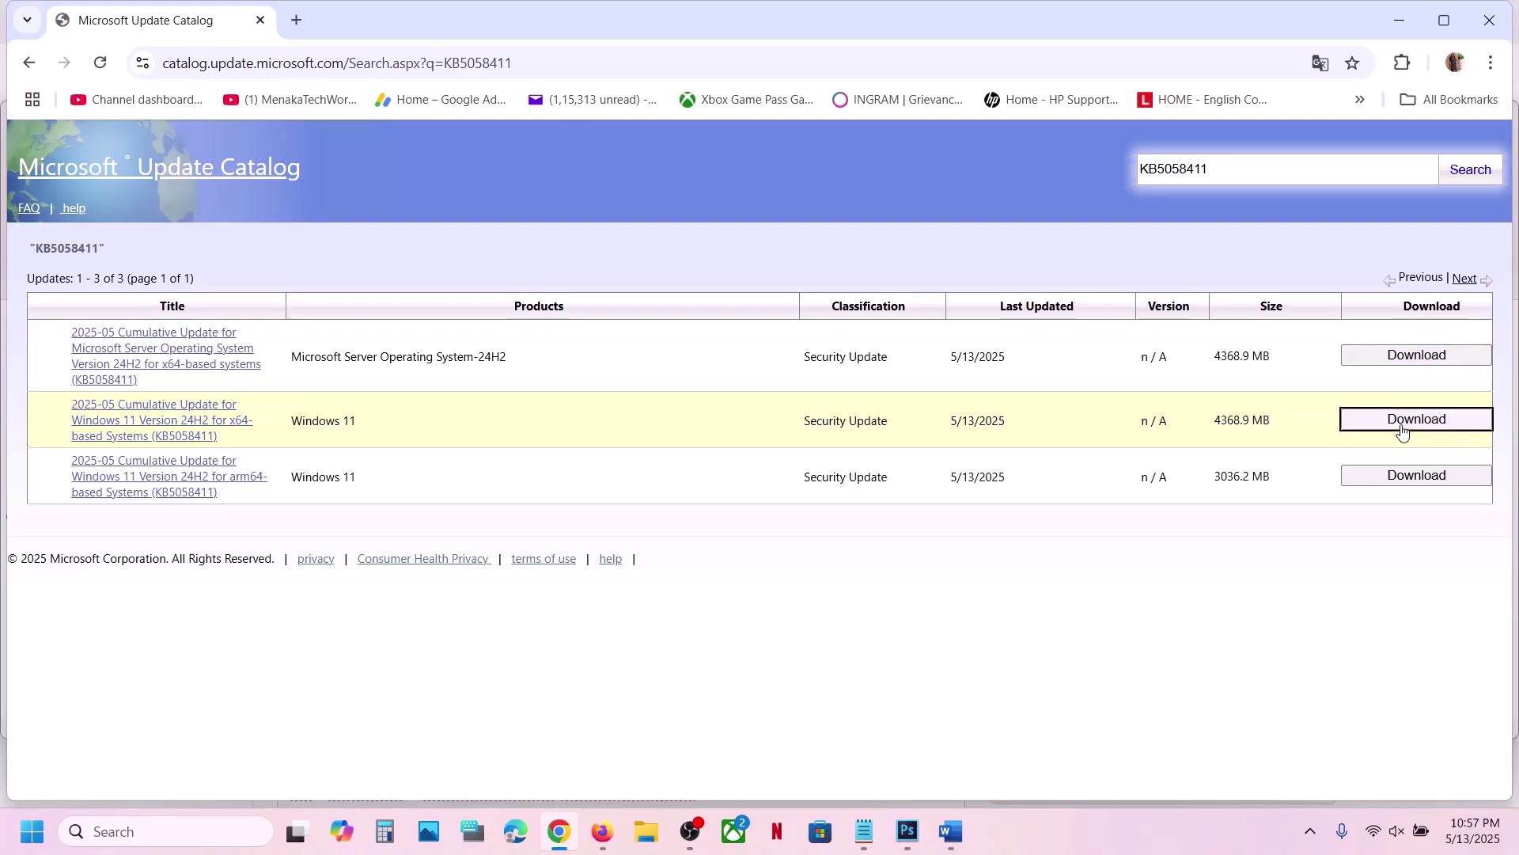
left_click_drag(417, 27, 818, 137)
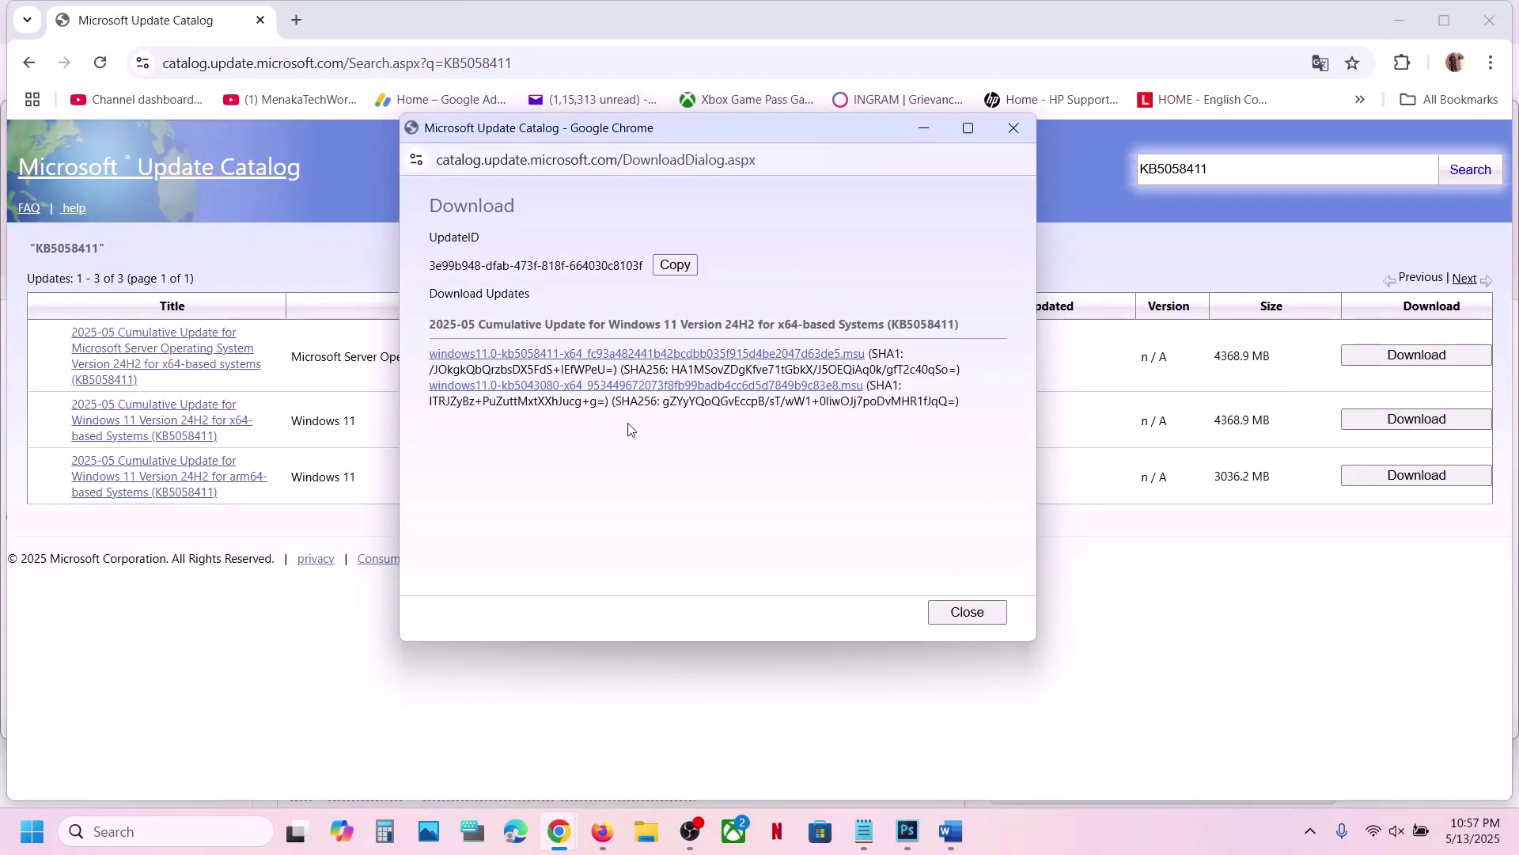
left_click(565, 361)
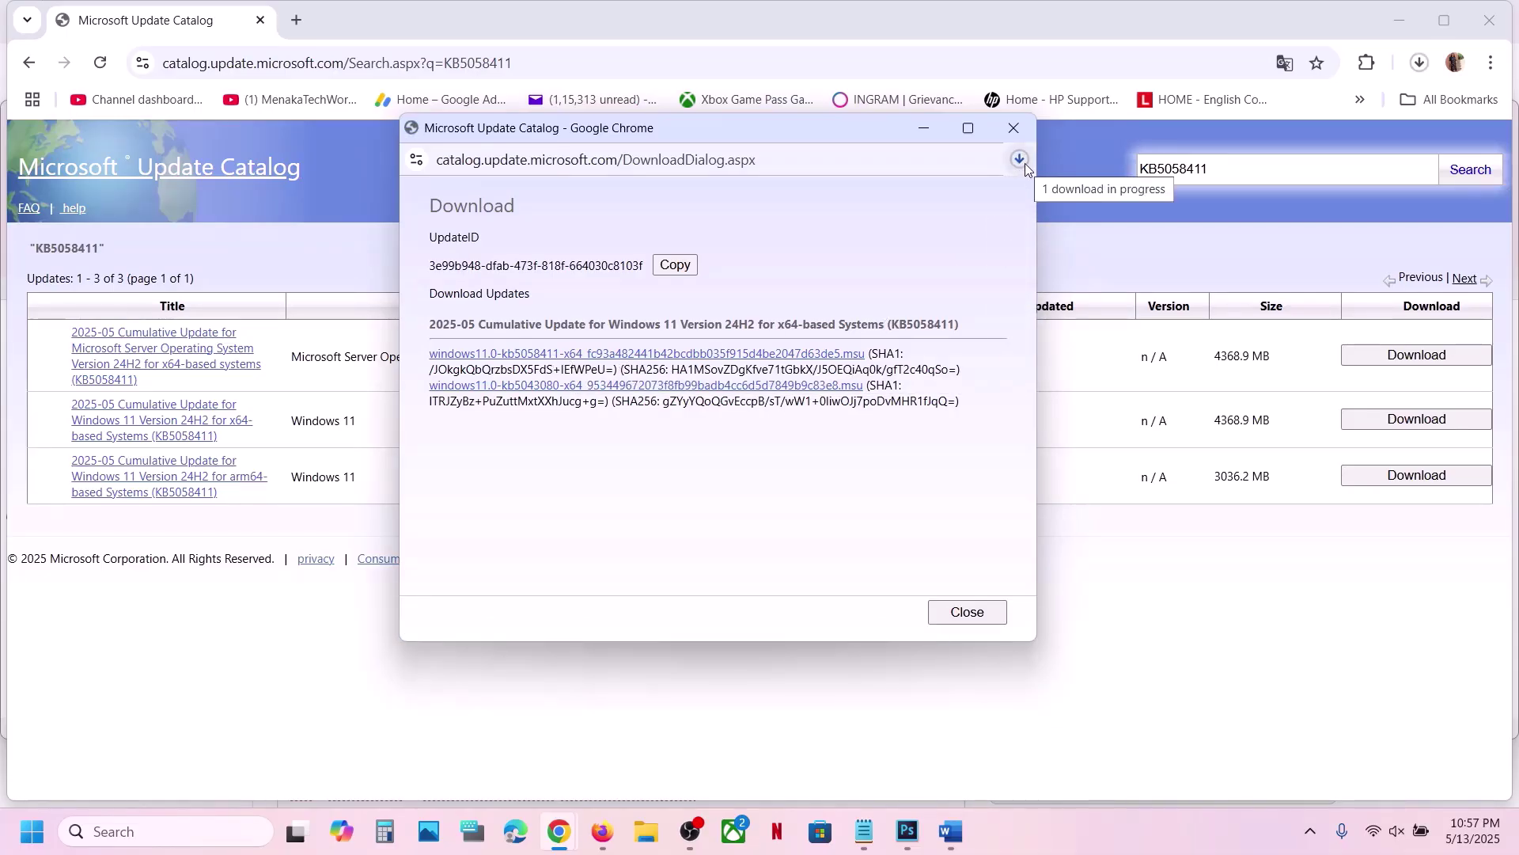
left_click(1017, 161)
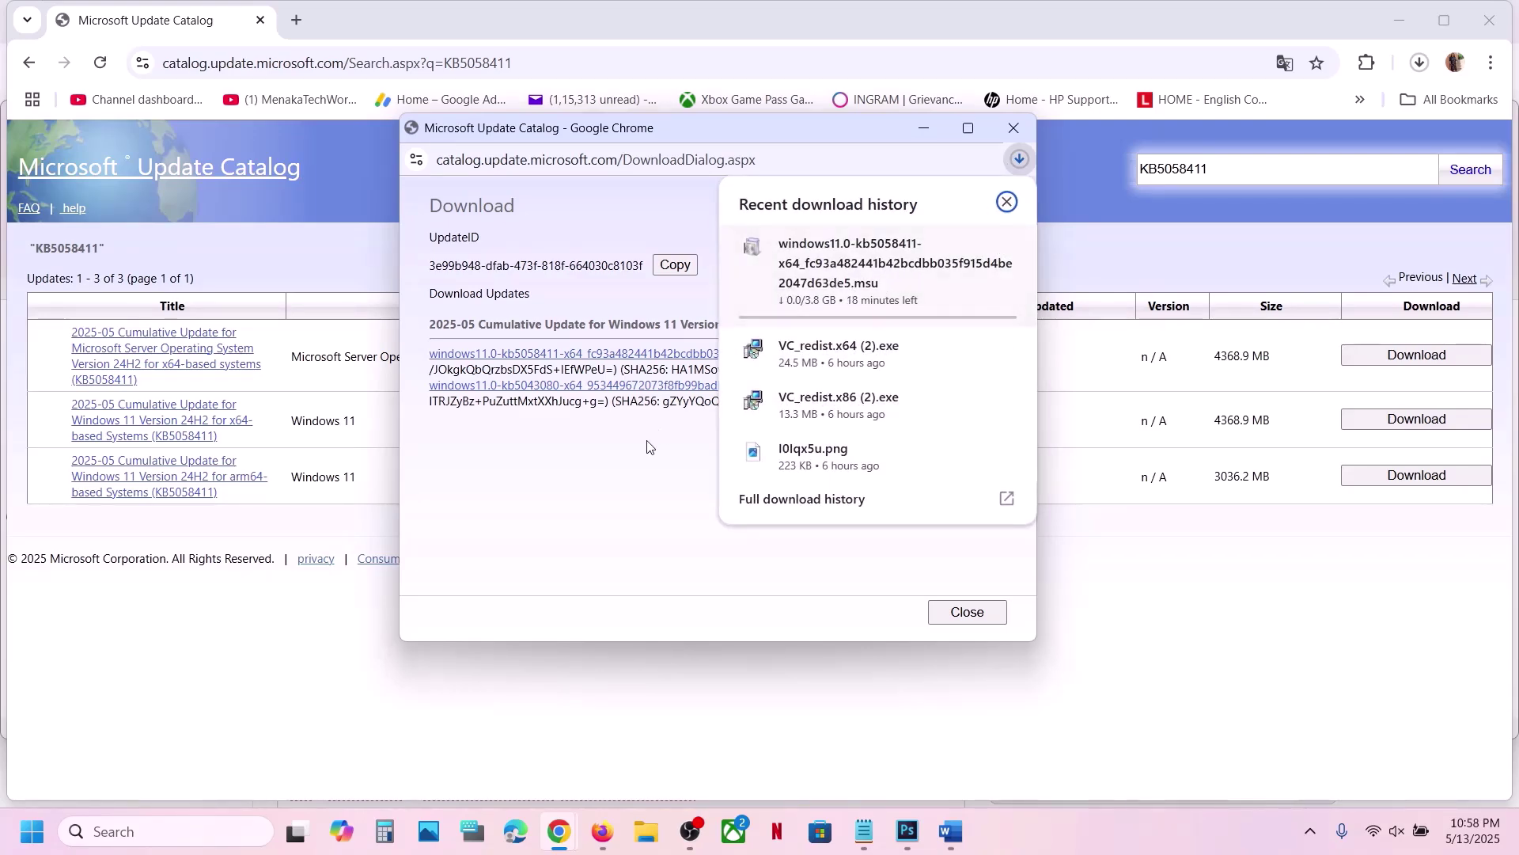
left_click(634, 461)
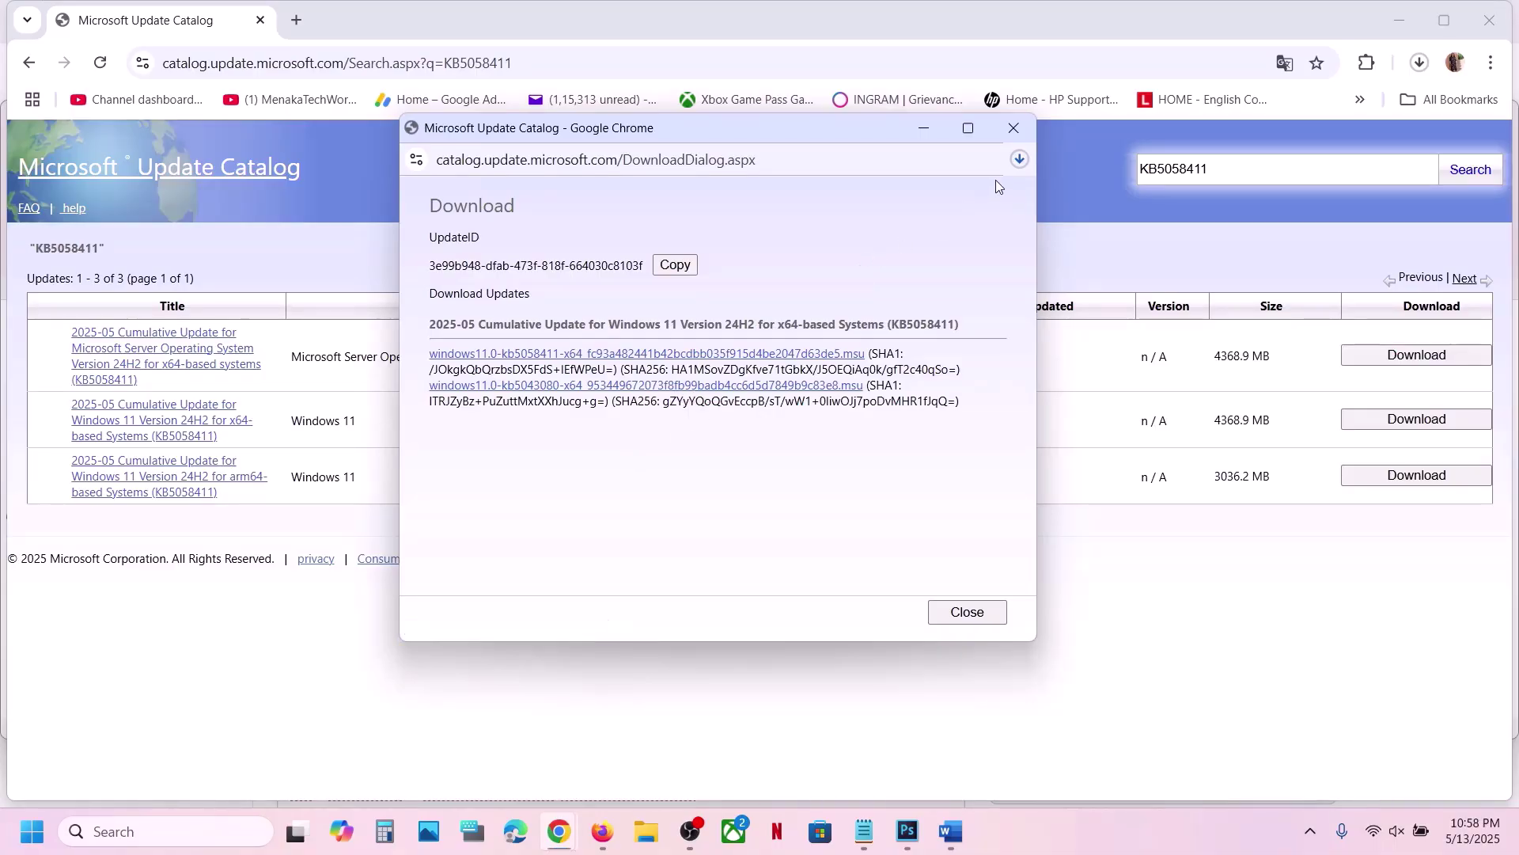
left_click(1061, 750)
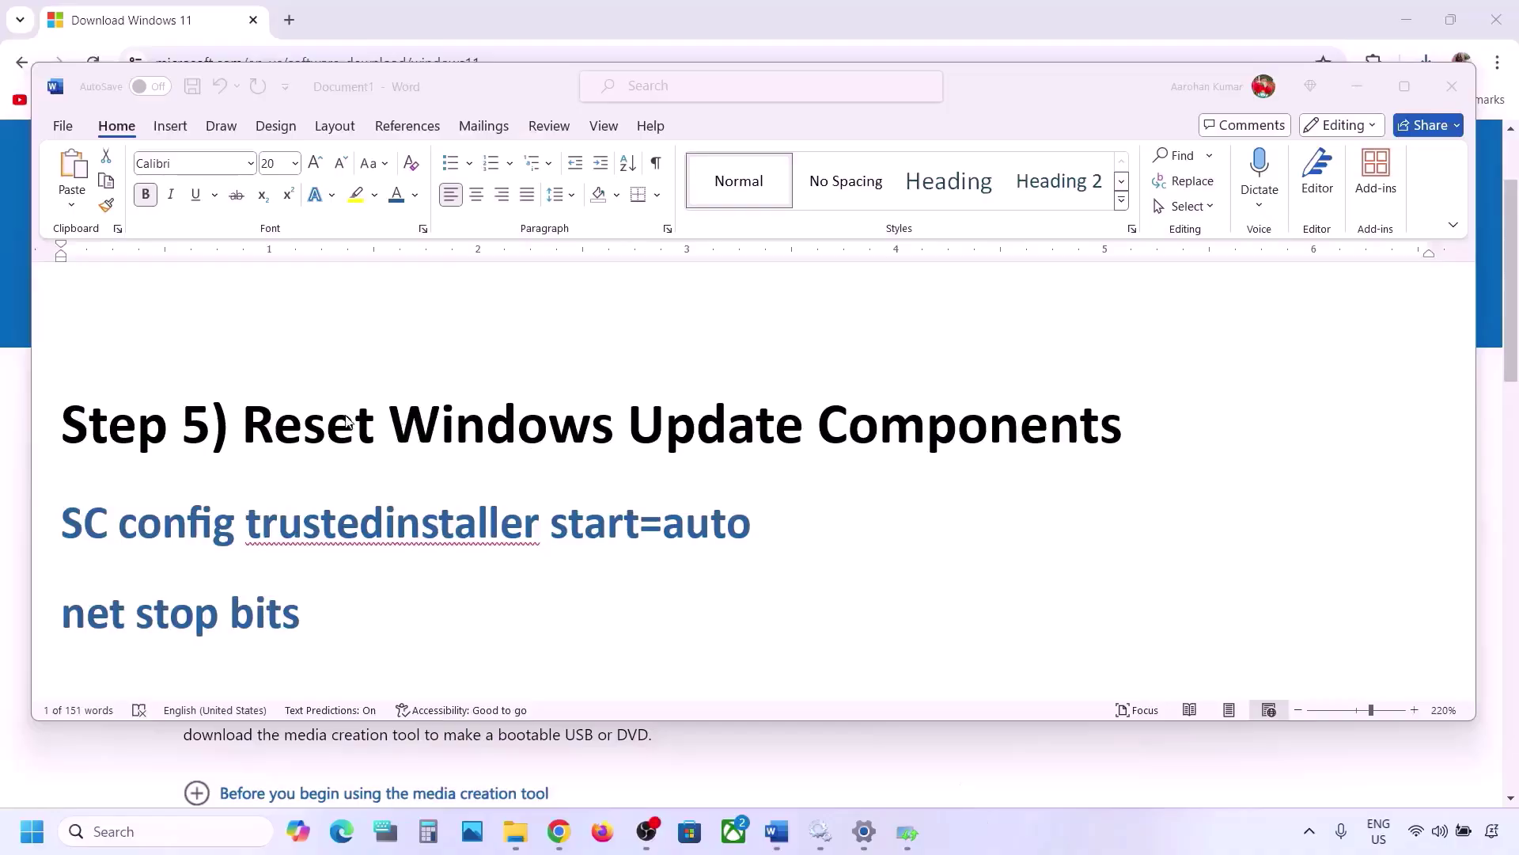
- Copy the reset commands from SC config trustedinstaller start=auto through net start appidsvc
left_click(250, 419)
left_click_drag(244, 421, 1123, 431)
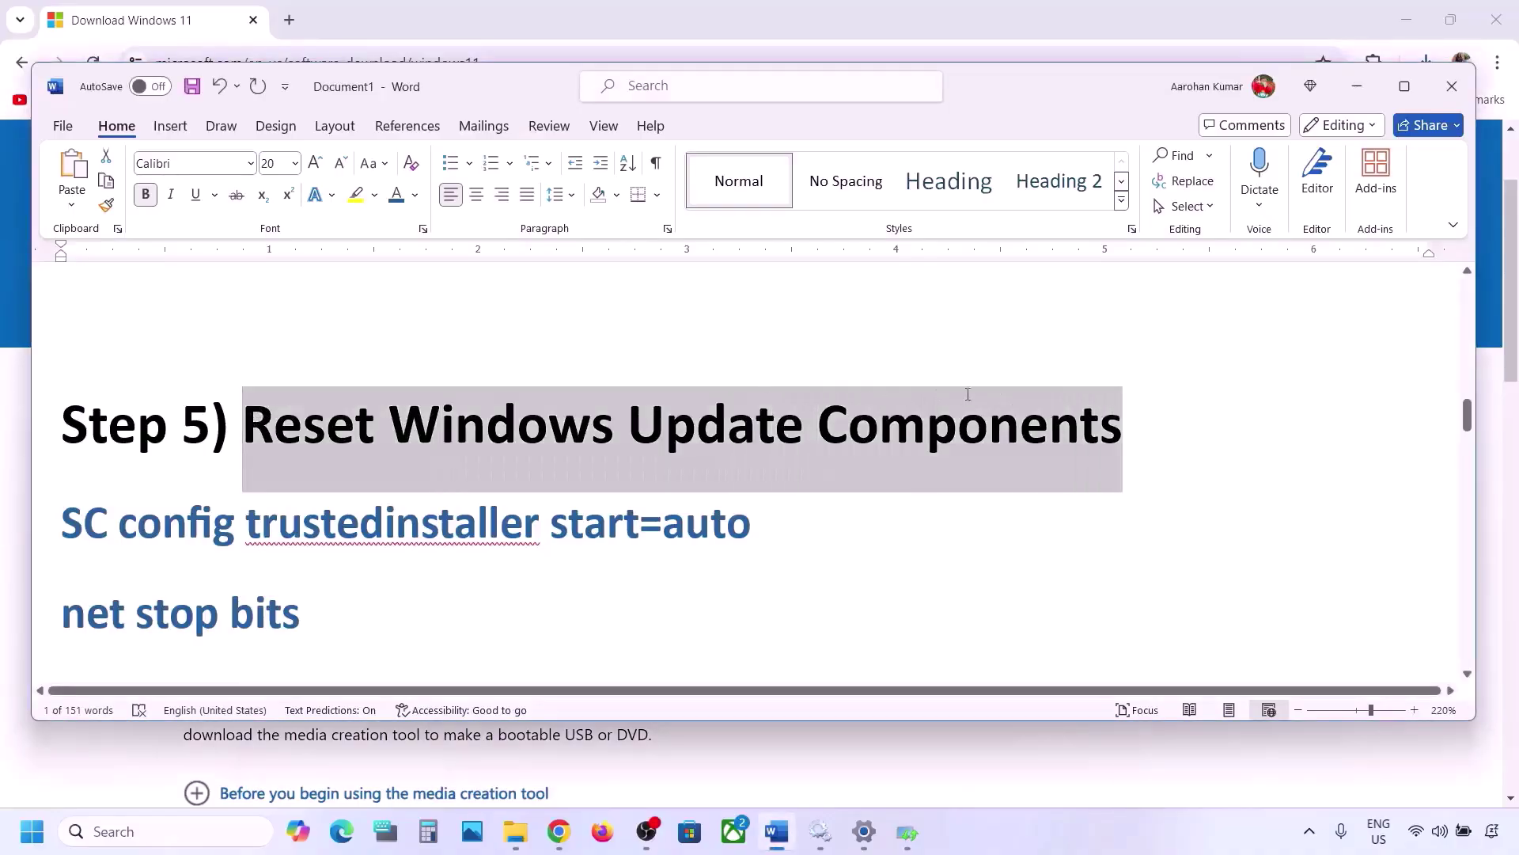
left_click(64, 519)
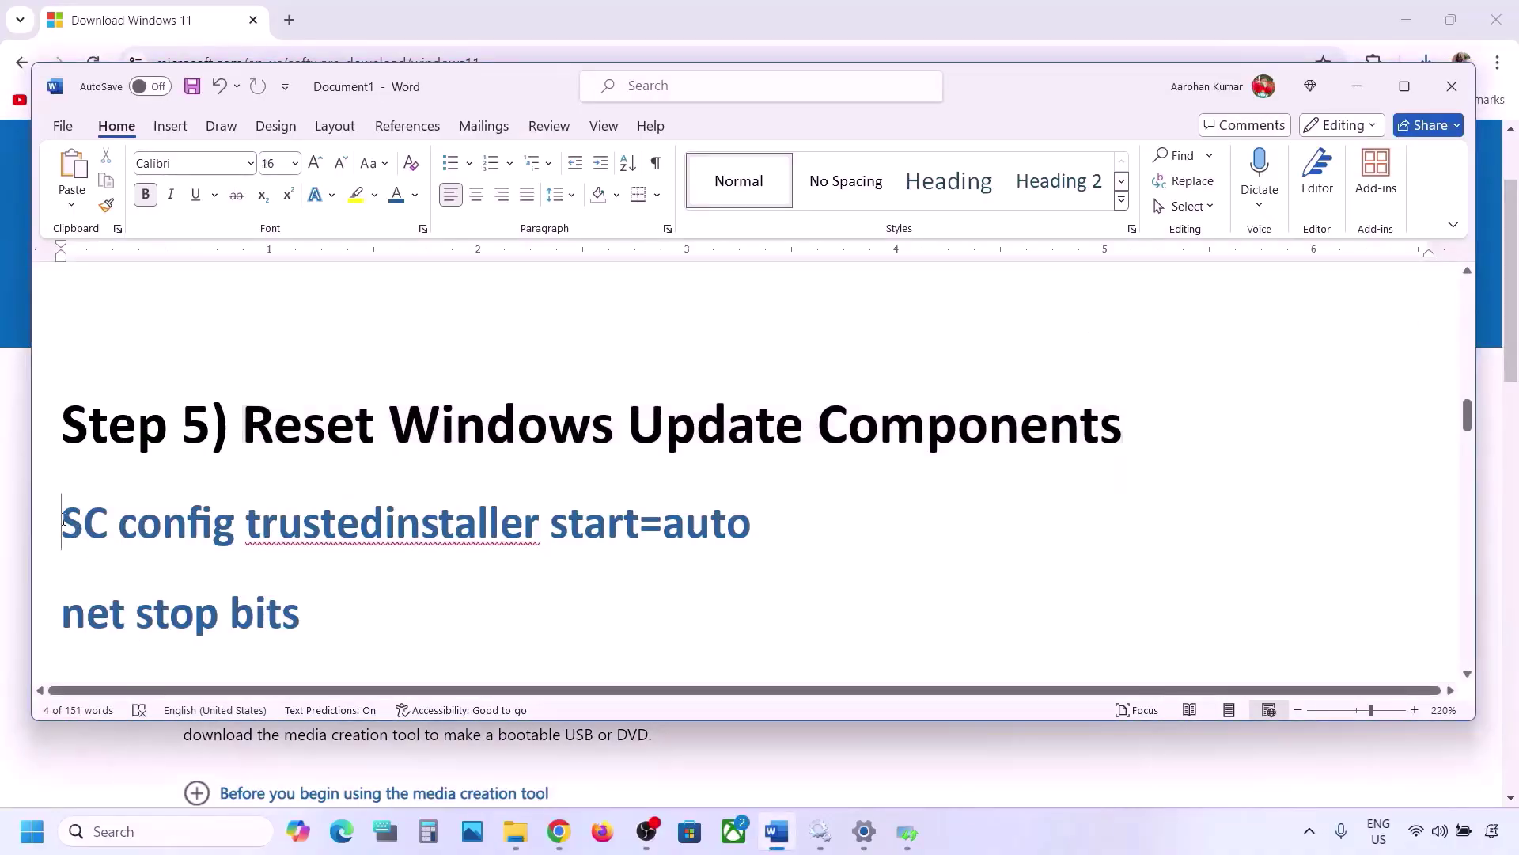
key("shift+Down")
key("shift+Down")
key("shift+Down")
key("shift+Down")
key("shift+Down")
key("shift+Down")
key("shift+Down")
key("shift+Down")
key("shift+Down")
key("shift+Down")
key("shift+Down")
key("shift+Down")
key("shift+Down")
key("shift+Down")
key("shift+Down")
key("shift+Down")
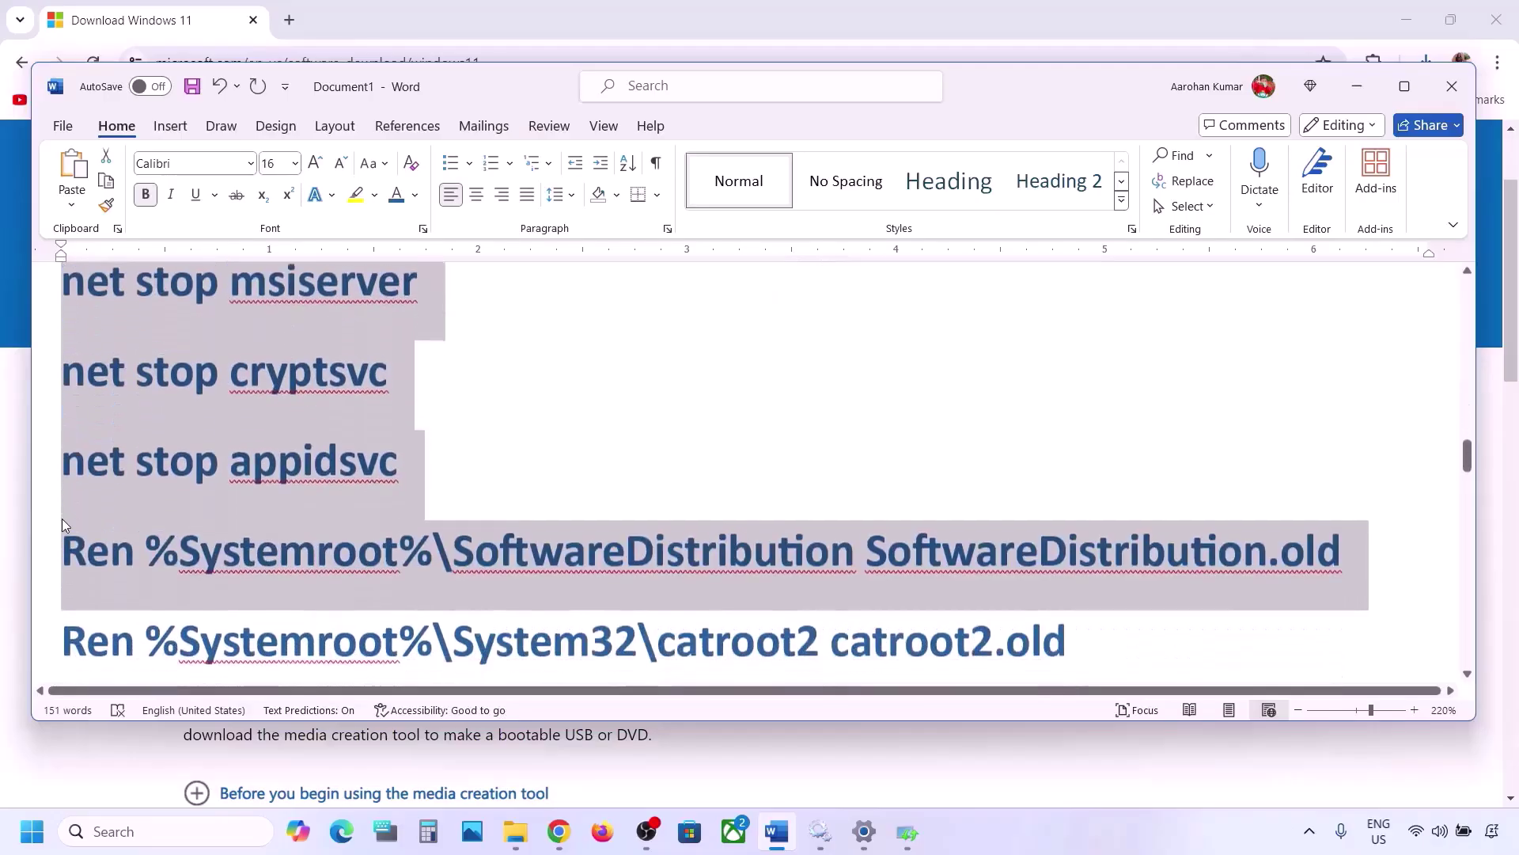
key("shift+Down")
key("shift+Down")
key("shift+Down")
key("shift+Down")
key("shift+Down")
key("shift+Down")
key("shift+Down")
key("shift+Down")
key("shift+Down")
key("shift+Down")
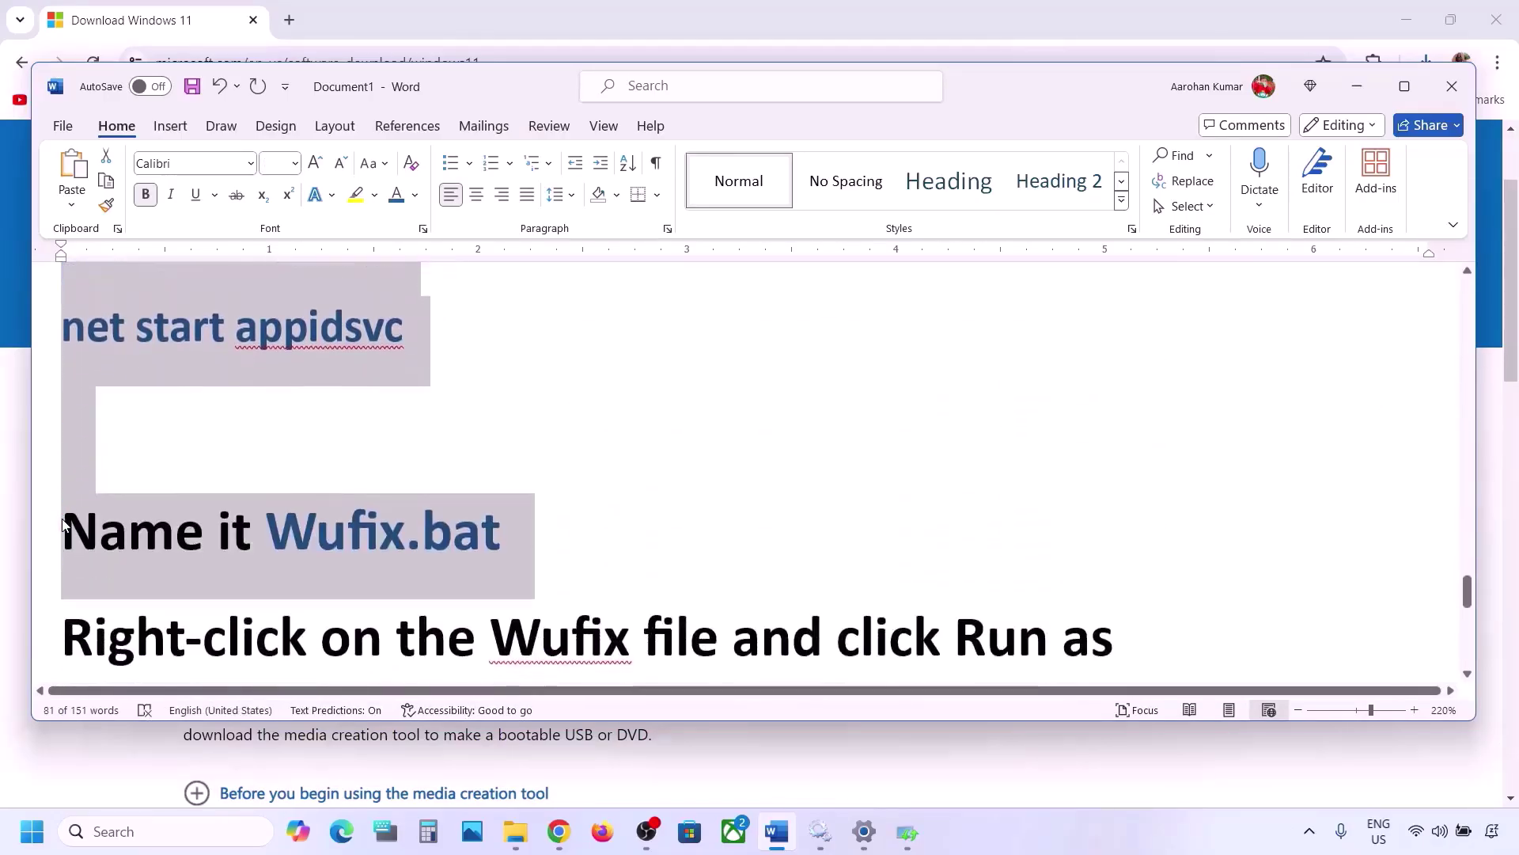
key("shift+Up")
key("shift+Up")
key("shift+Up")
scroll(225, 466, "up", 2)
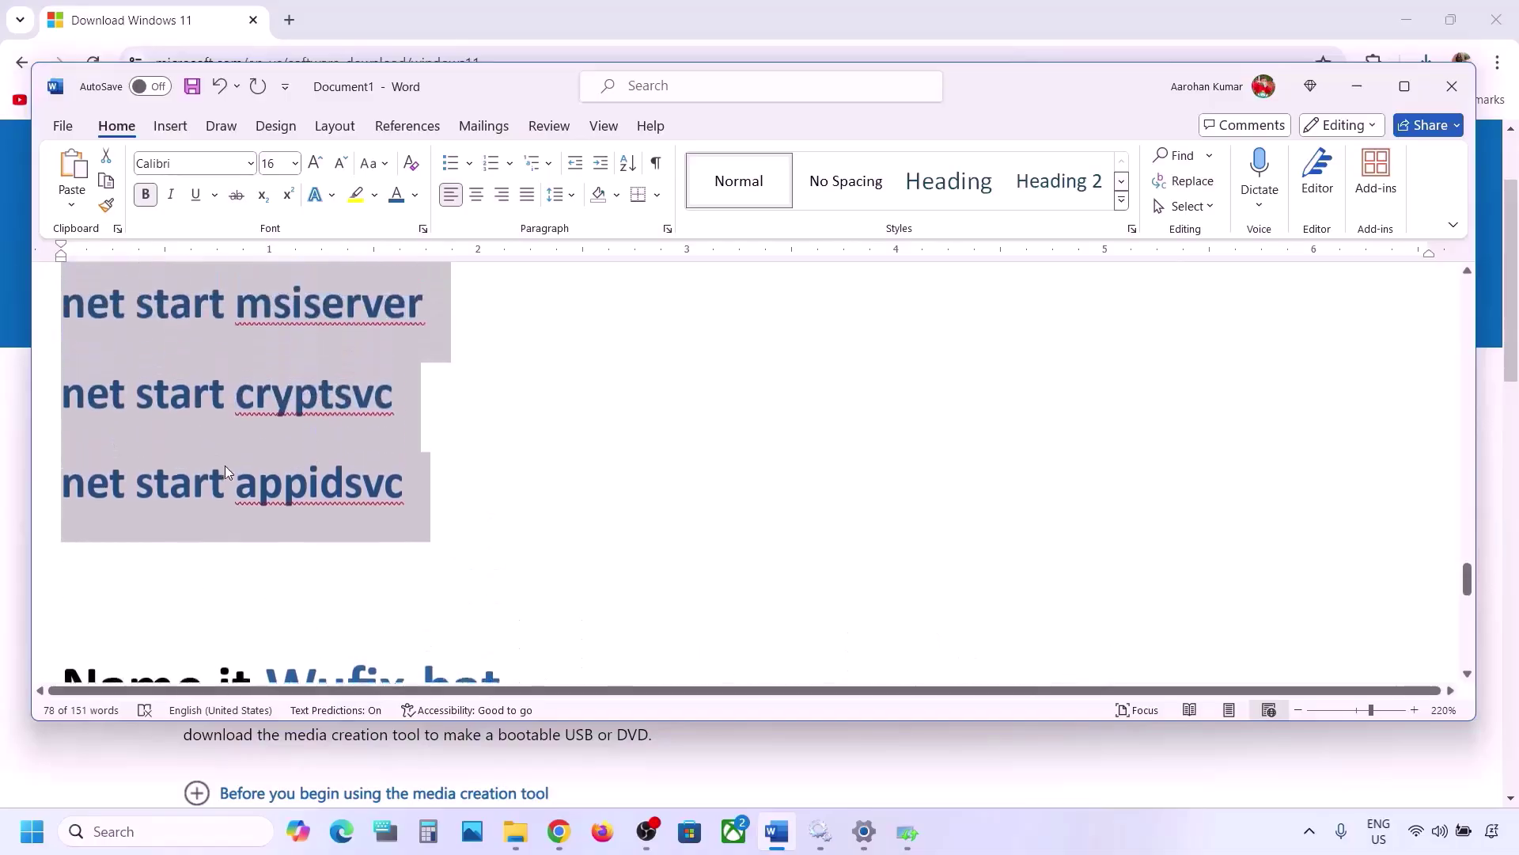
right_click(235, 402)
left_click(285, 488)
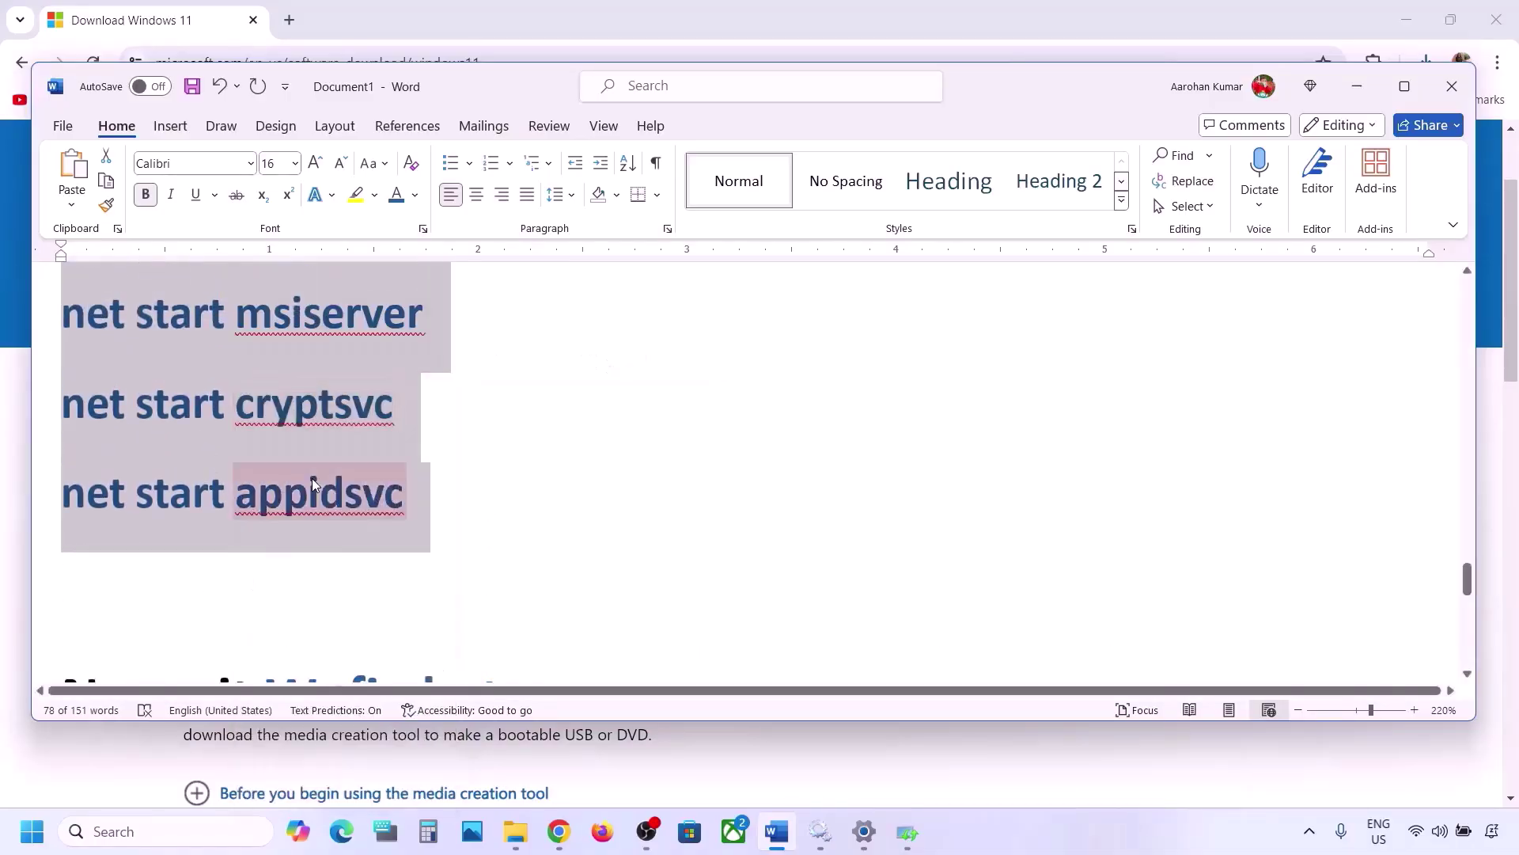
left_click(126, 832)
- Open Notepad and paste the copied reset commands
type("note")
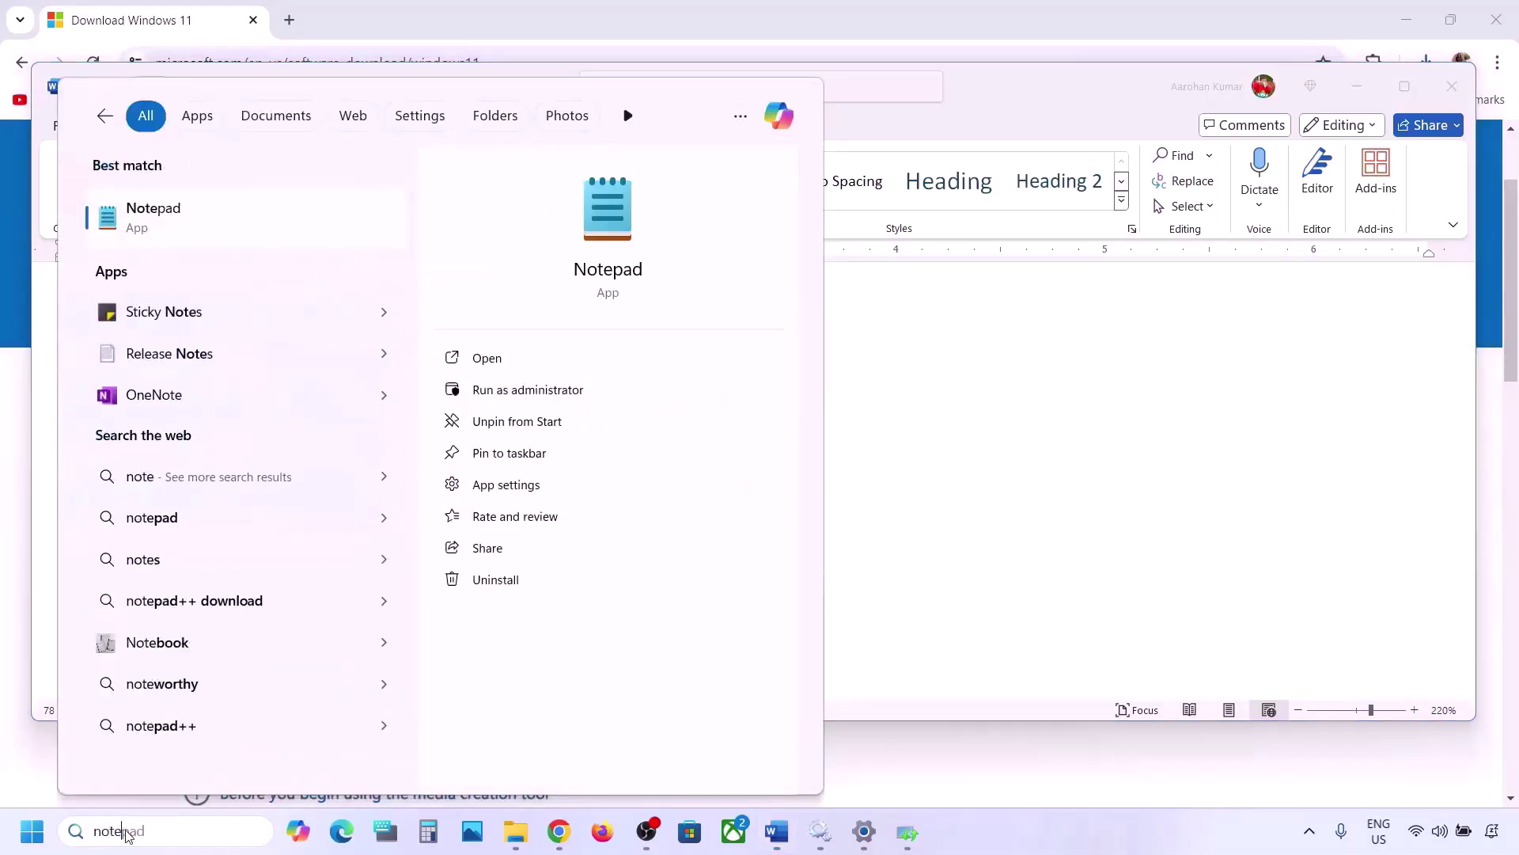
key("Return")
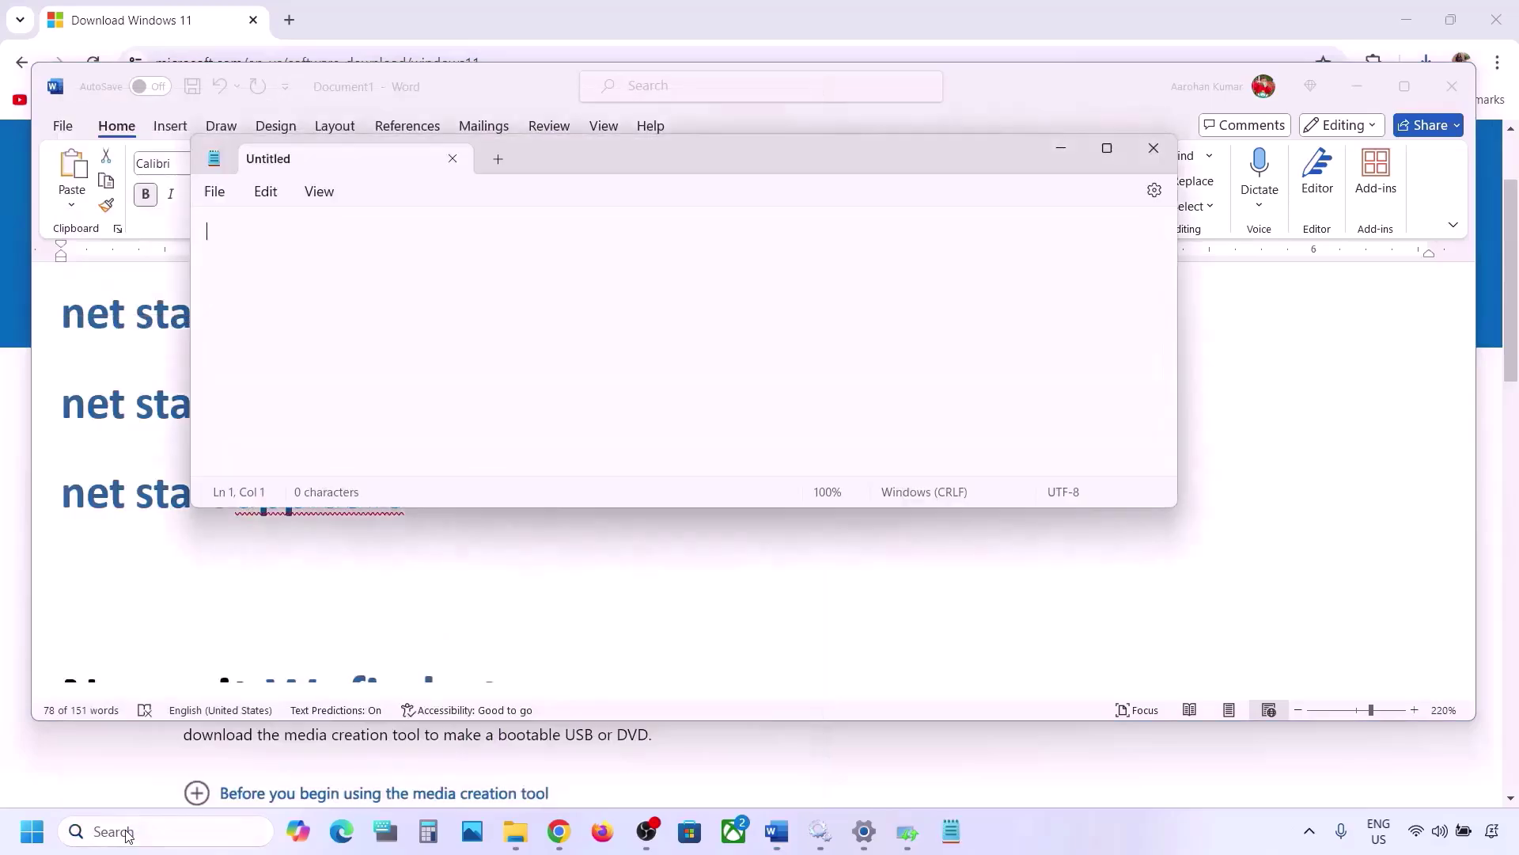
key("ctrl+v")
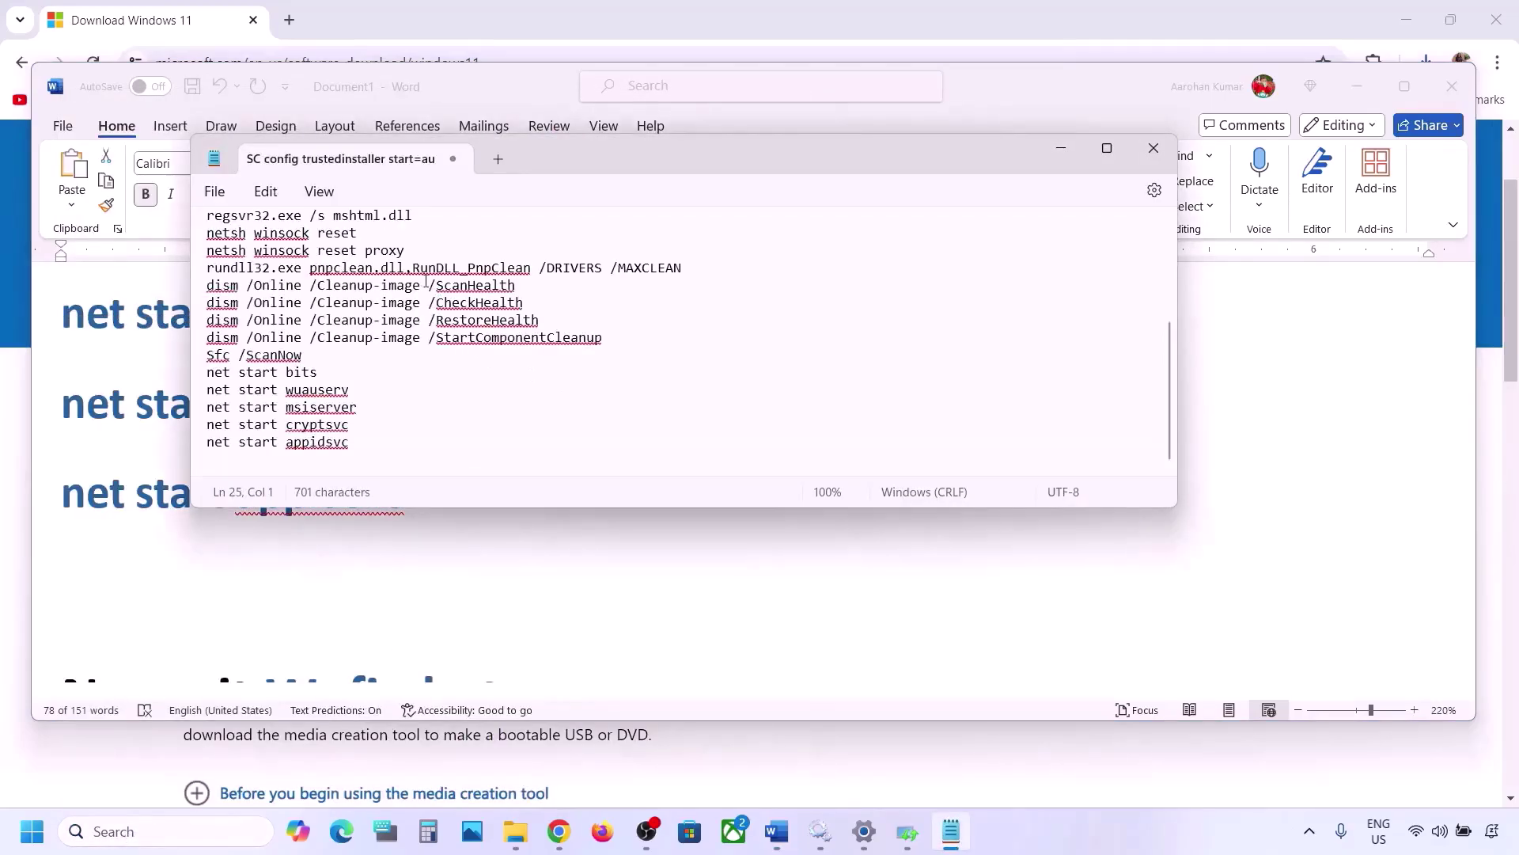
scroll(426, 281, "up", 4)
- Save the note as Wufix.bat with the All files type
left_click(215, 192)
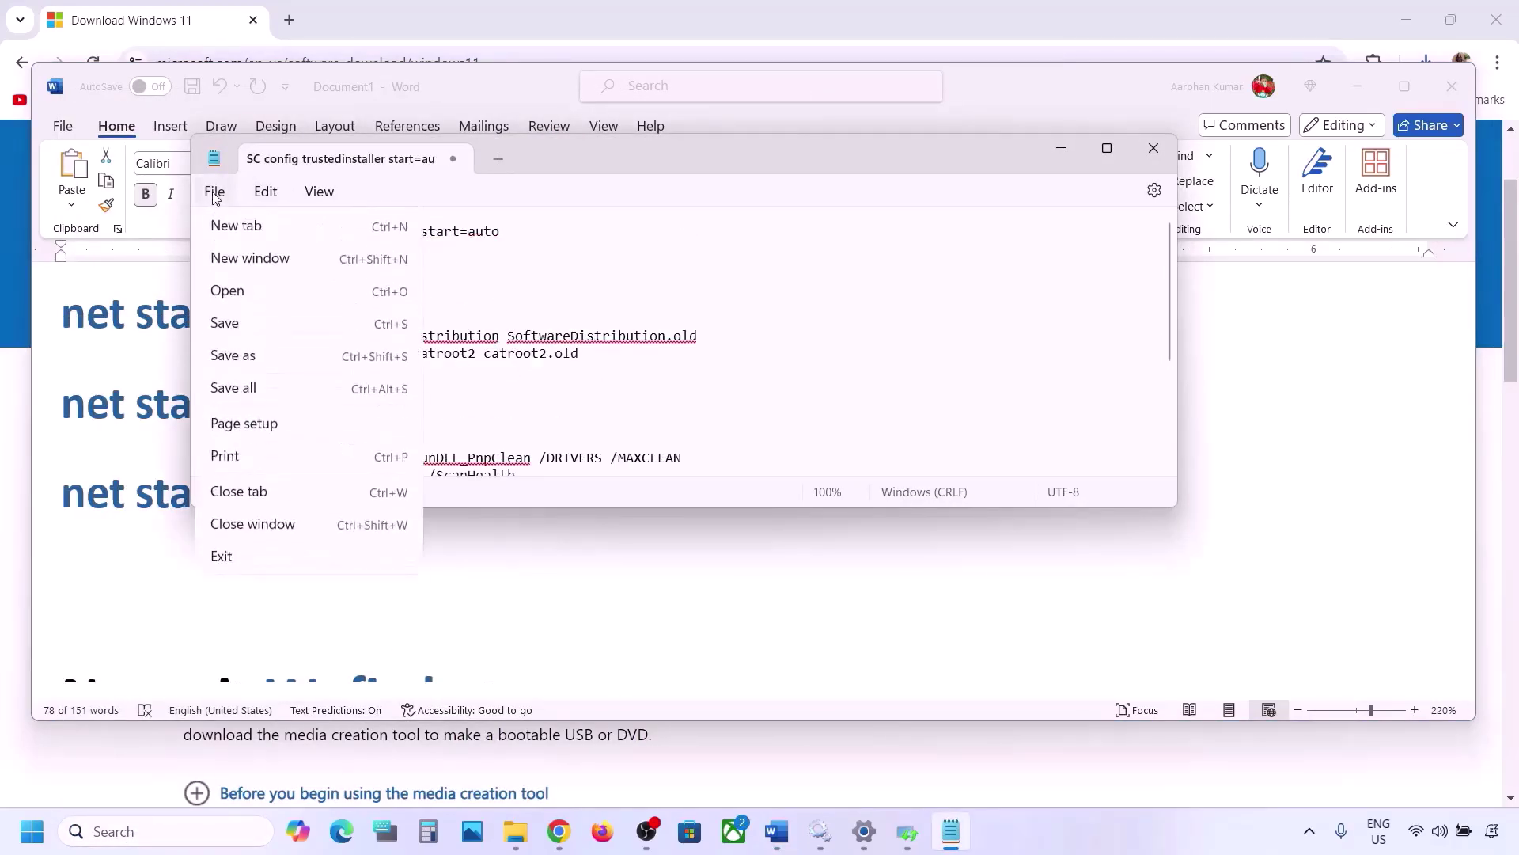
left_click(237, 356)
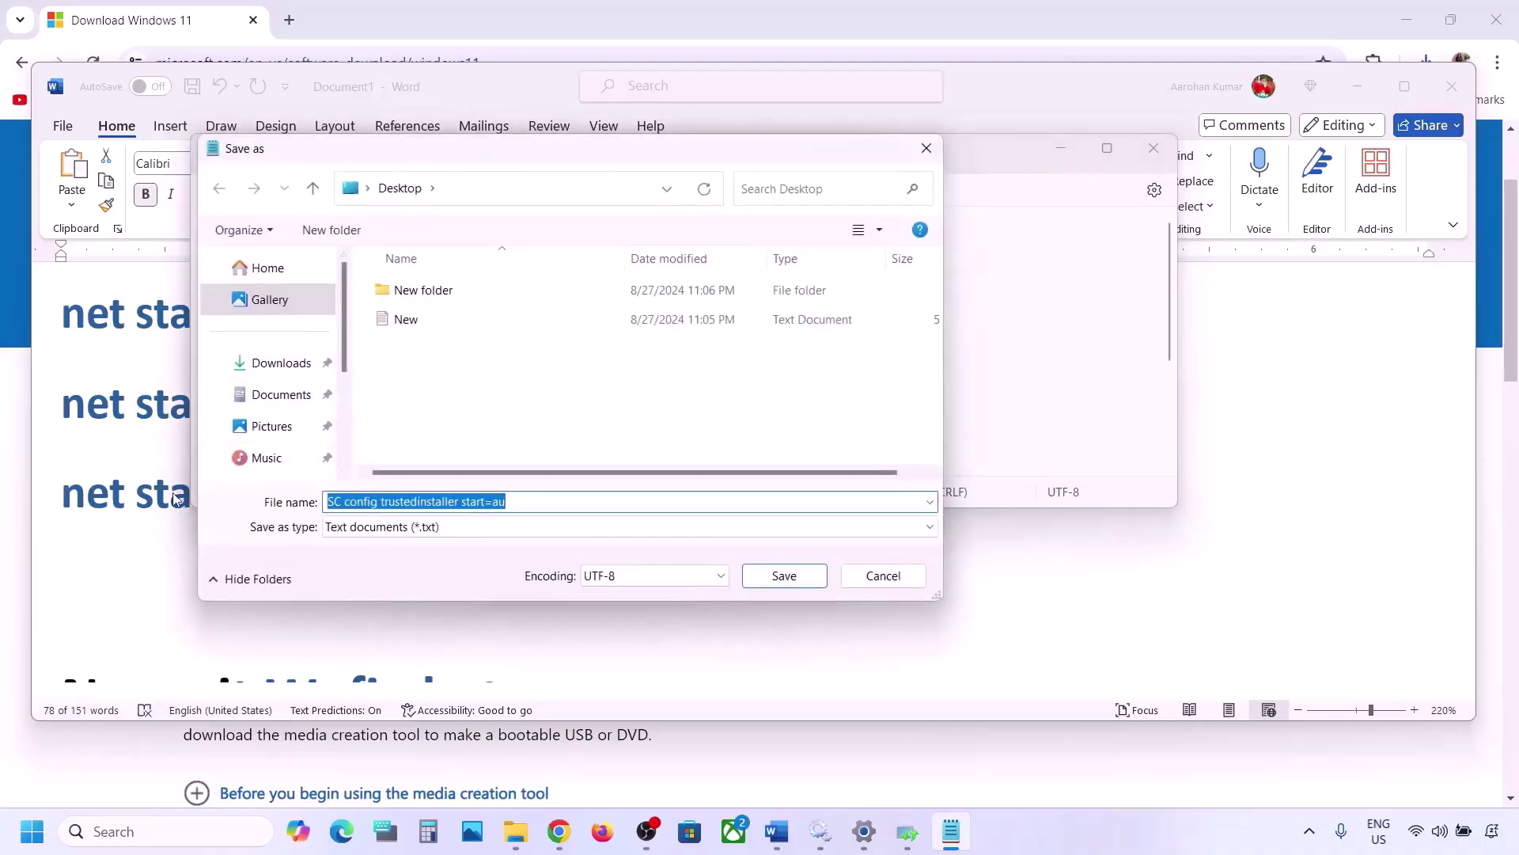
left_click(163, 505)
scroll(166, 503, "down", 3)
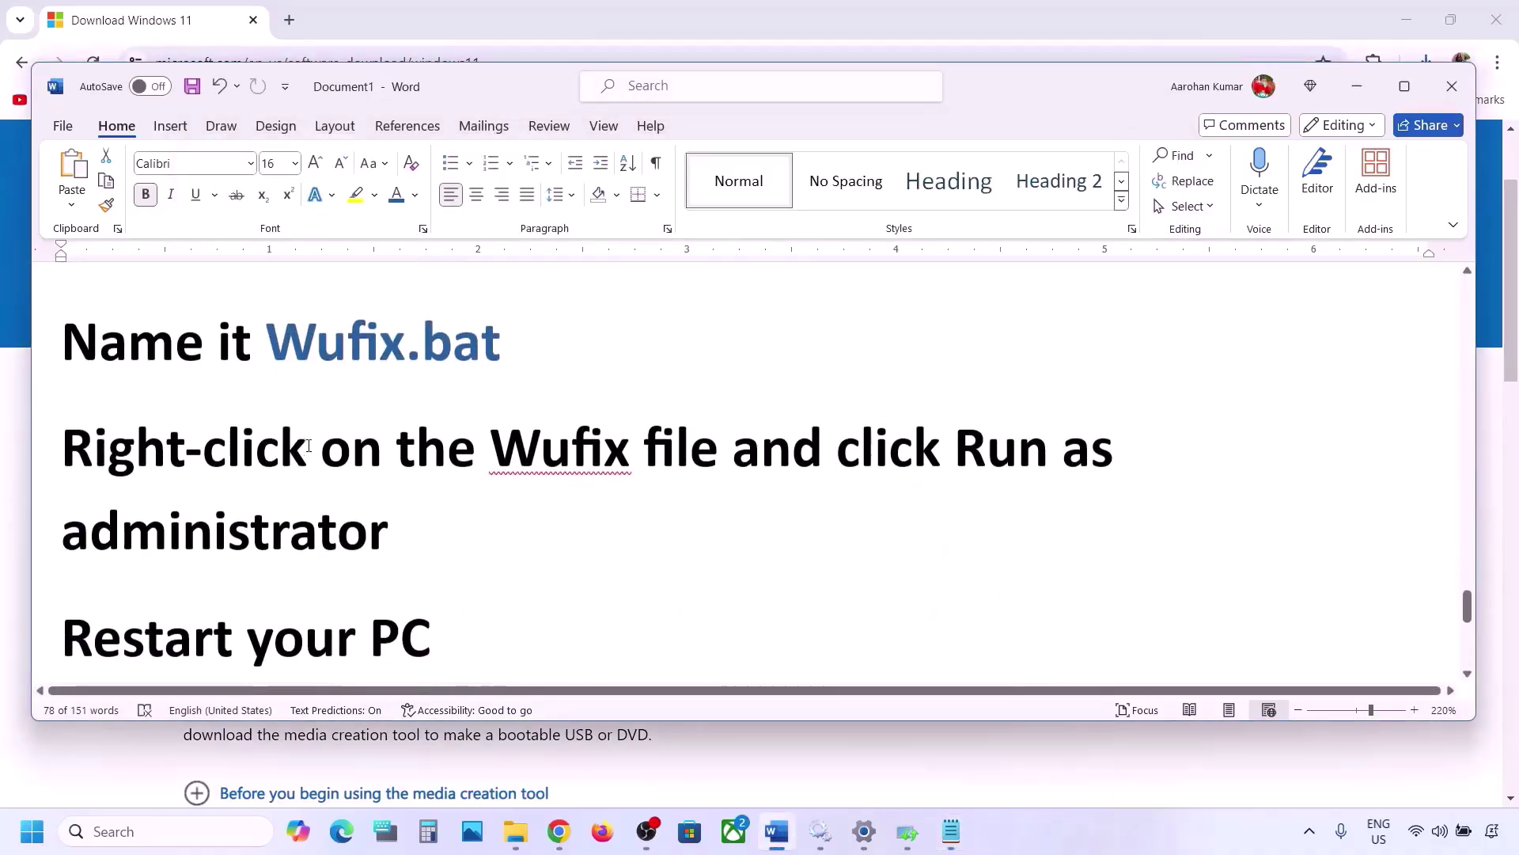
left_click_drag(458, 348, 329, 359)
left_click(951, 830)
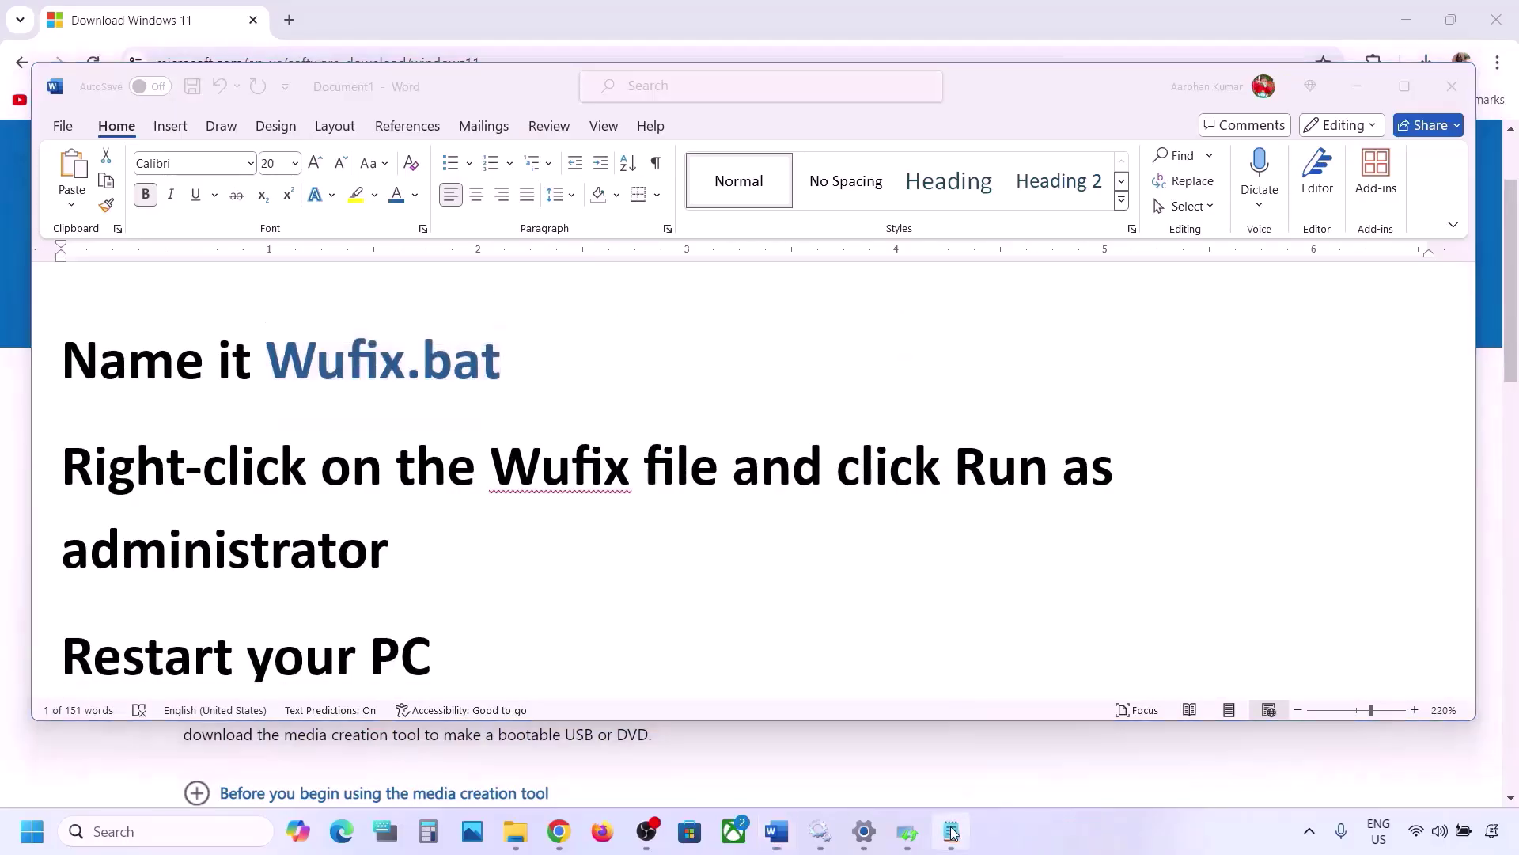
key("ctrl+v")
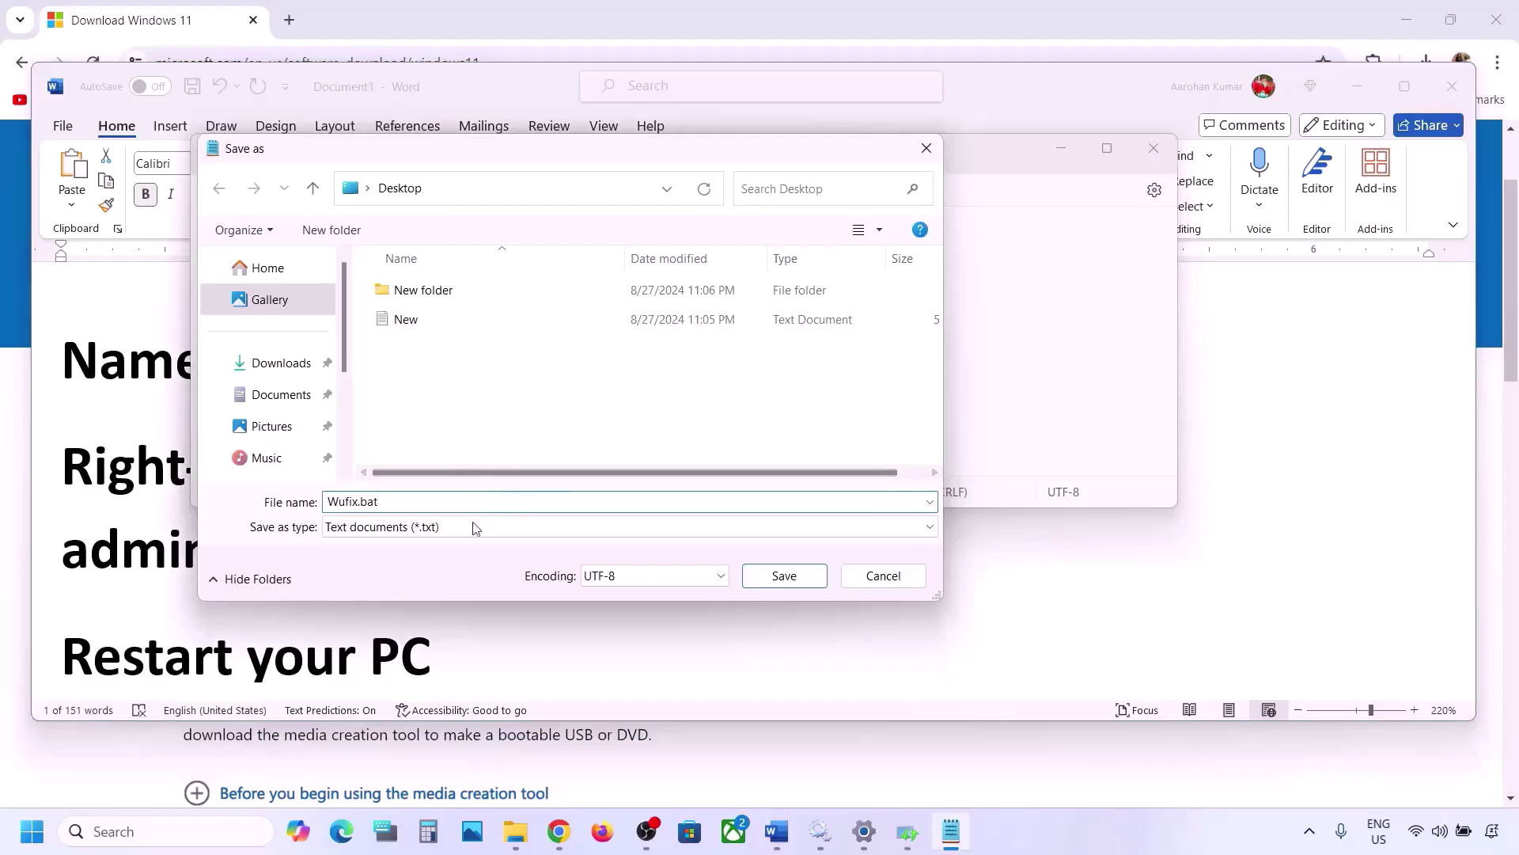
left_click(448, 536)
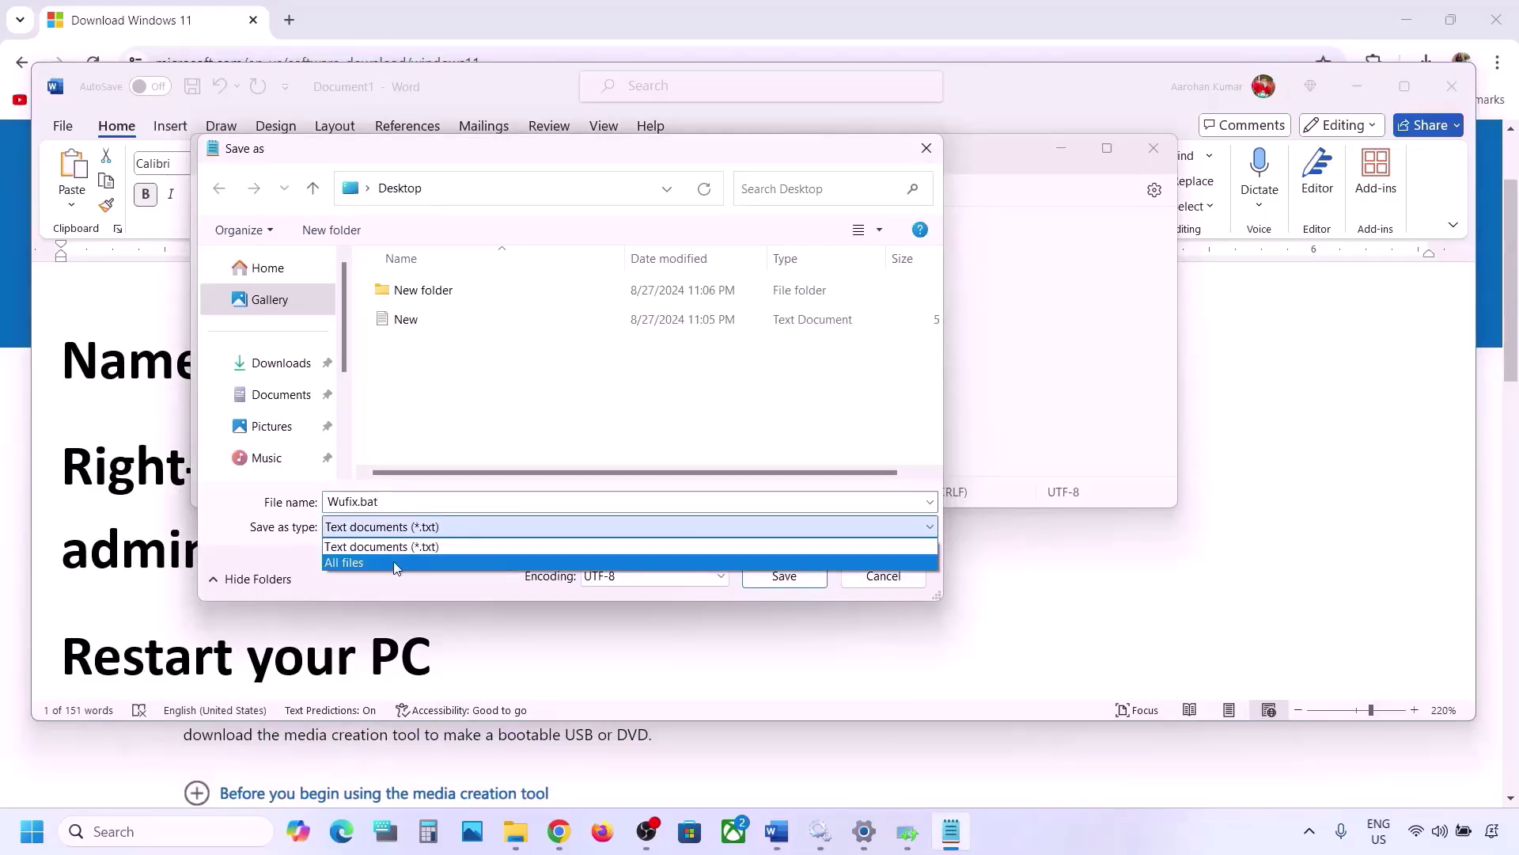
left_click(420, 562)
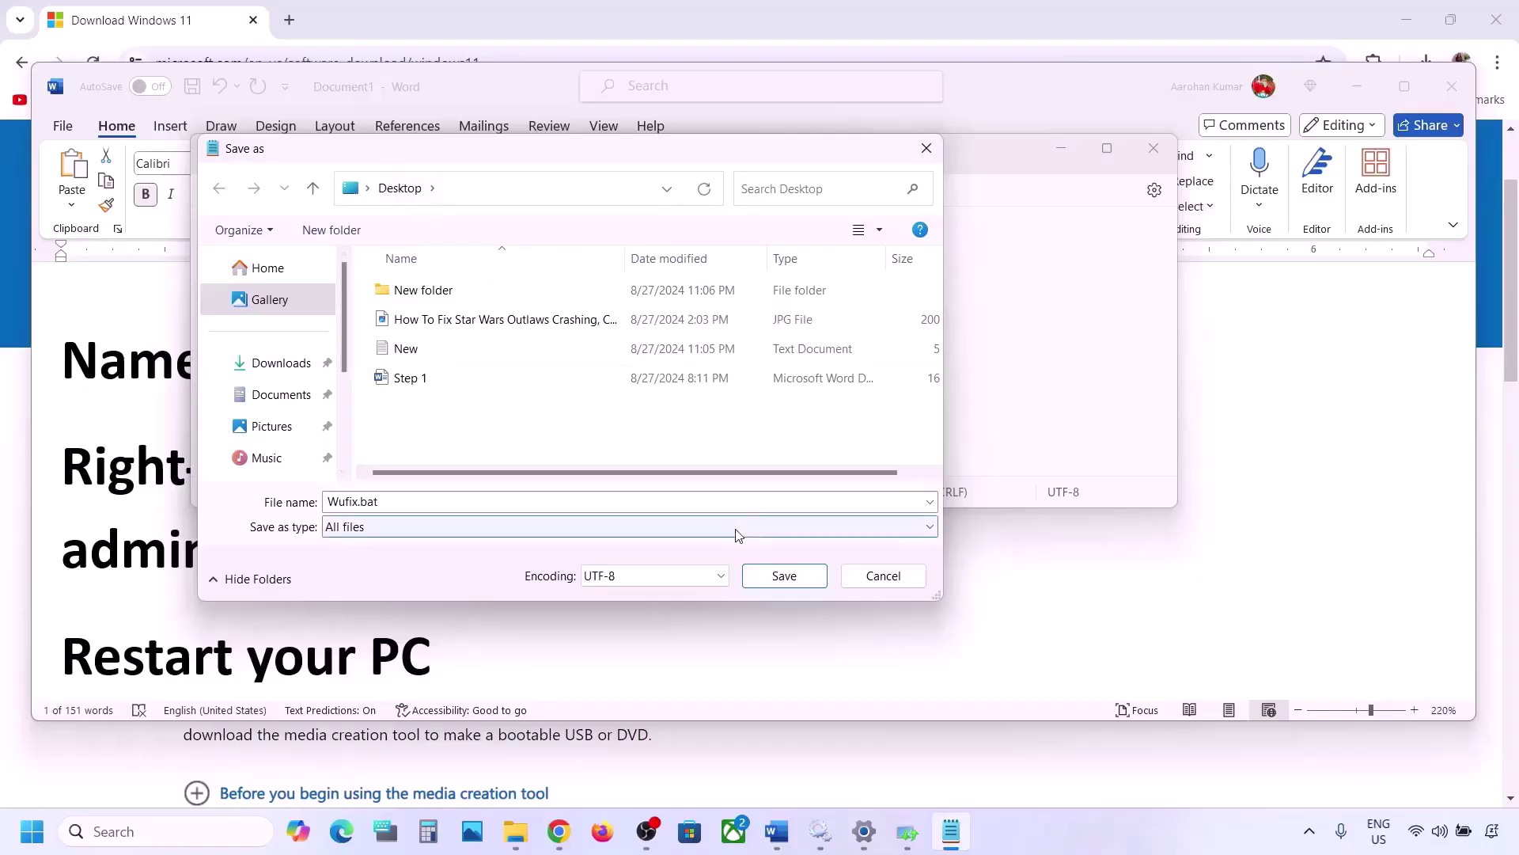
left_click(785, 576)
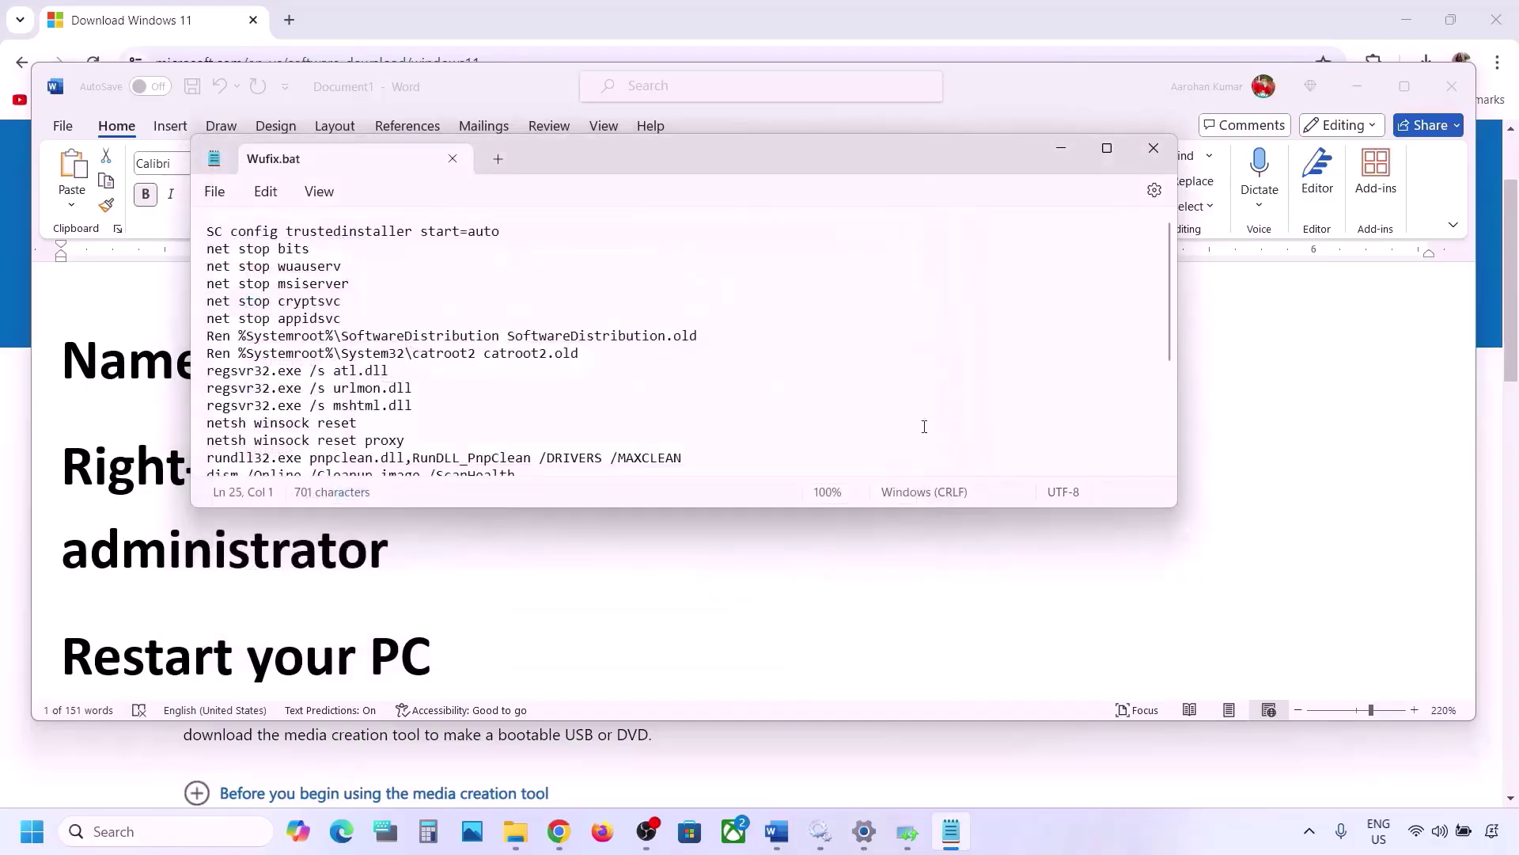
- Close Notepad, dismiss the troubleshooter results, and run Wufix.bat from the desktop as administrator
left_click(1158, 158)
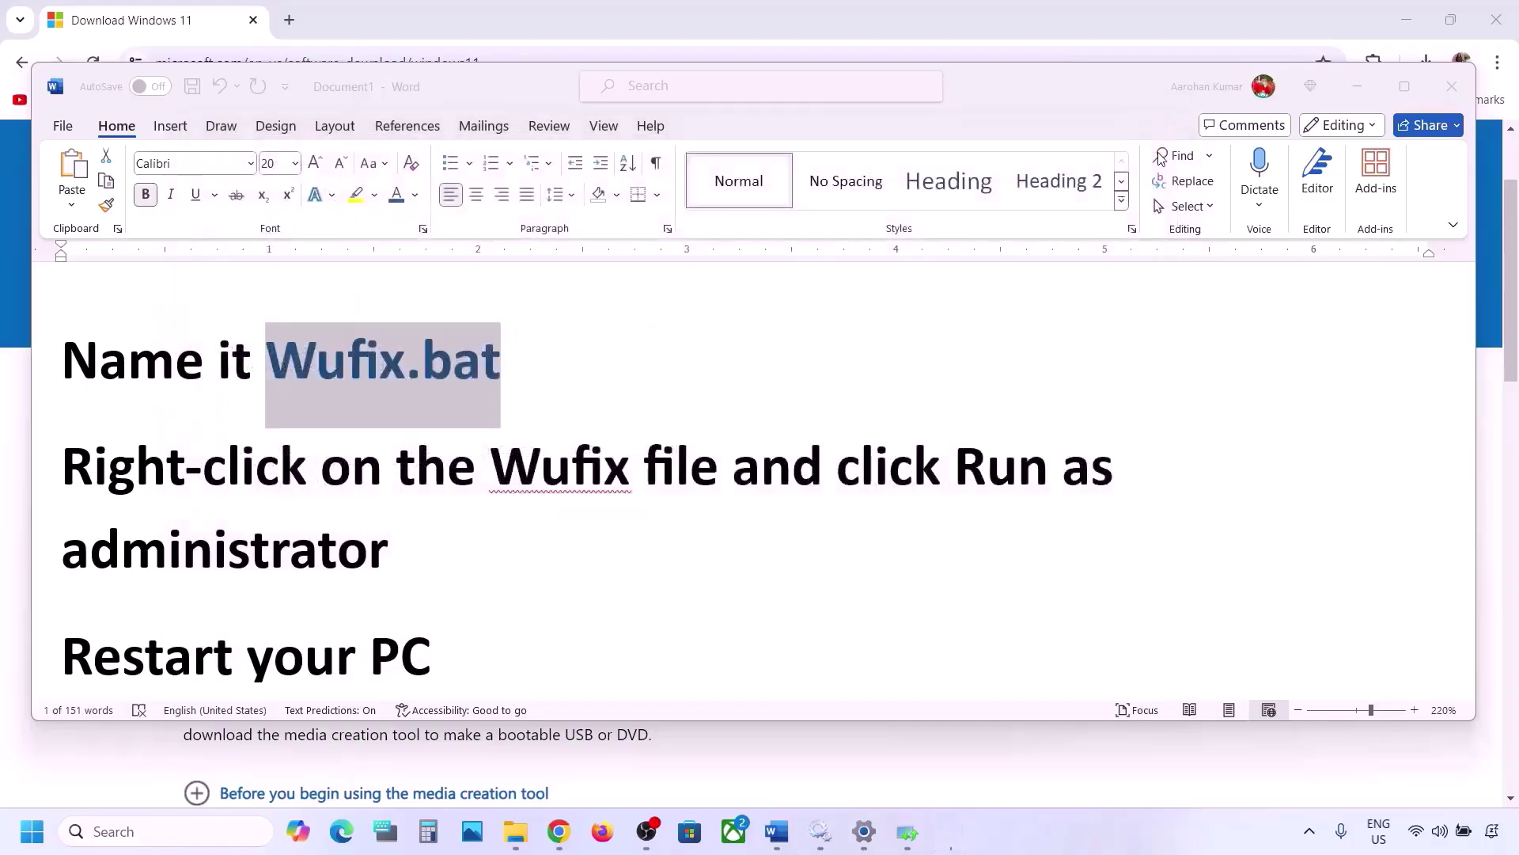
key("super+d")
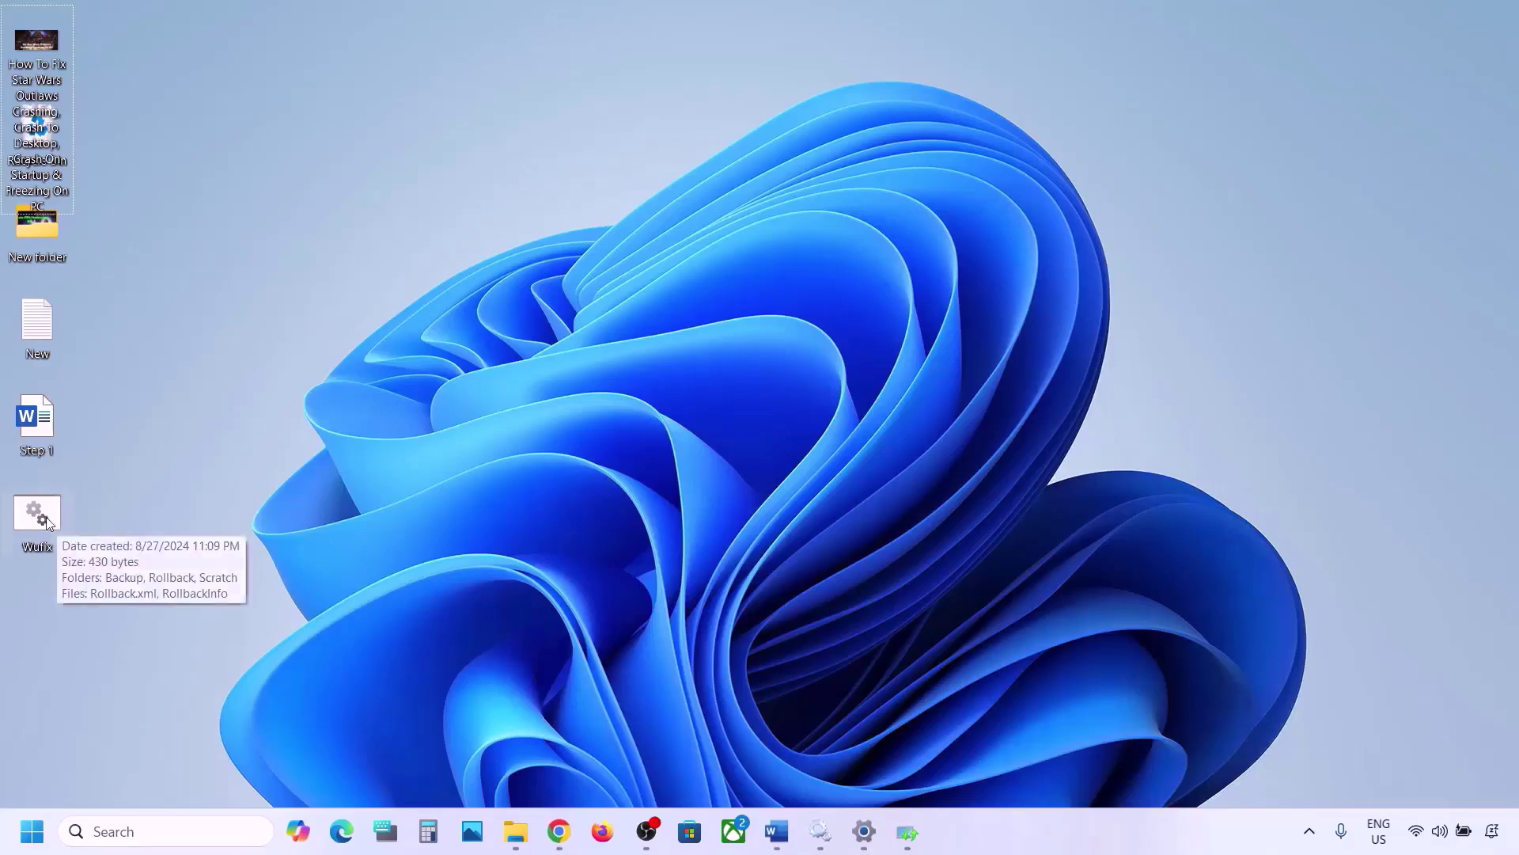
left_click(46, 516)
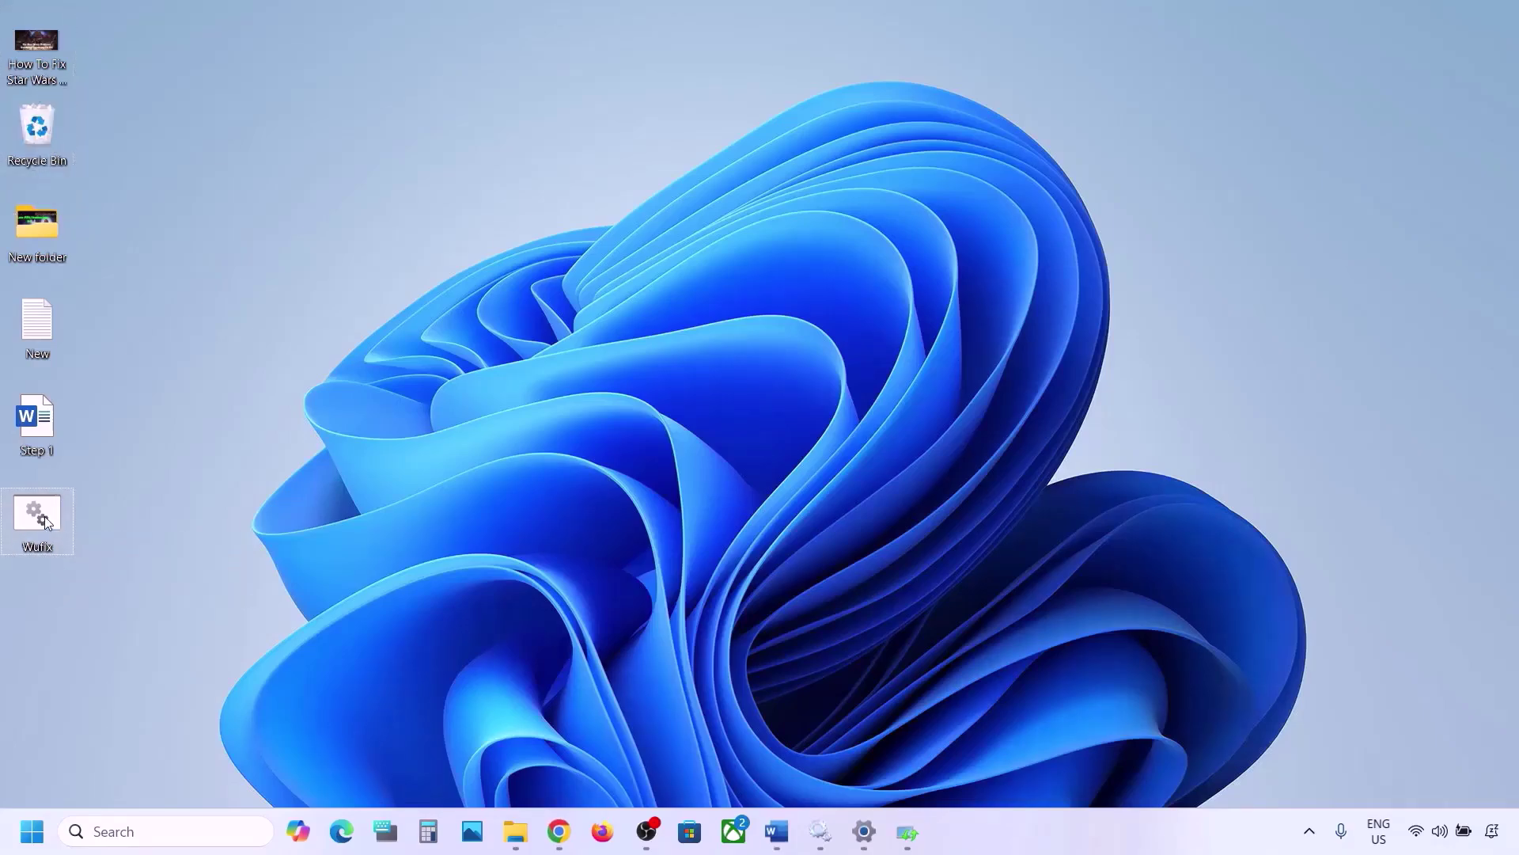
double_click(44, 516)
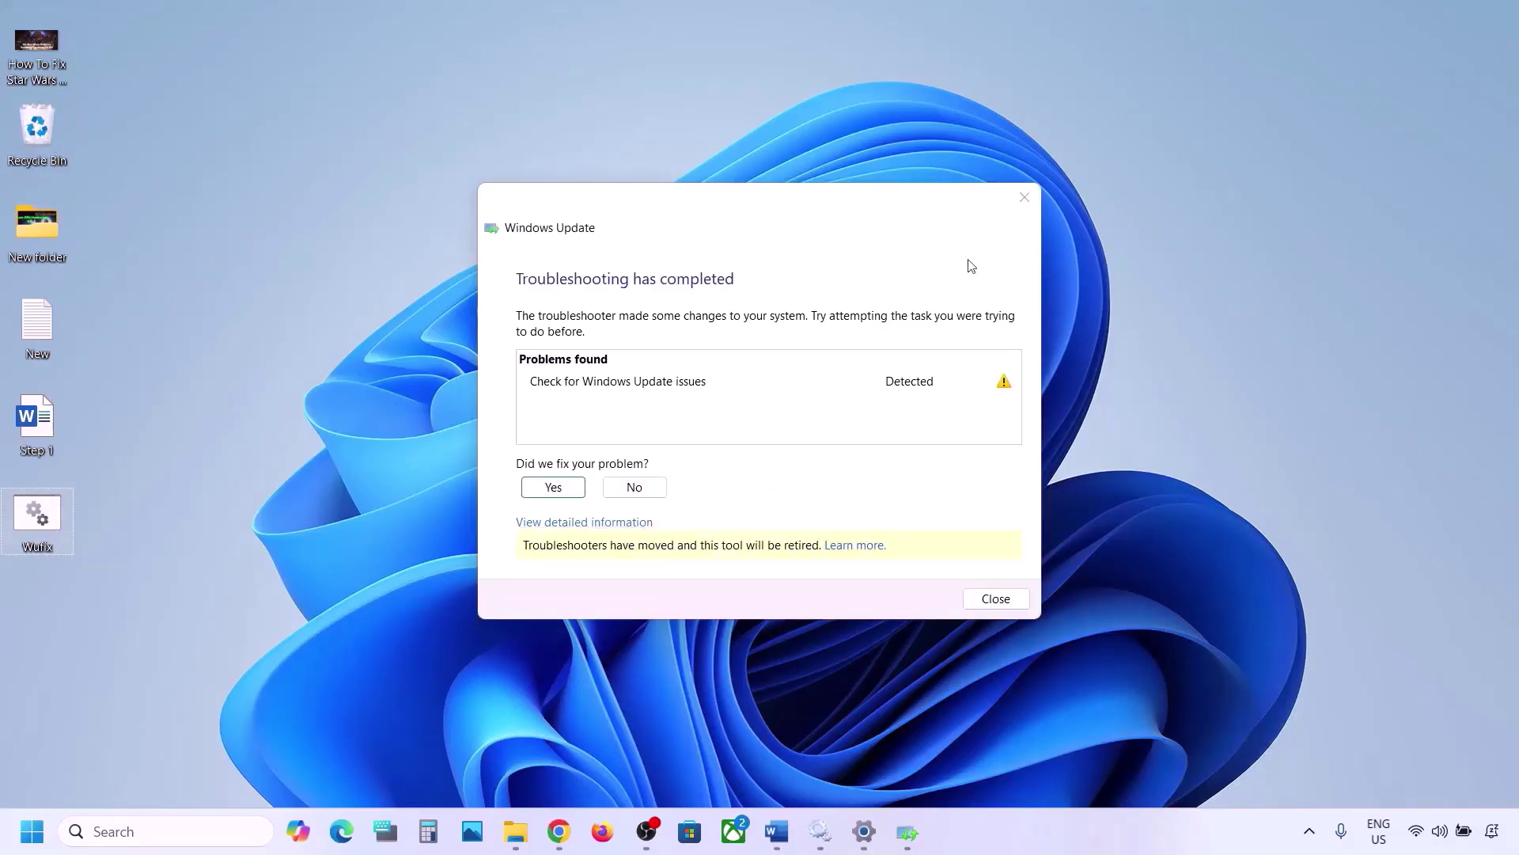
left_click(1024, 198)
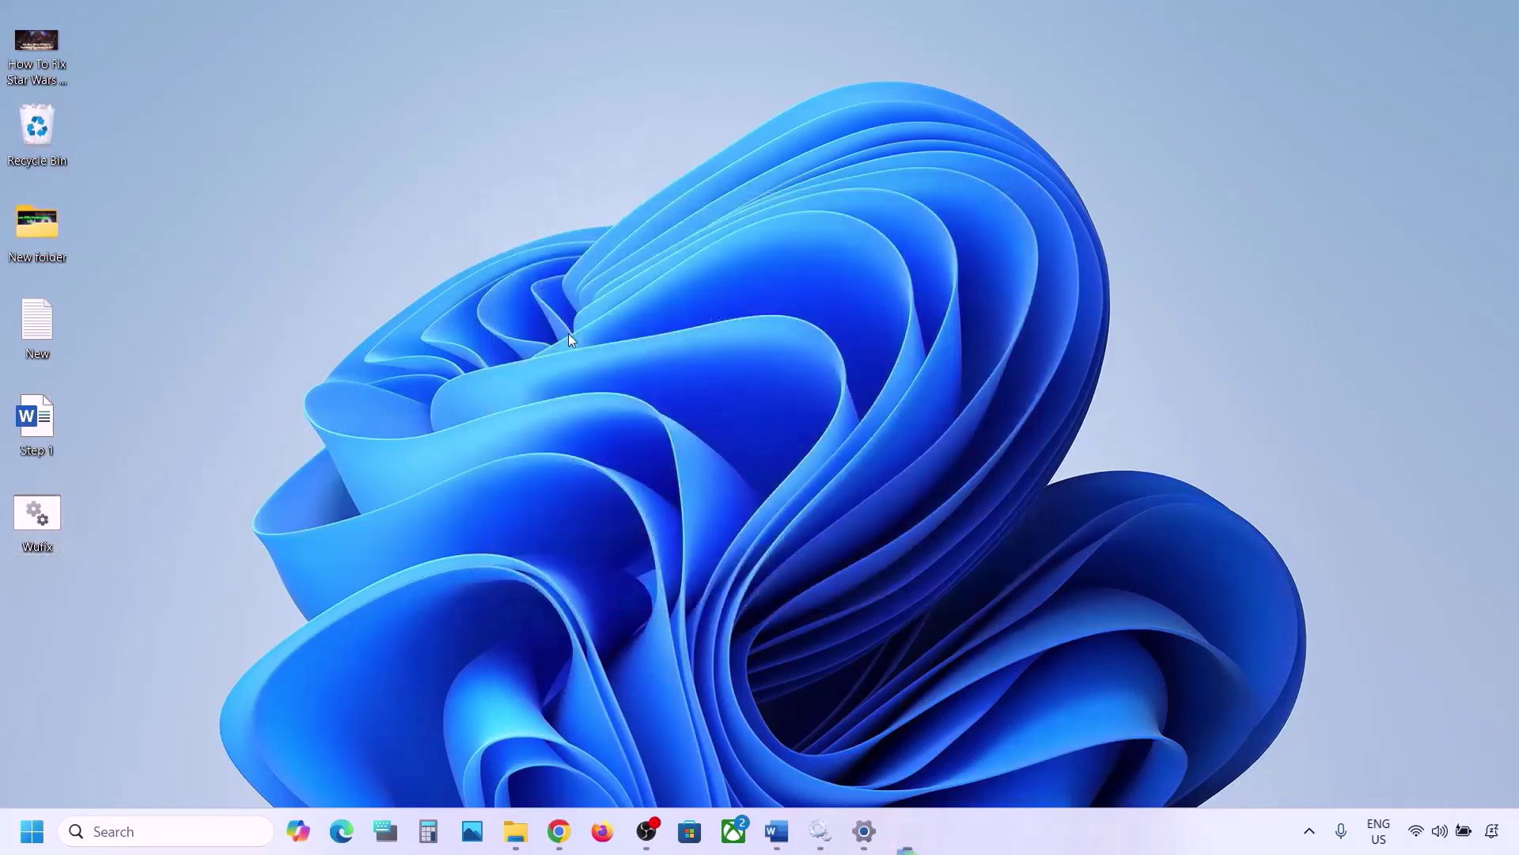
right_click(44, 516)
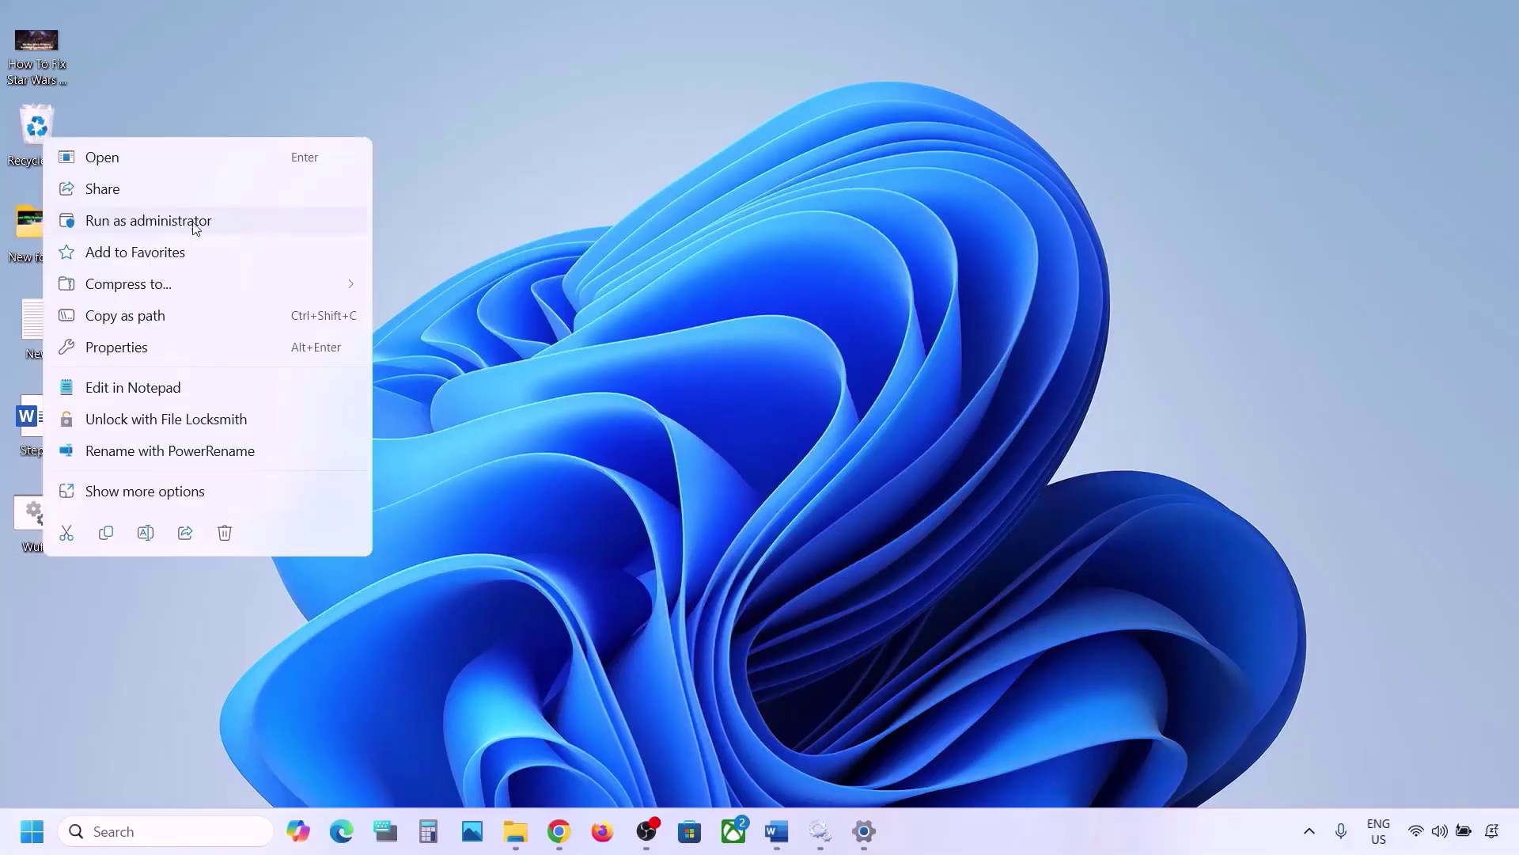
left_click(191, 225)
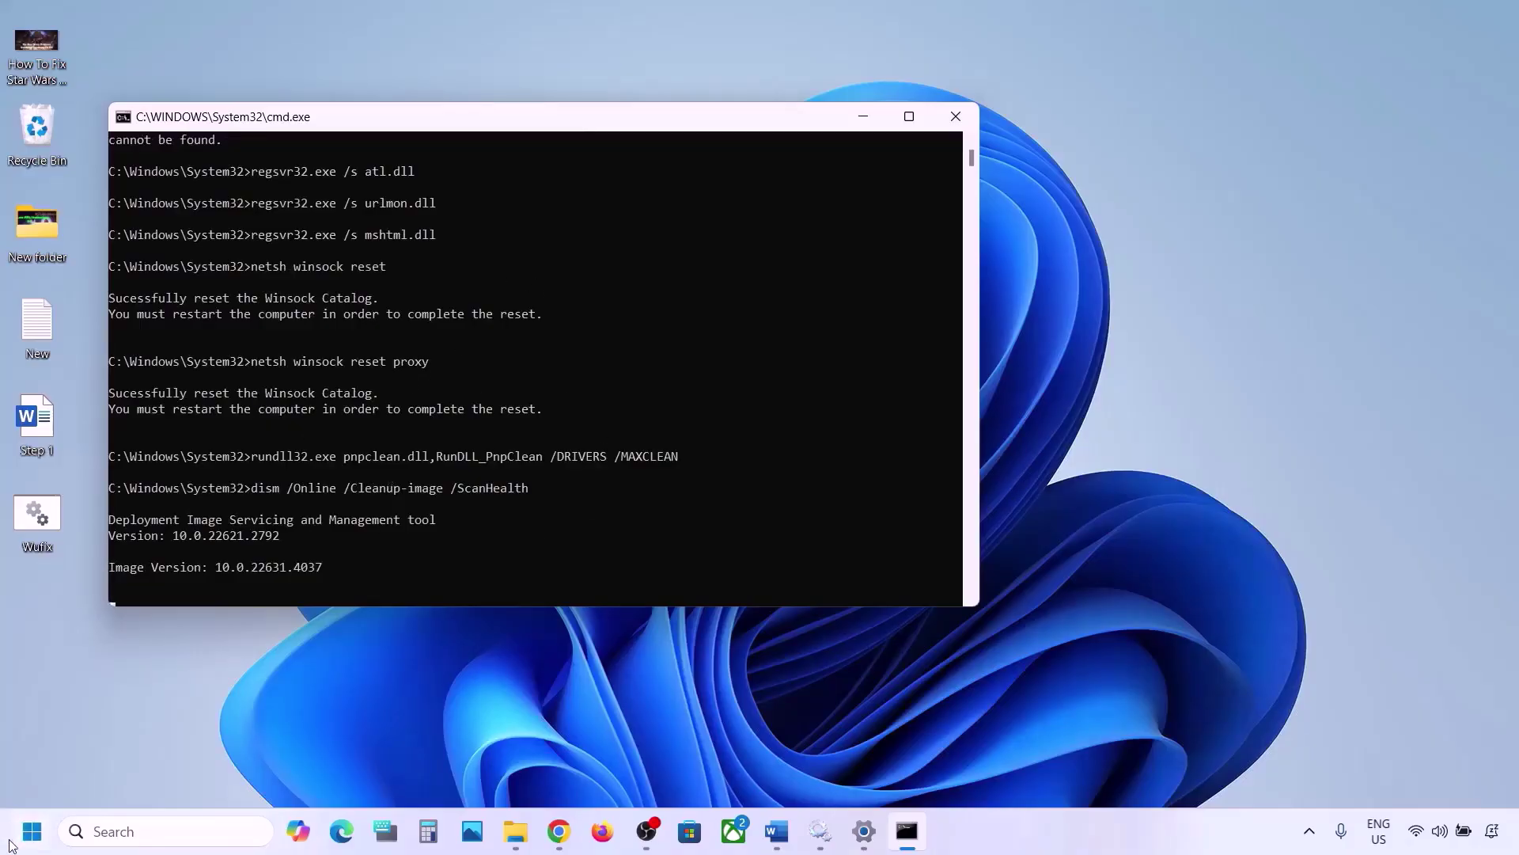
- Cancel the power menu, leave DISM running, and restore the Word notes at Step 6
left_click(32, 831)
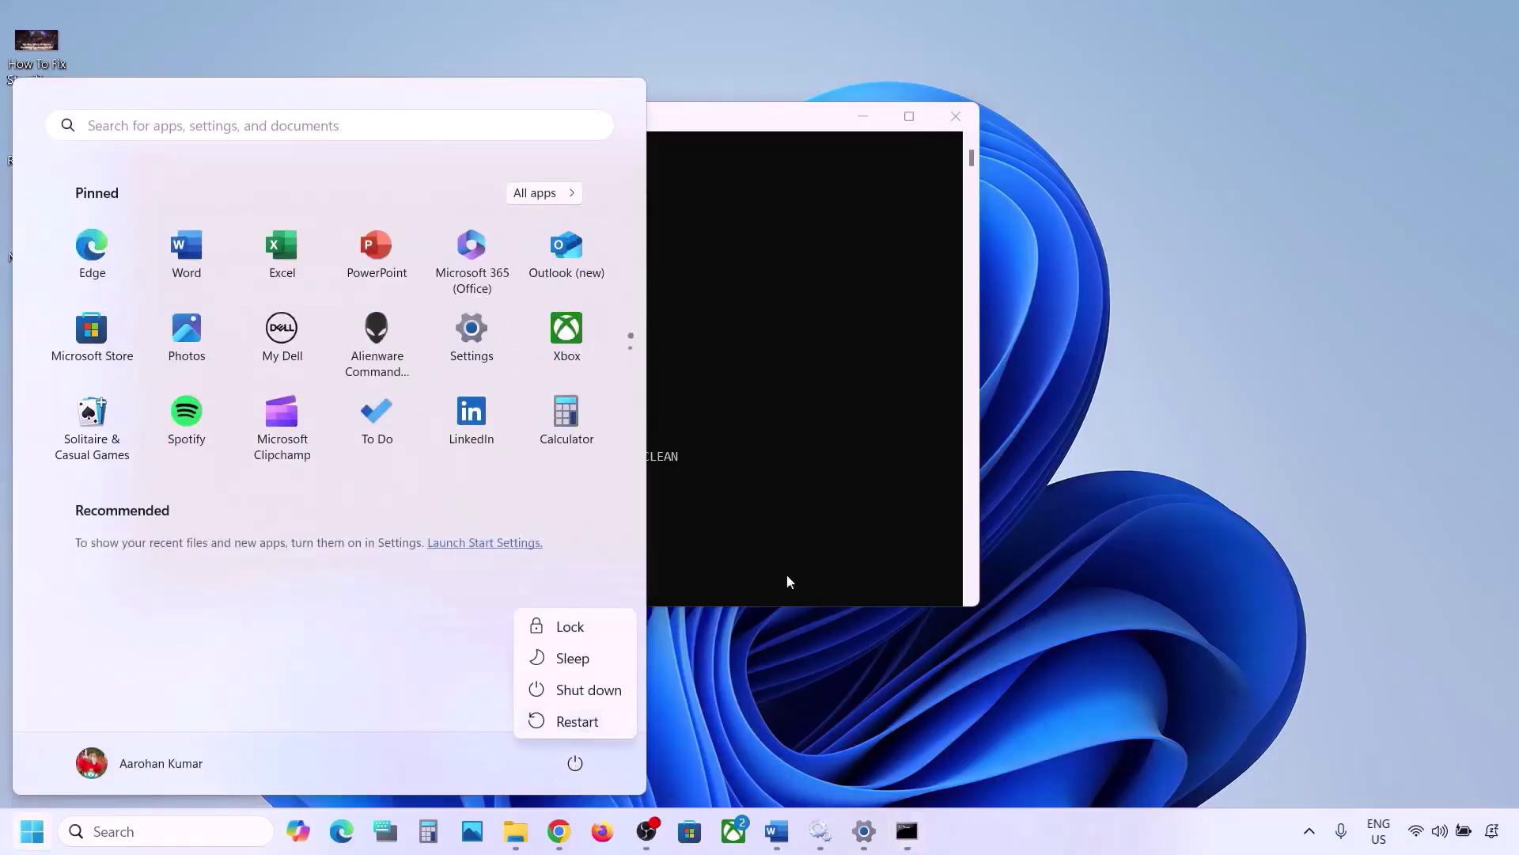
key("Escape")
key("Escape")
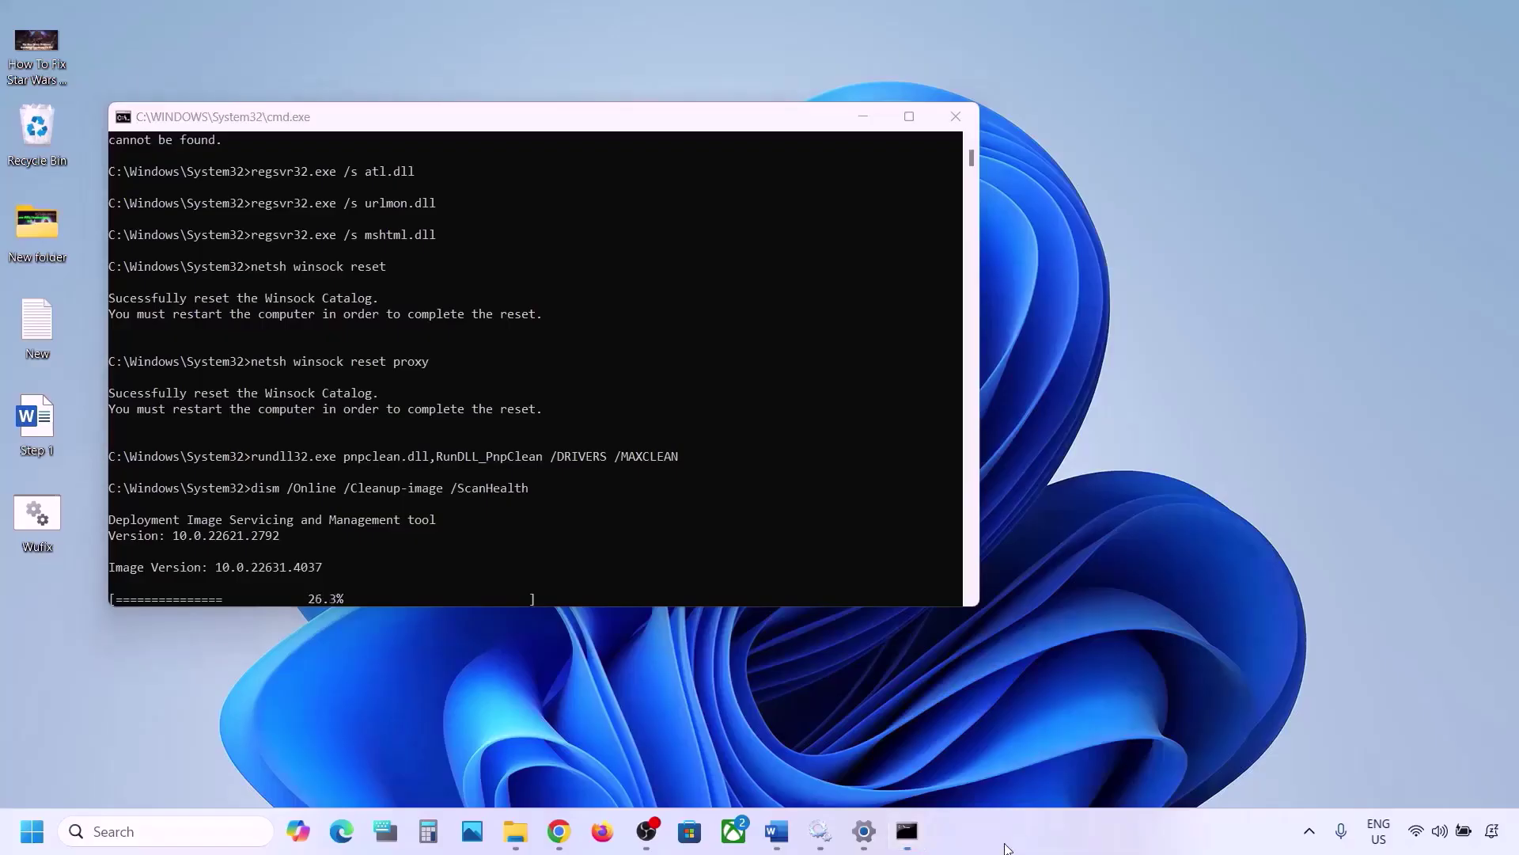
key("super+d")
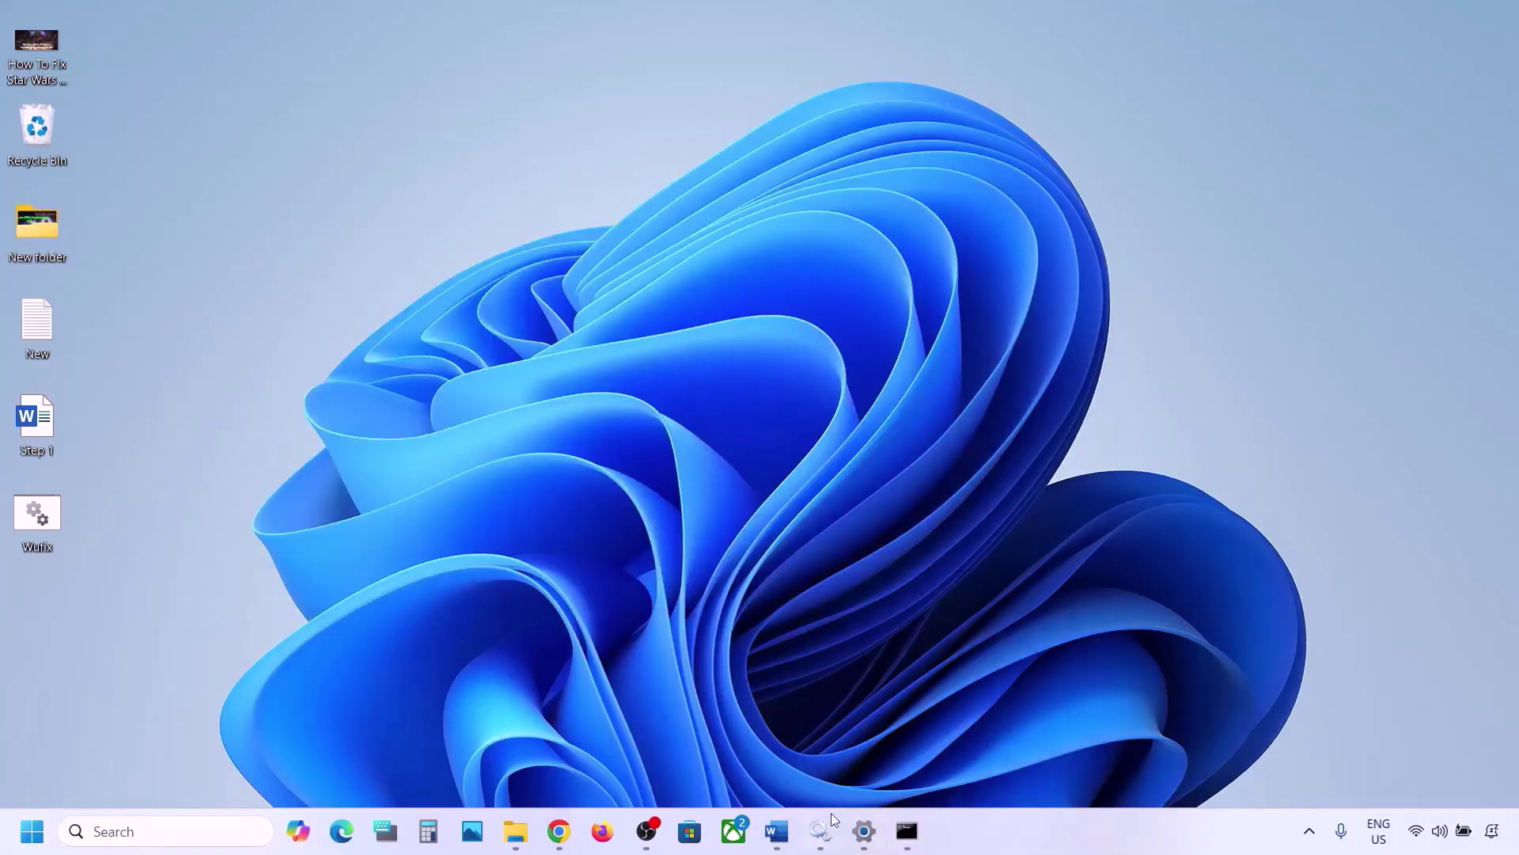
left_click(777, 831)
scroll(476, 586, "down", 1)
- Download MediaCreationTool.exe from the Download Windows 11 page and launch it
scroll(475, 600, "down", 1)
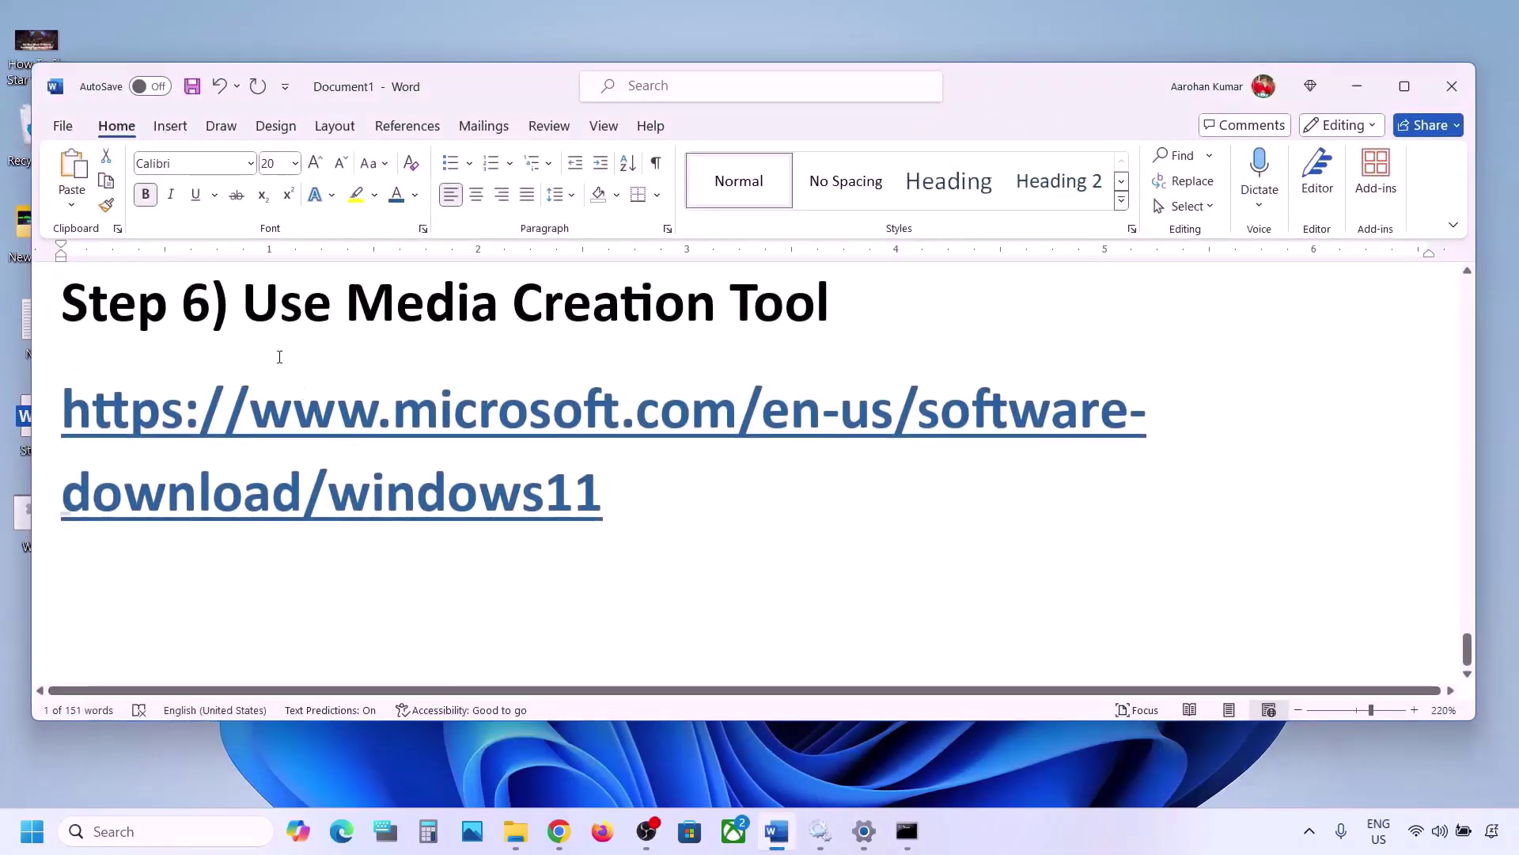
left_click_drag(248, 313, 843, 316)
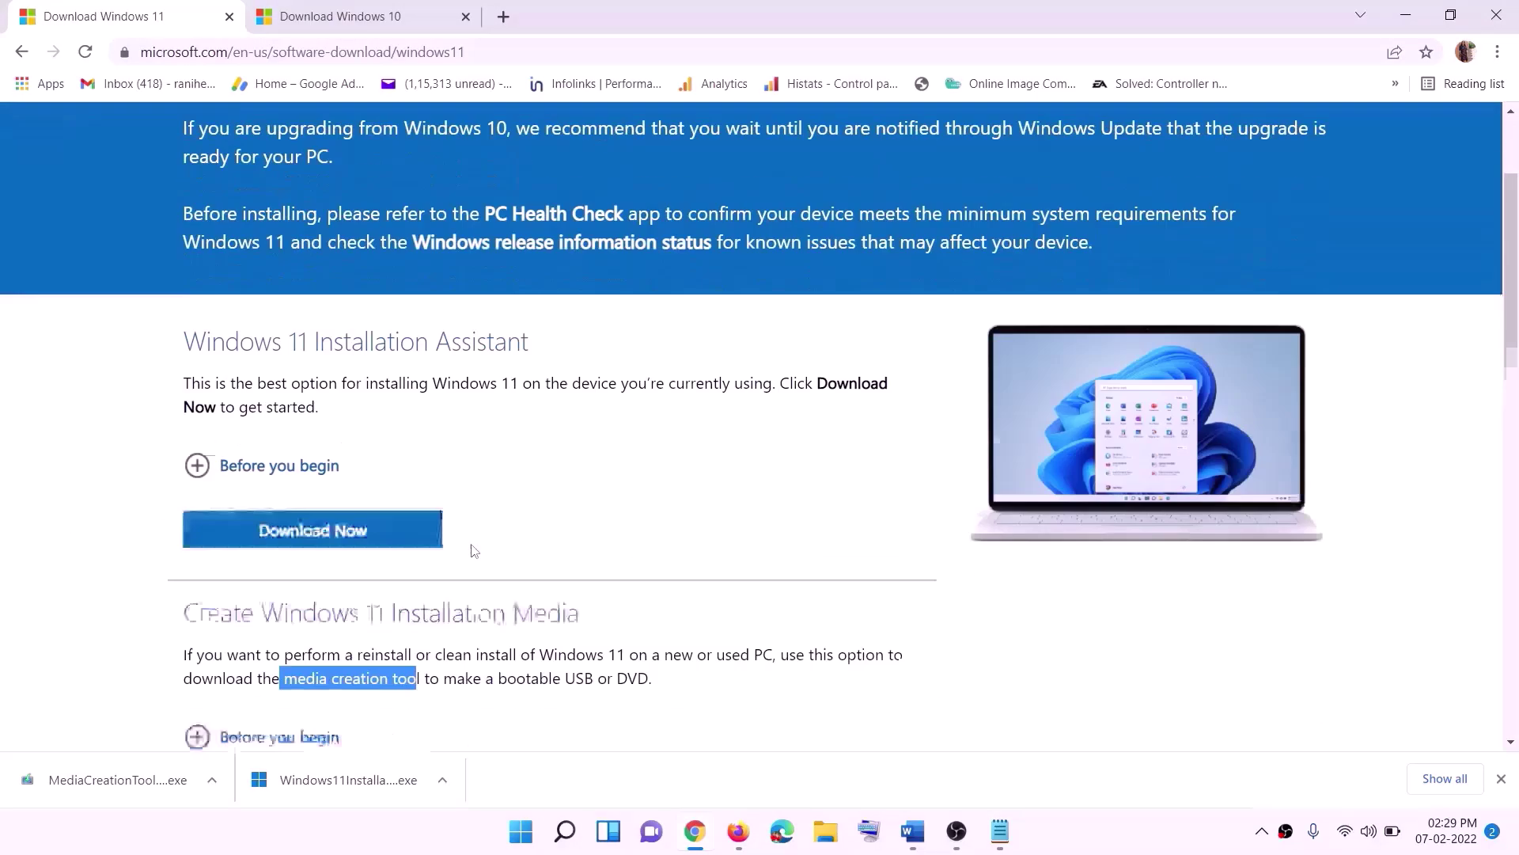
scroll(473, 549, "down", 3)
left_click_drag(284, 470, 397, 524)
left_click(301, 600)
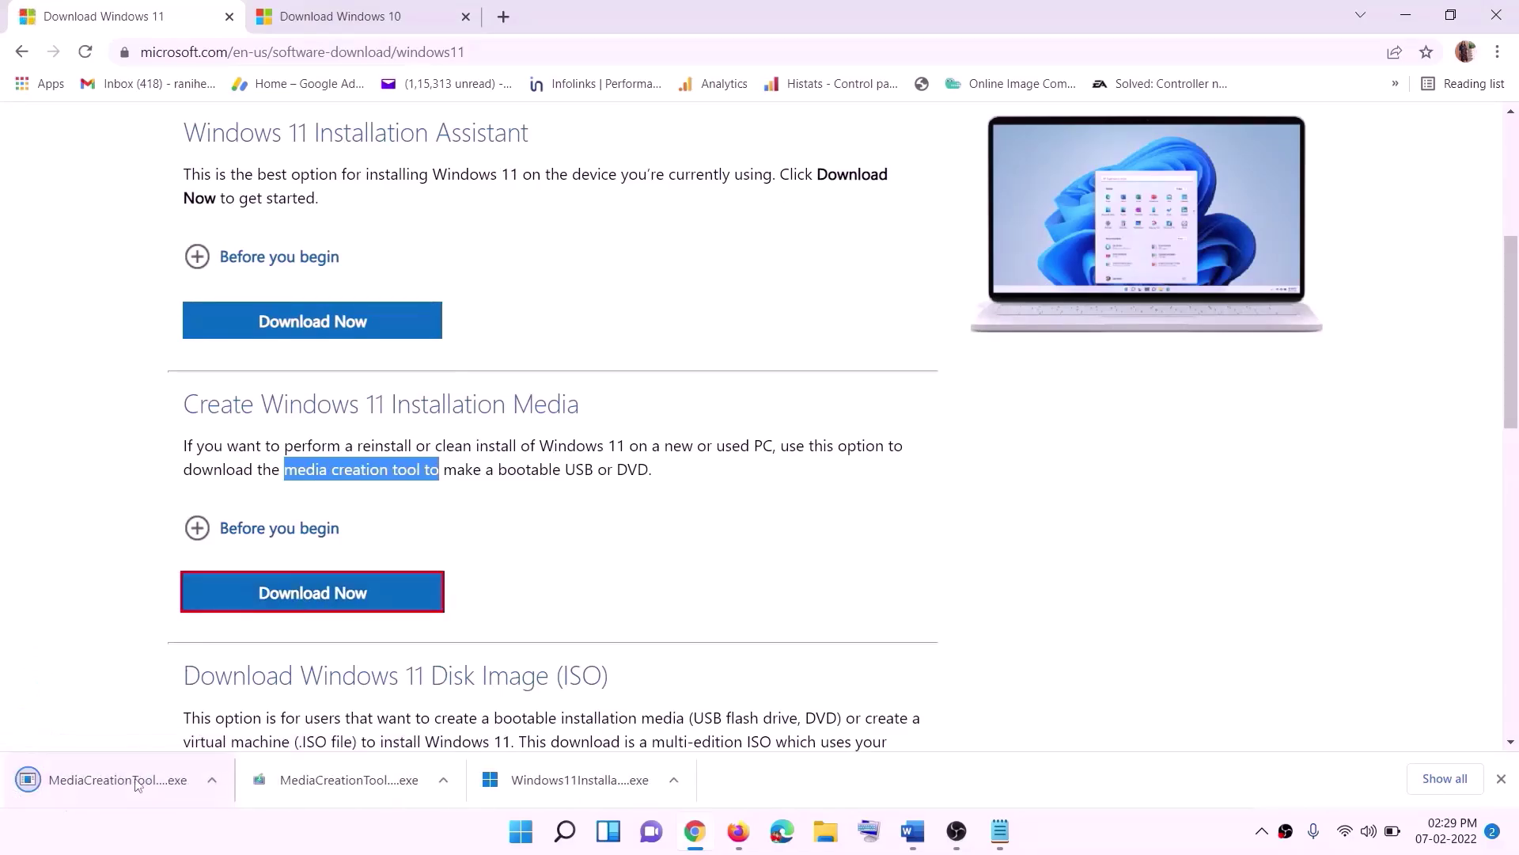
left_click(107, 789)
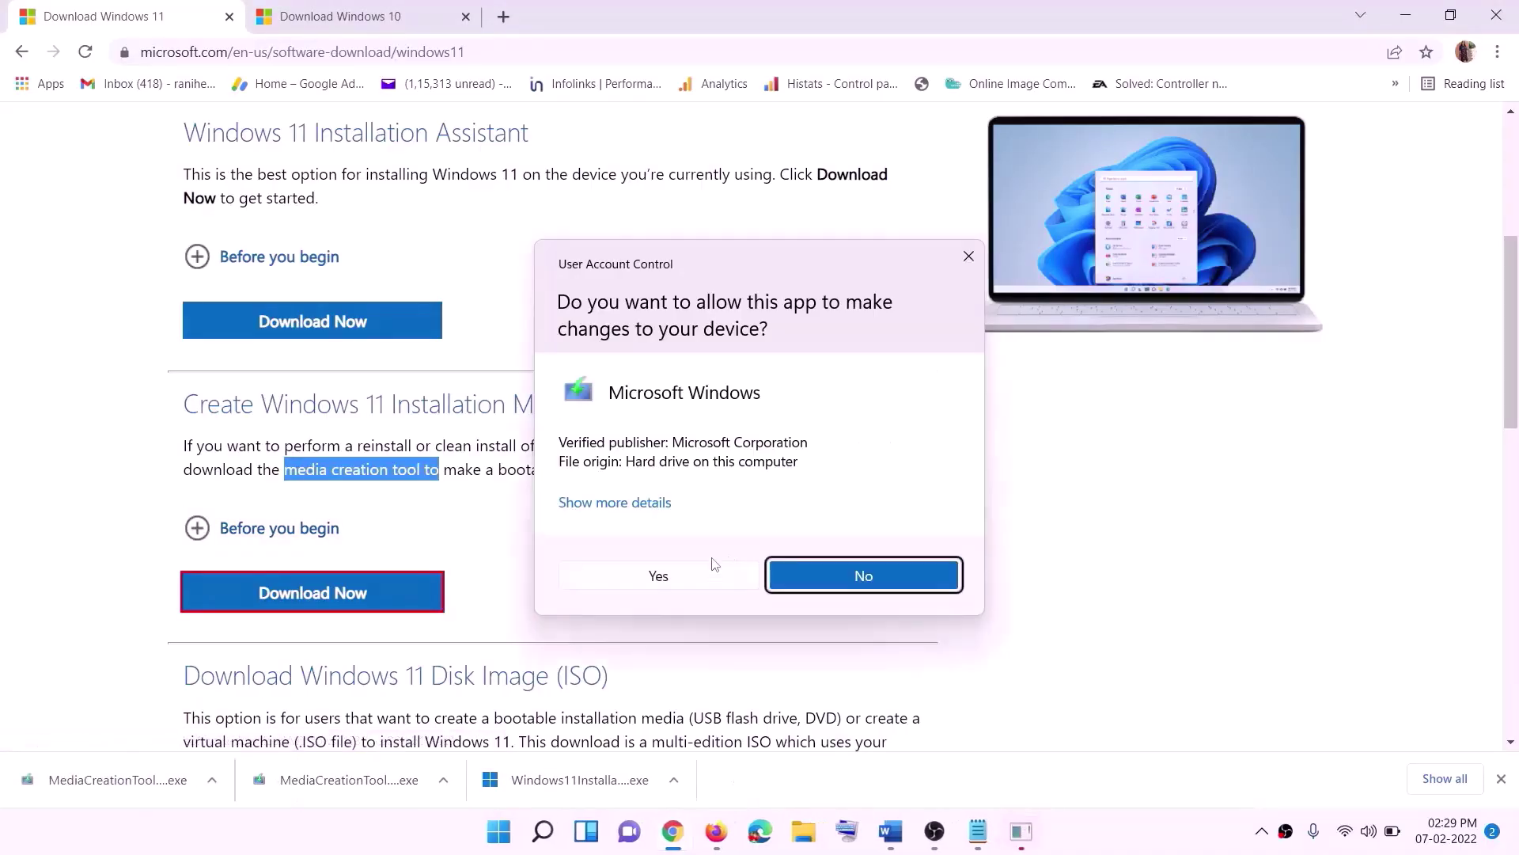
- Approve UAC, accept the license, keep recommended edition, and save the ISO as 'Windows' on Desktop
left_click(675, 581)
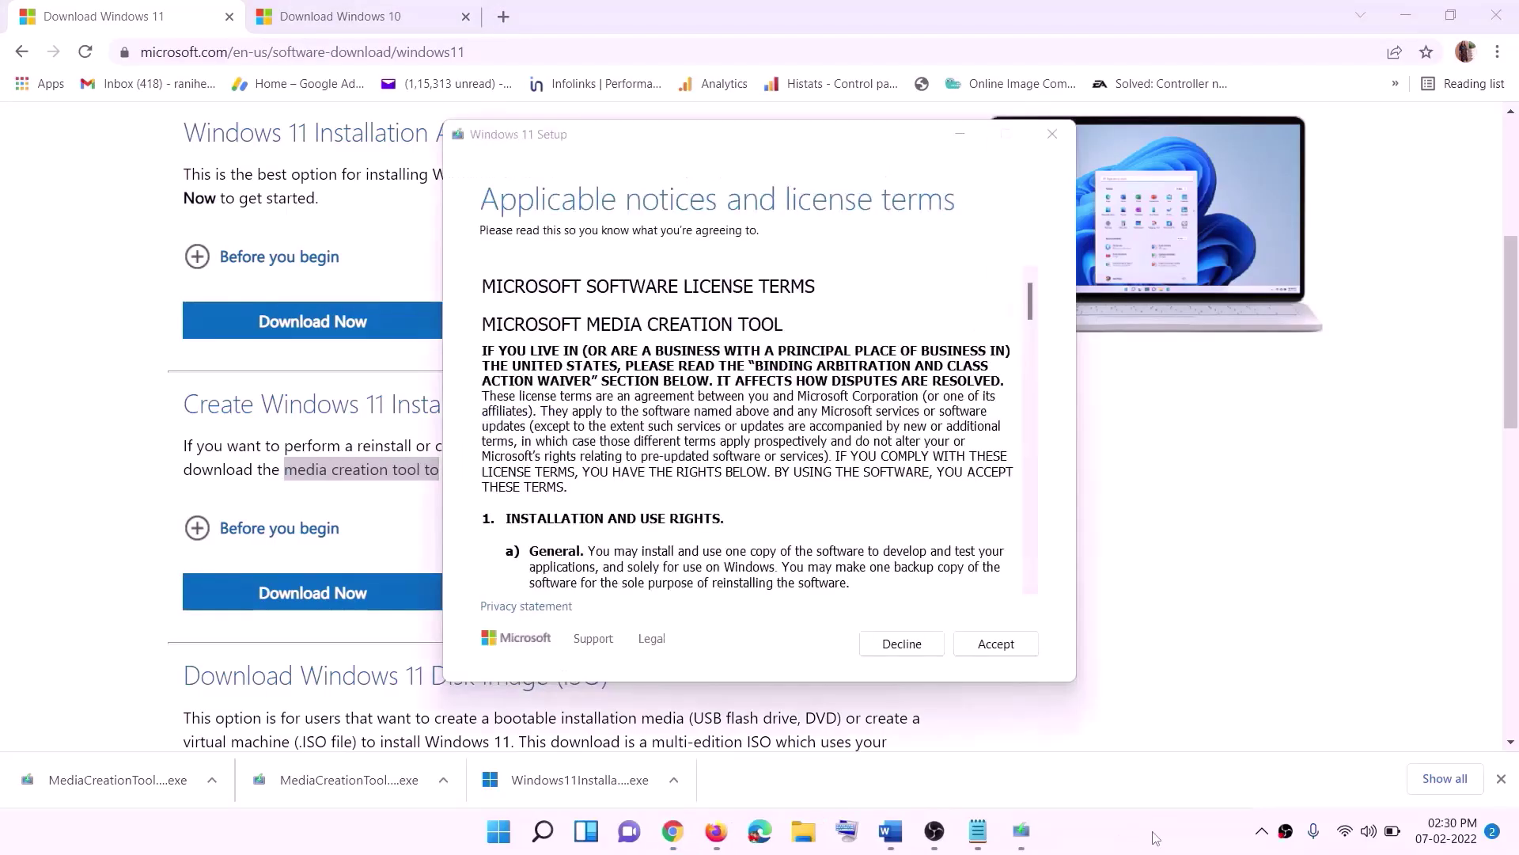
left_click(993, 643)
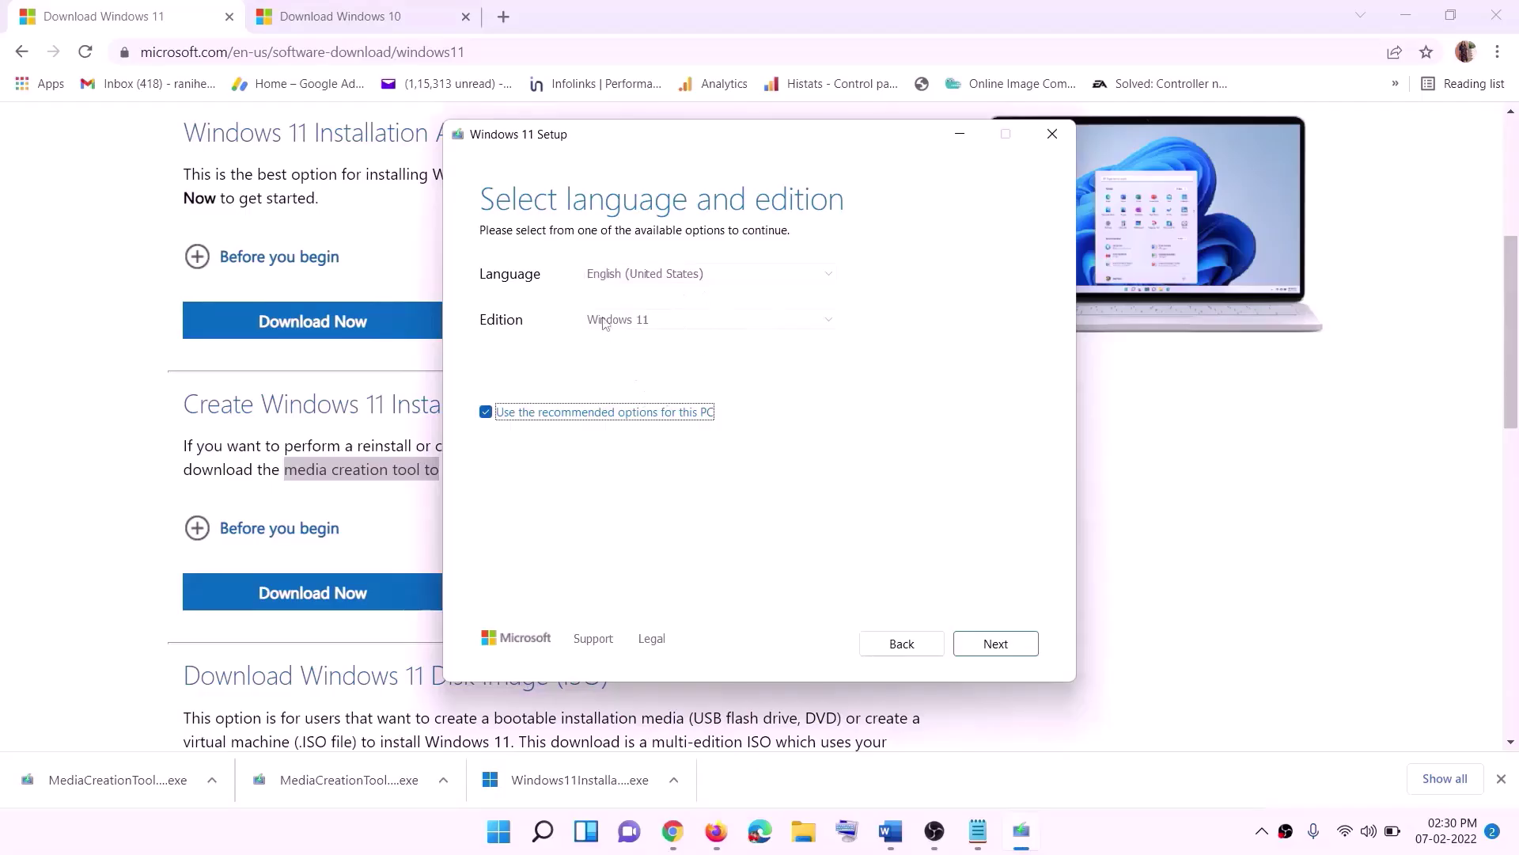
left_click(985, 643)
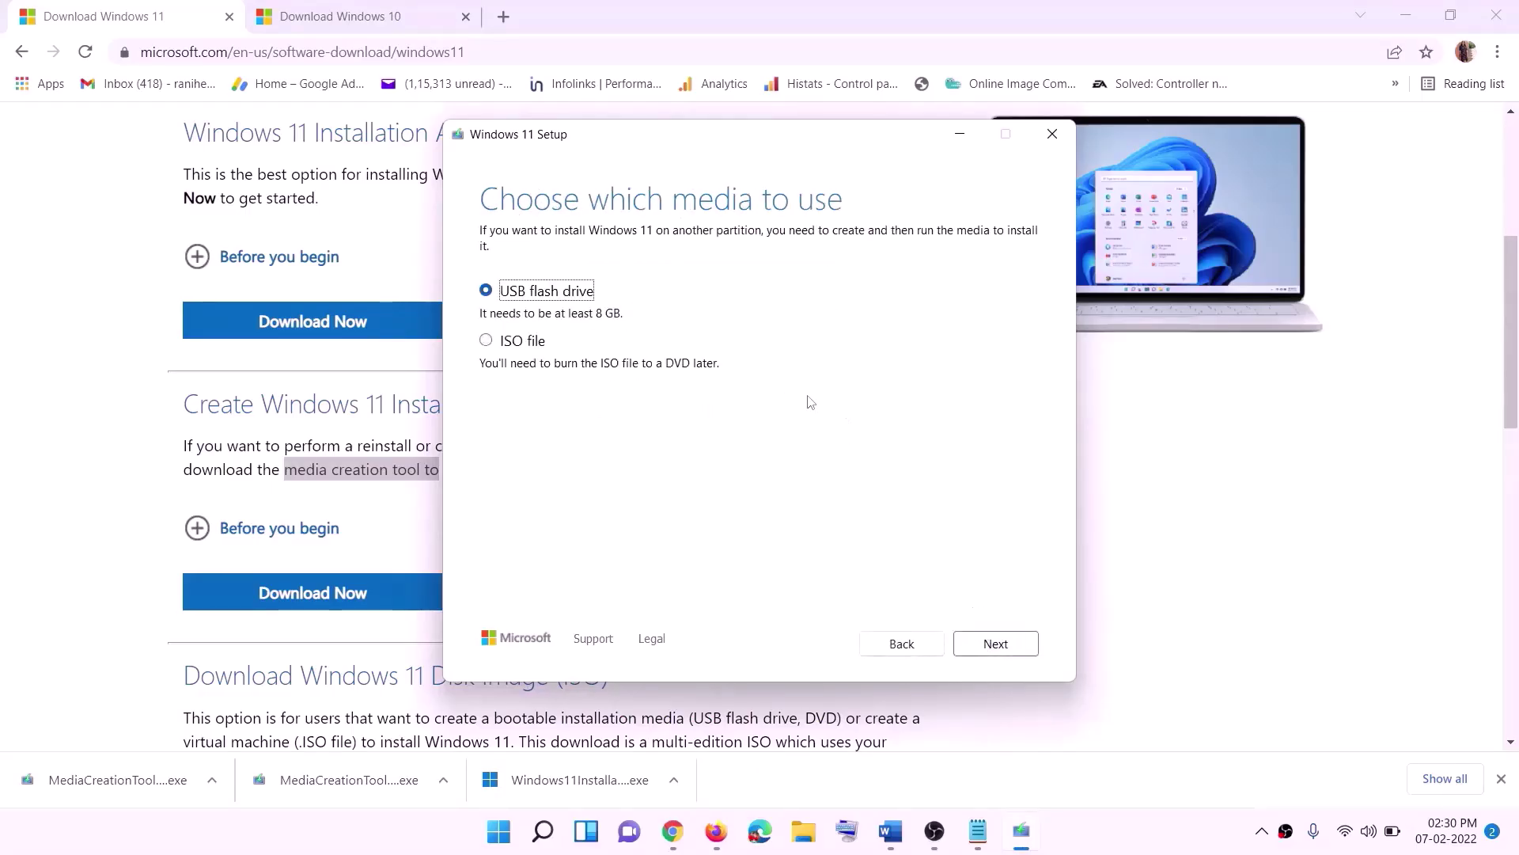
left_click(509, 342)
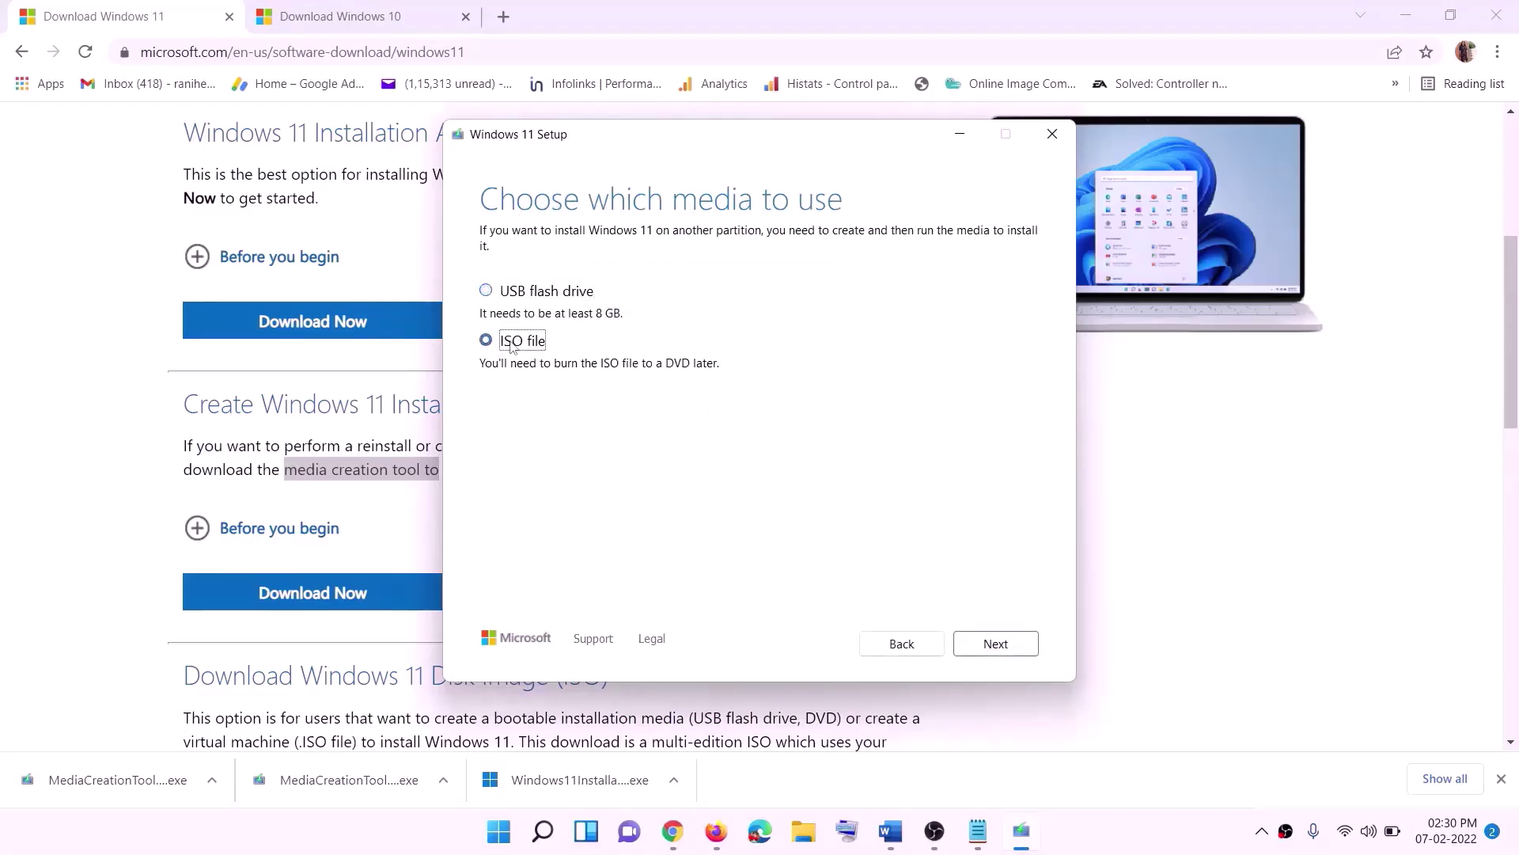
left_click(995, 642)
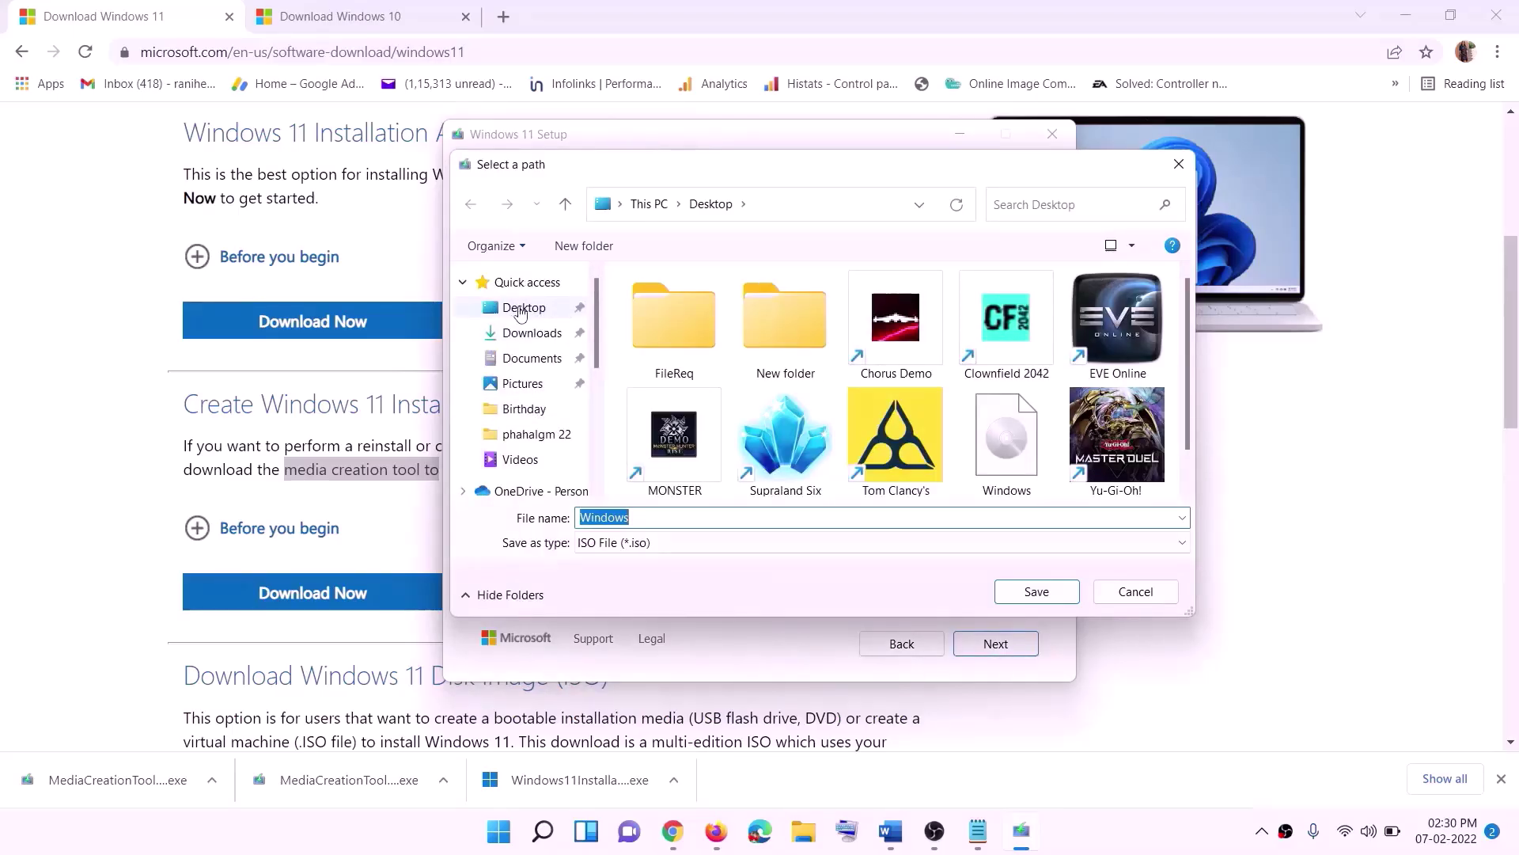
left_click(512, 309)
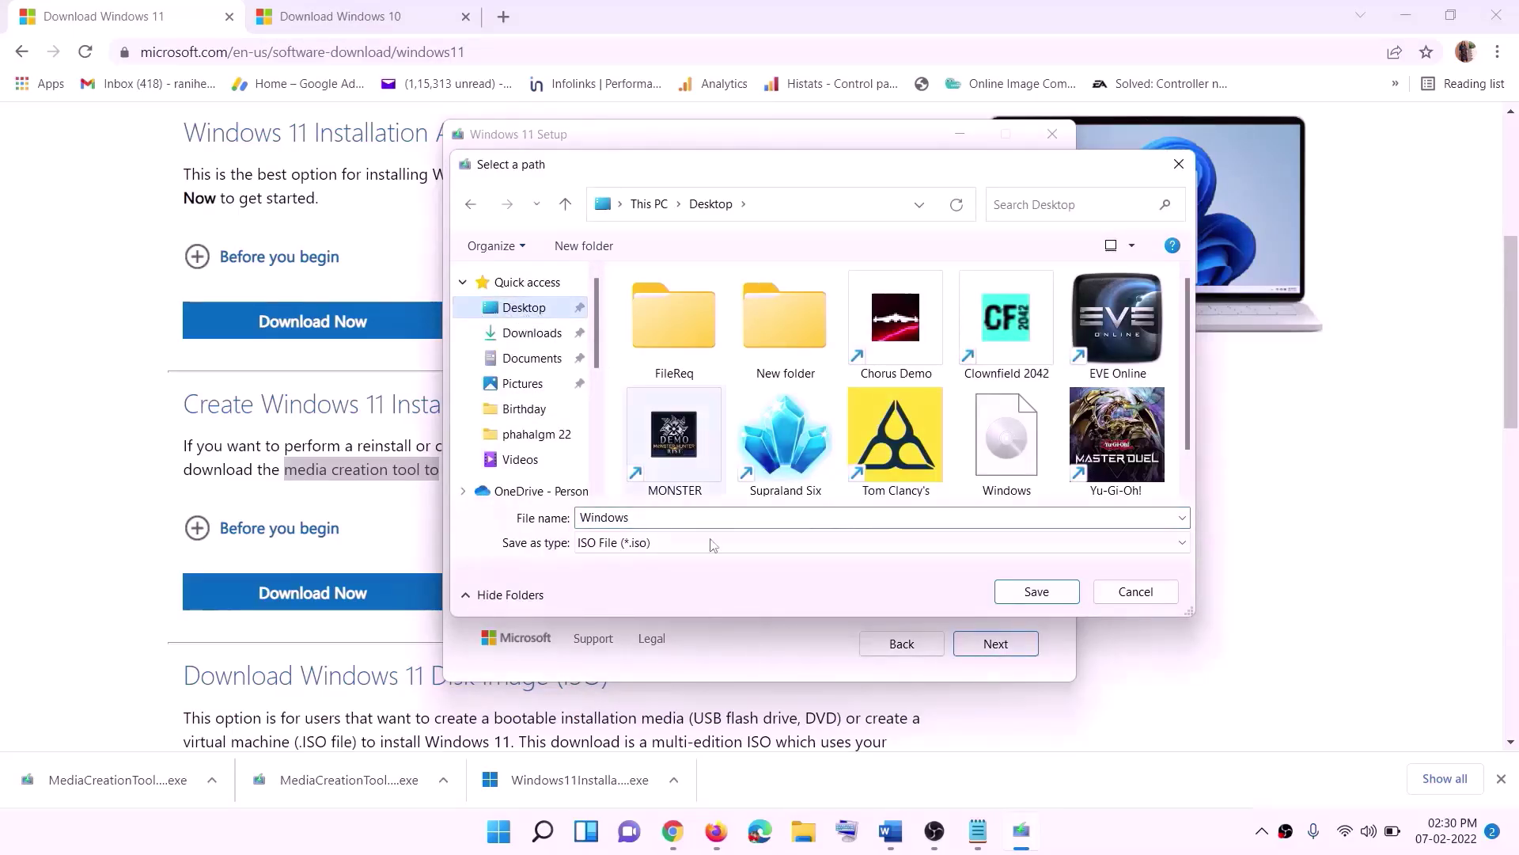
left_click(1037, 592)
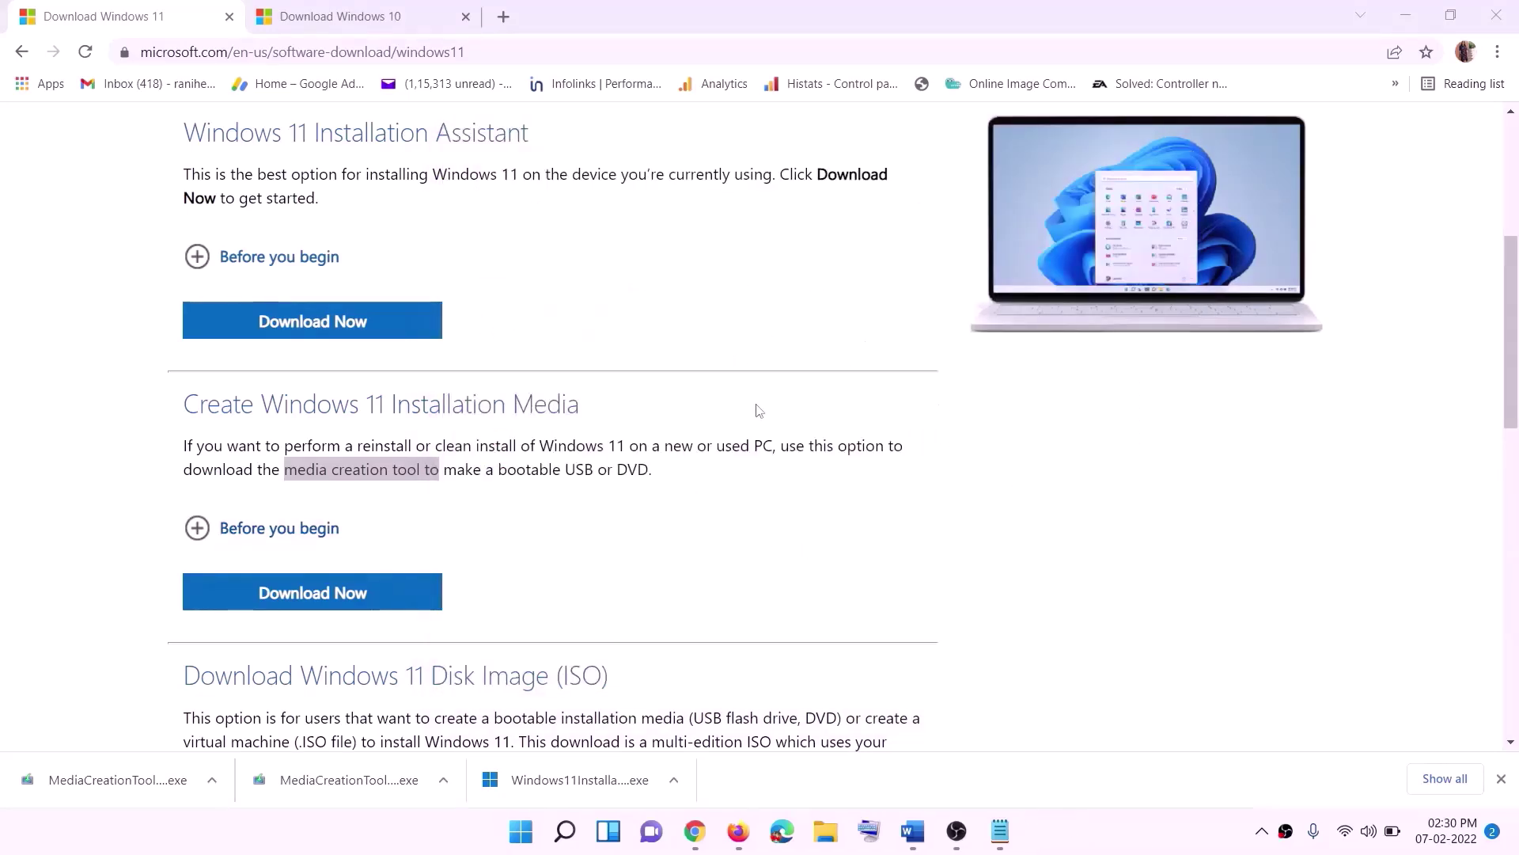
- Mount the Windows disc image from the desktop as DVD Drive (F:)
key("super+d")
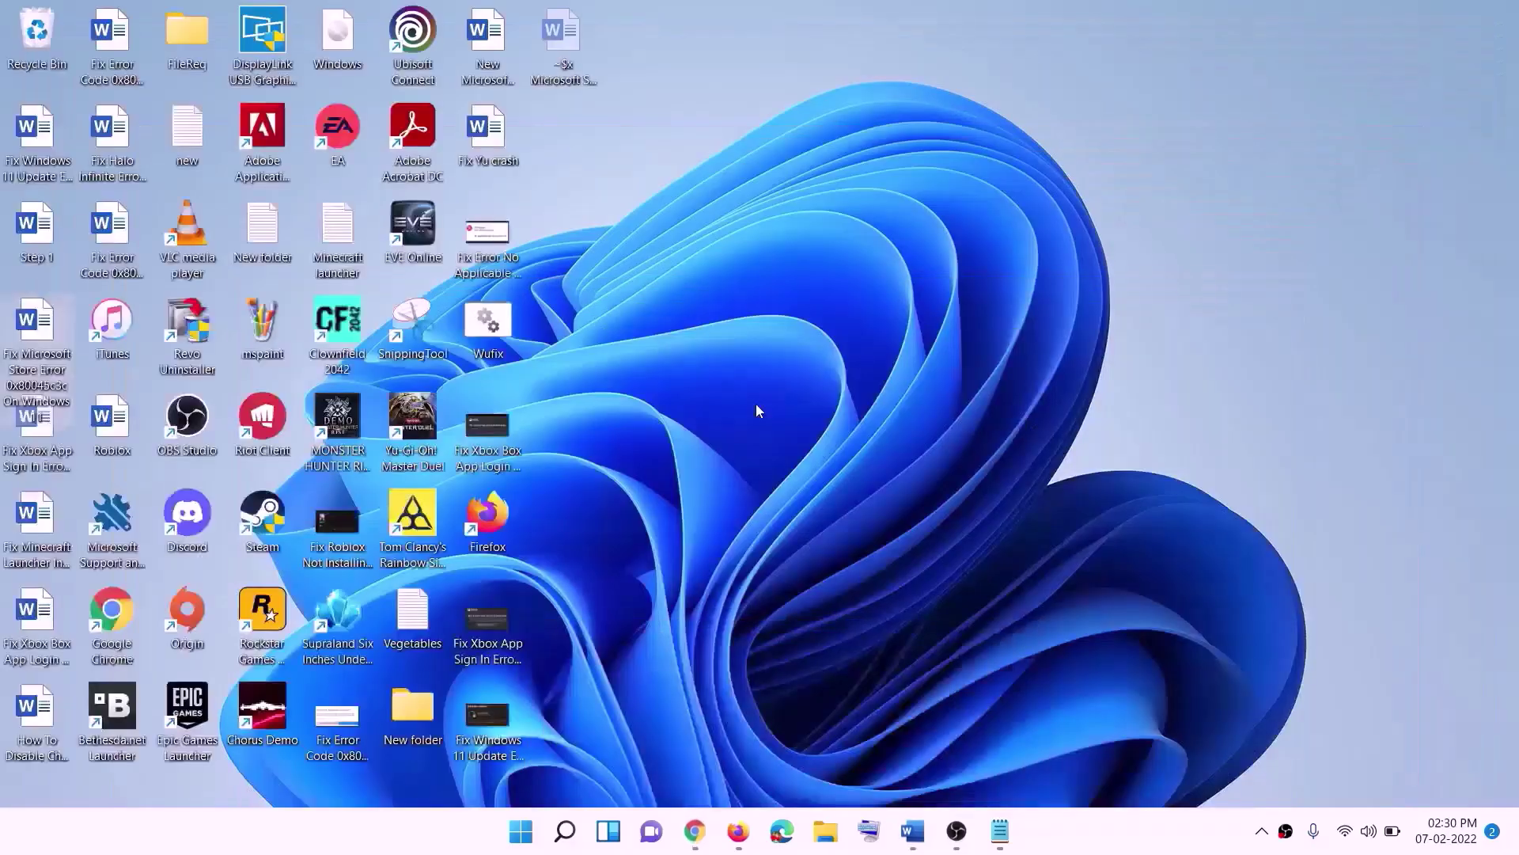
left_click_drag(345, 40, 610, 580)
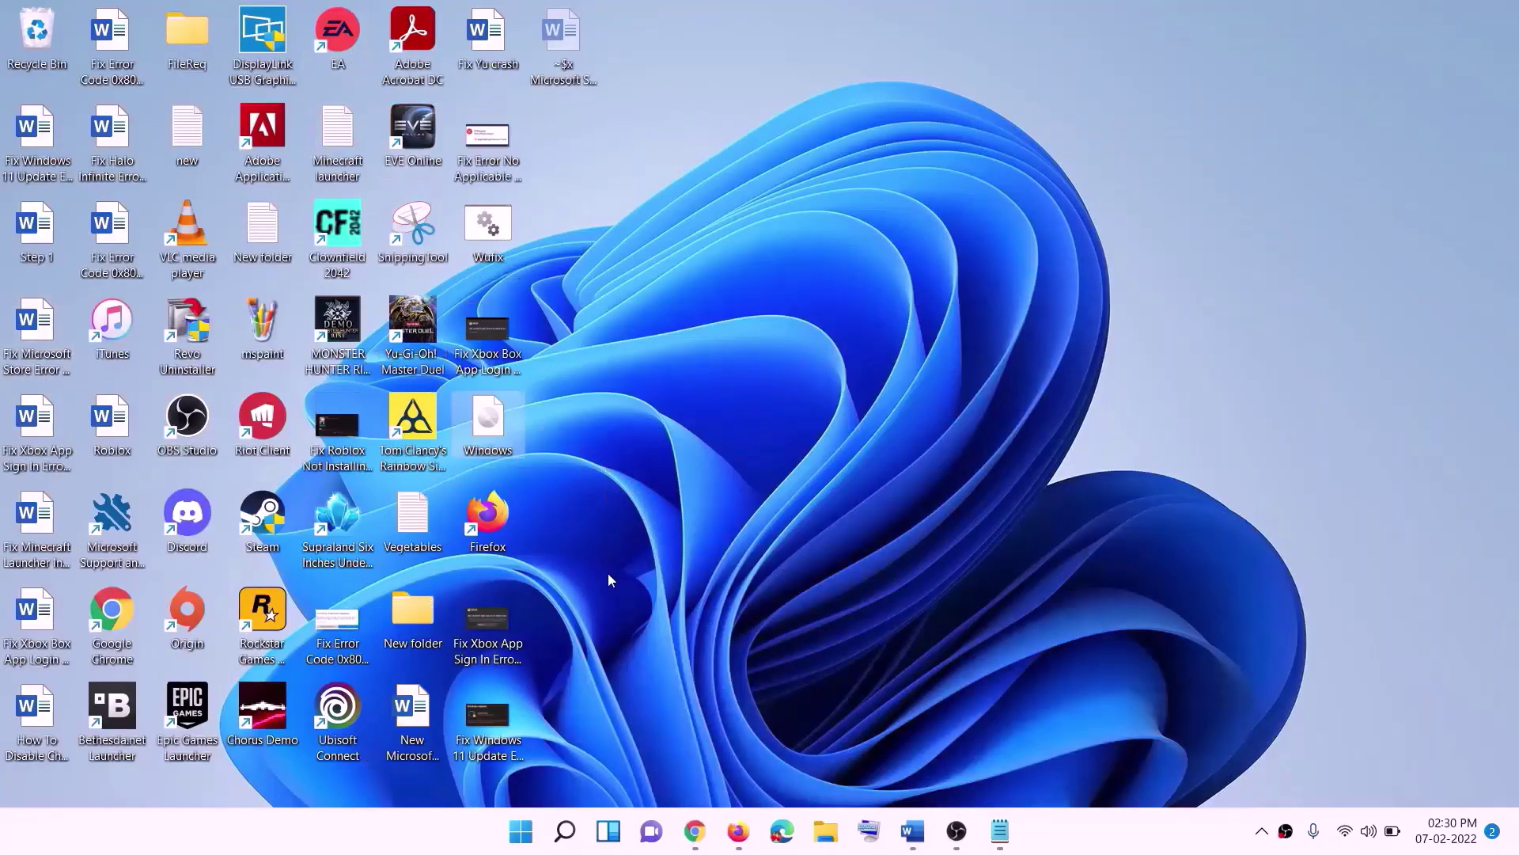
double_click(495, 432)
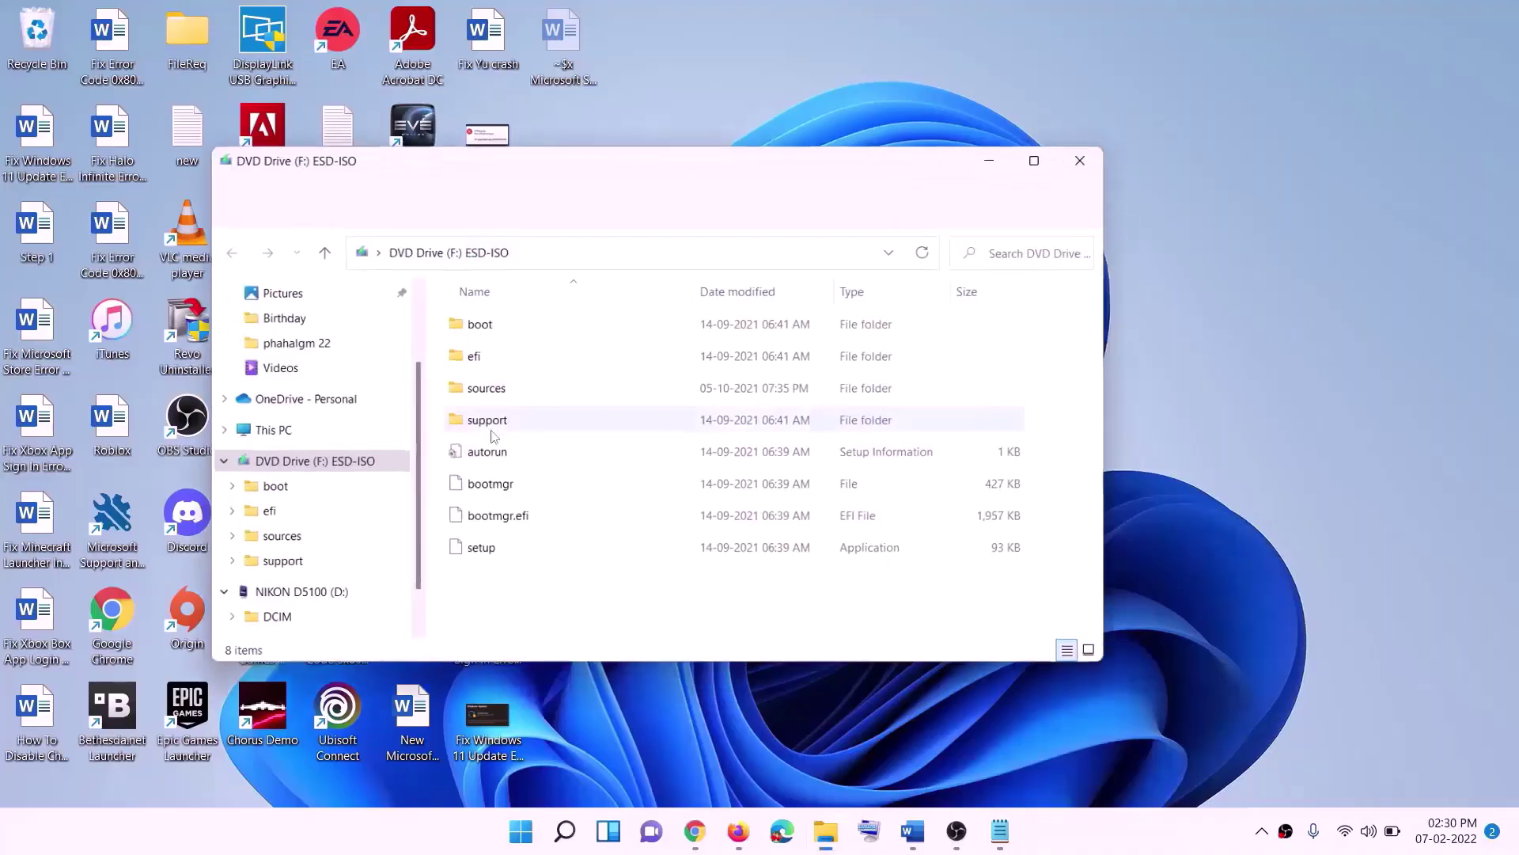
- Run setup from the mounted disc, approve UAC, and let Windows 11 Setup check for updates
left_click(483, 554)
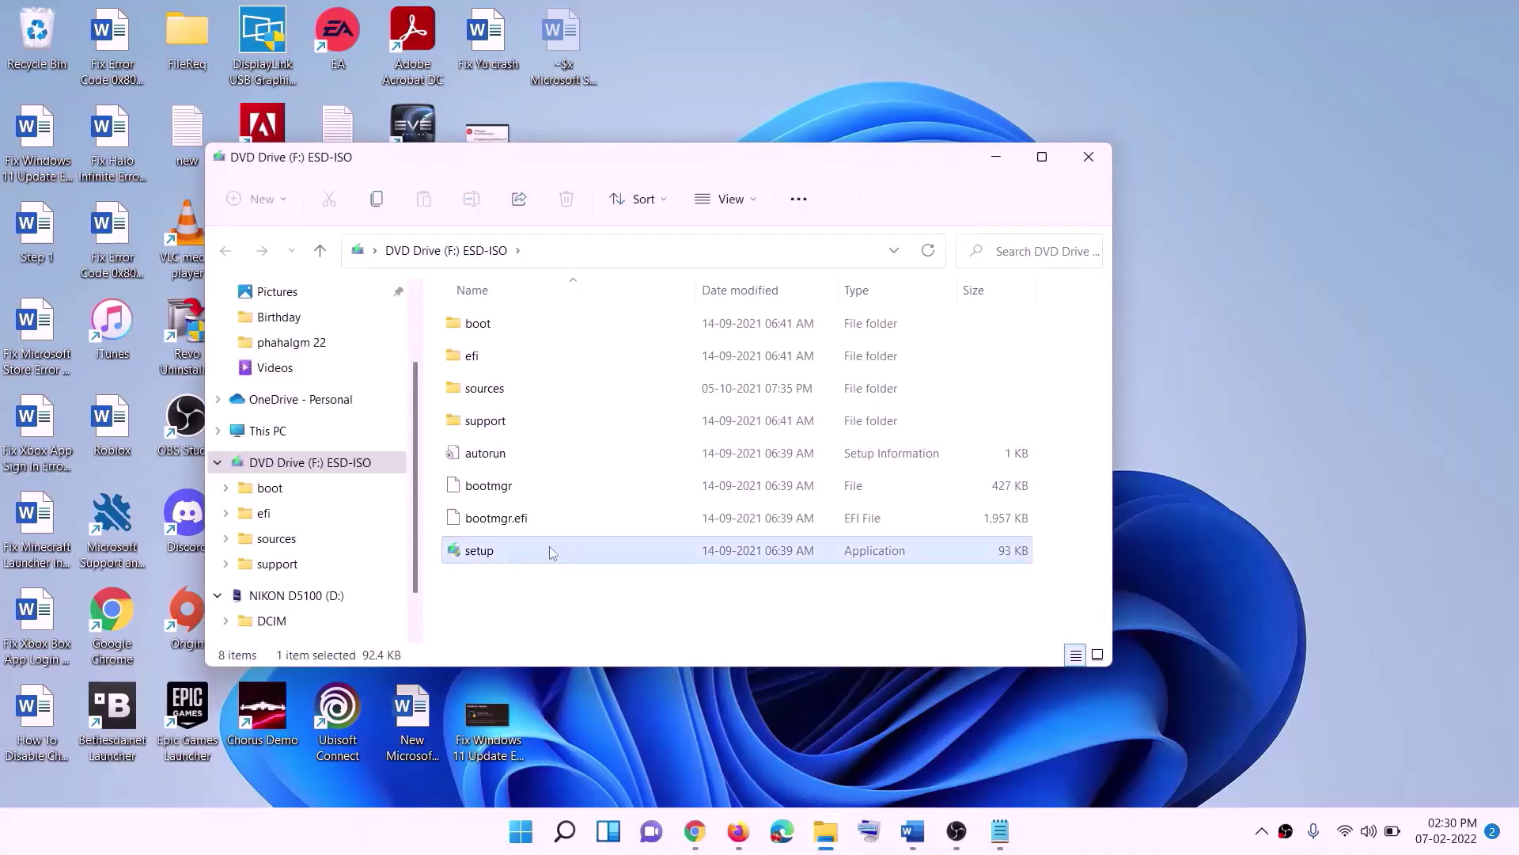
double_click(519, 549)
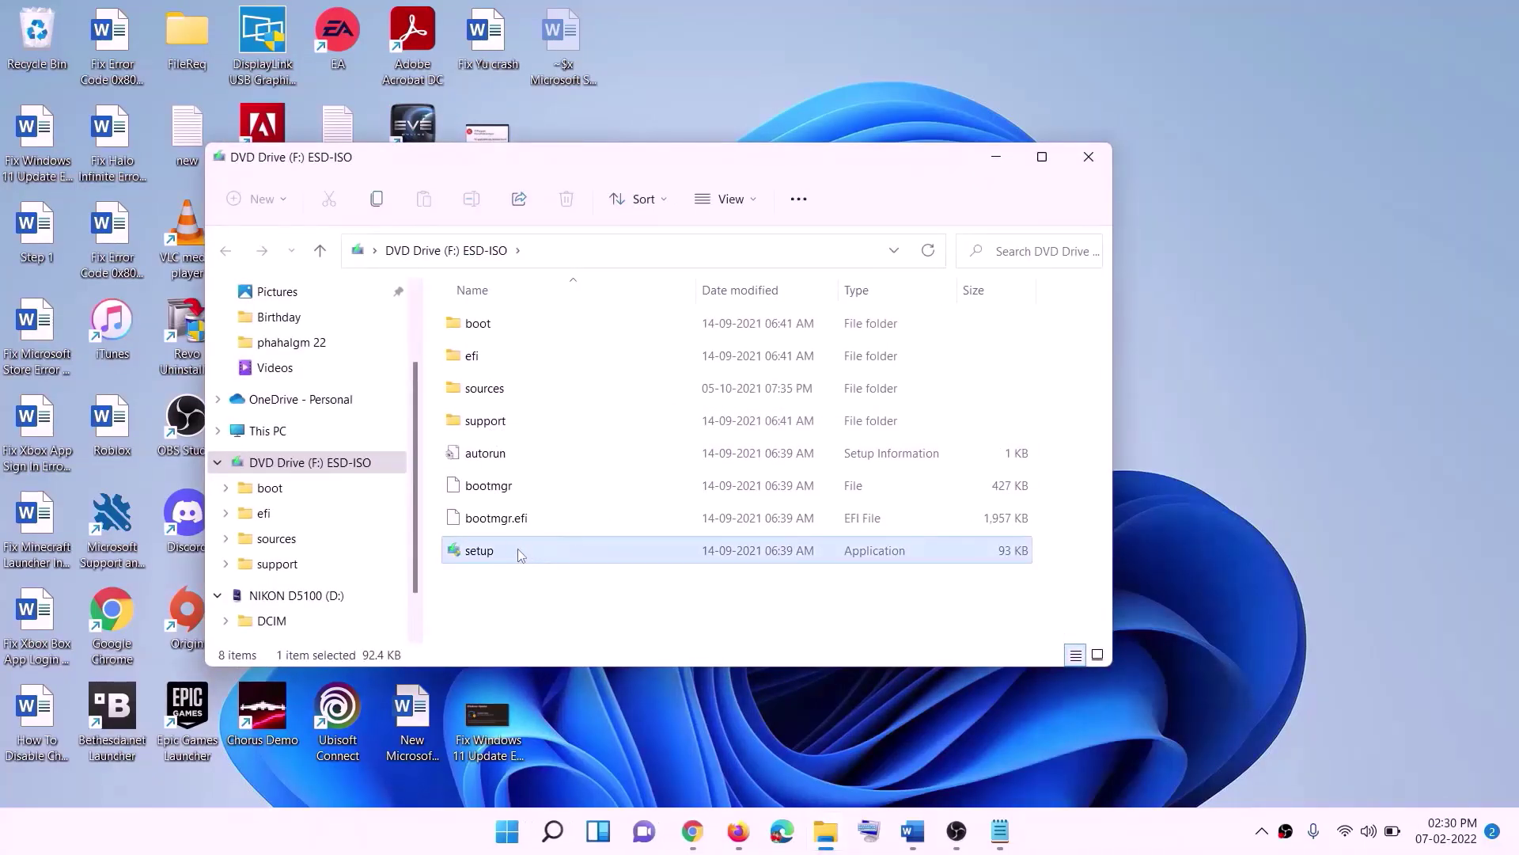
left_click(697, 613)
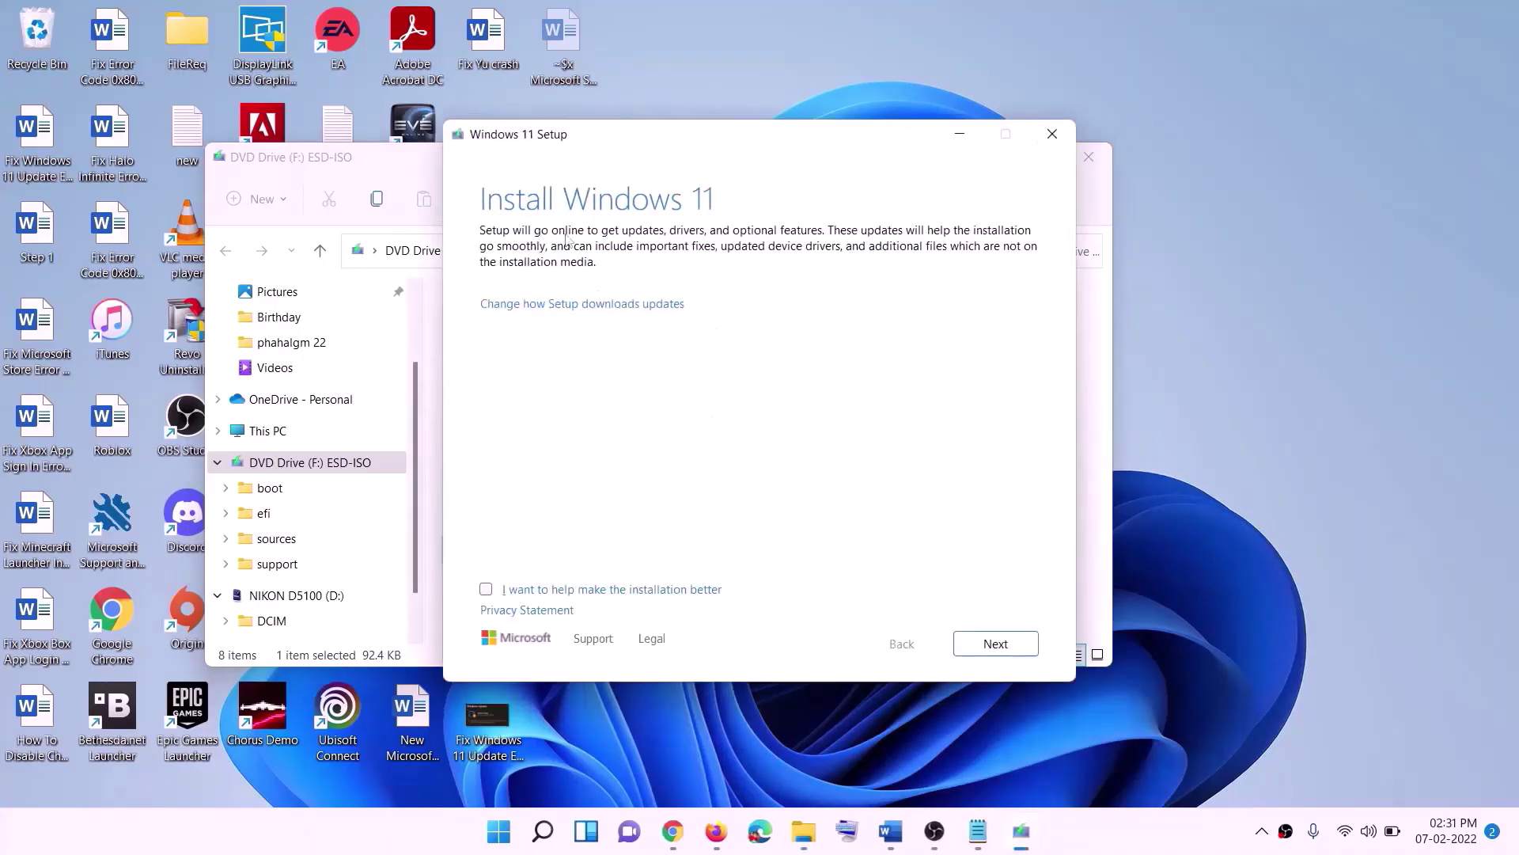
left_click(1018, 639)
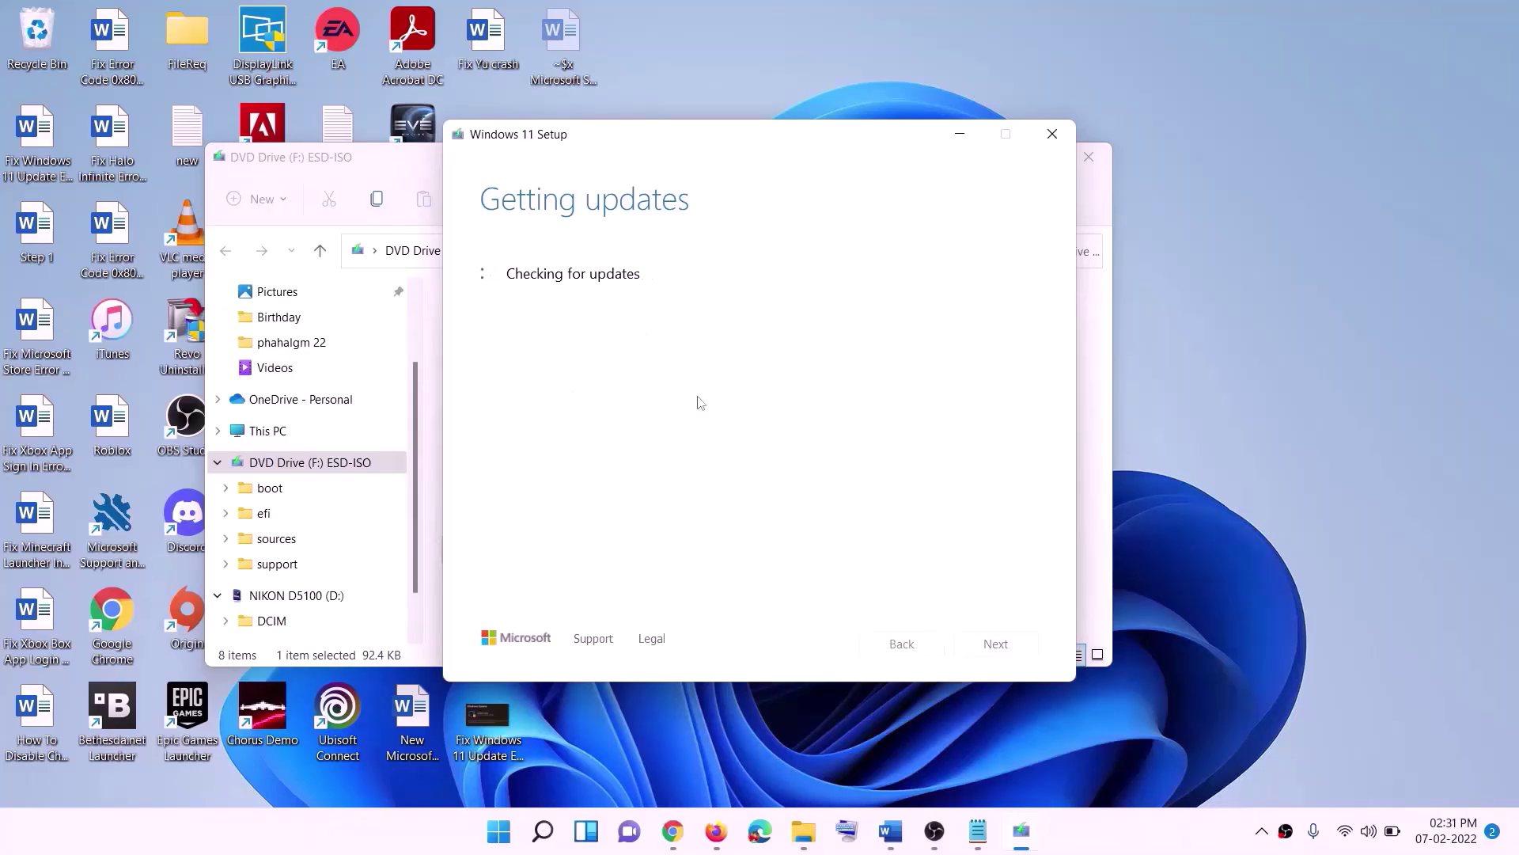
left_click(890, 830)
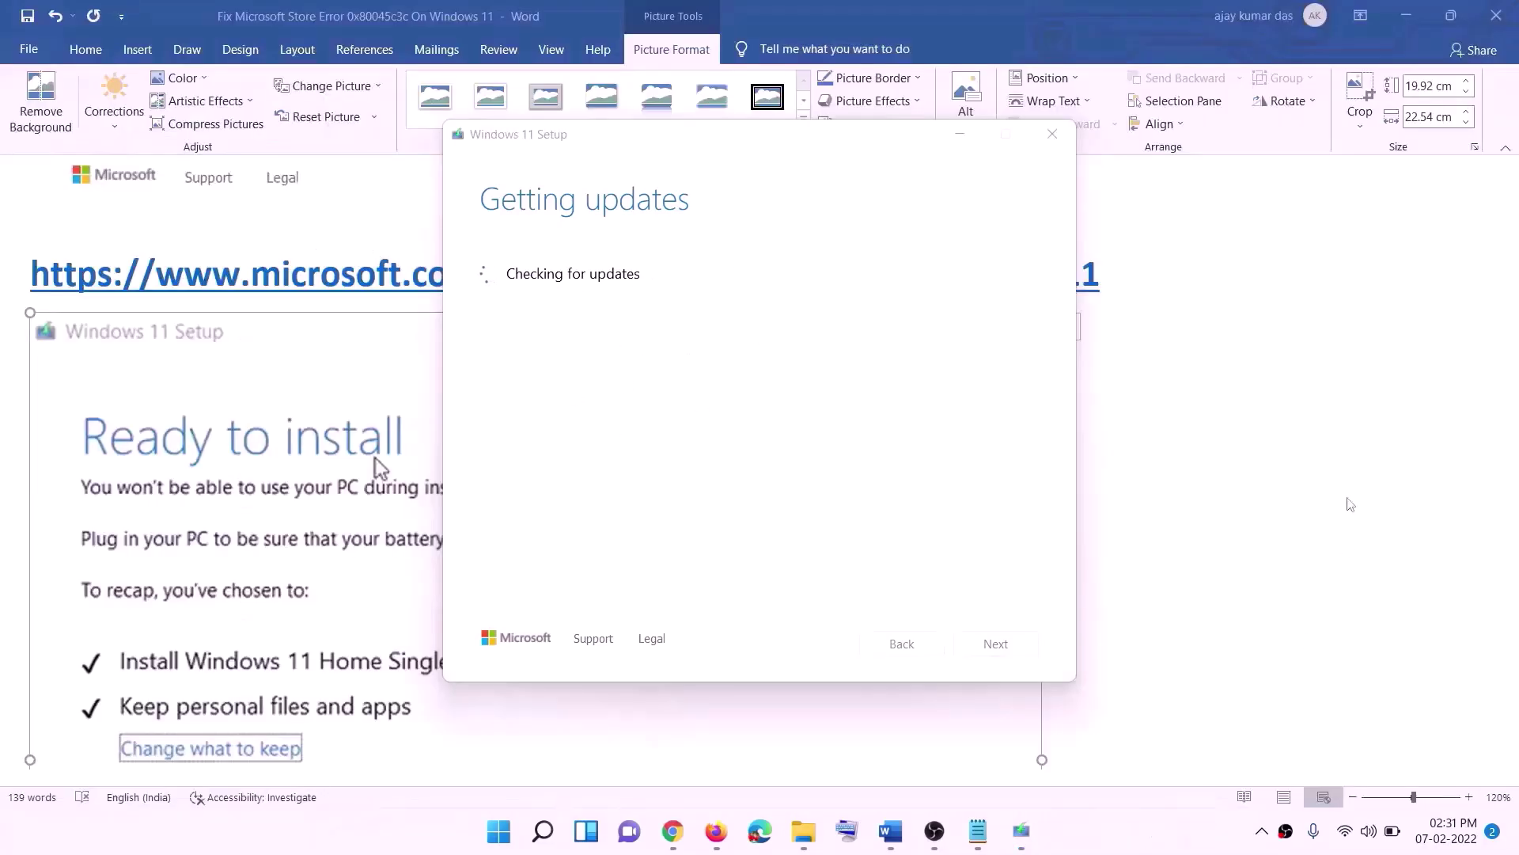
scroll(352, 392, "down", 1)
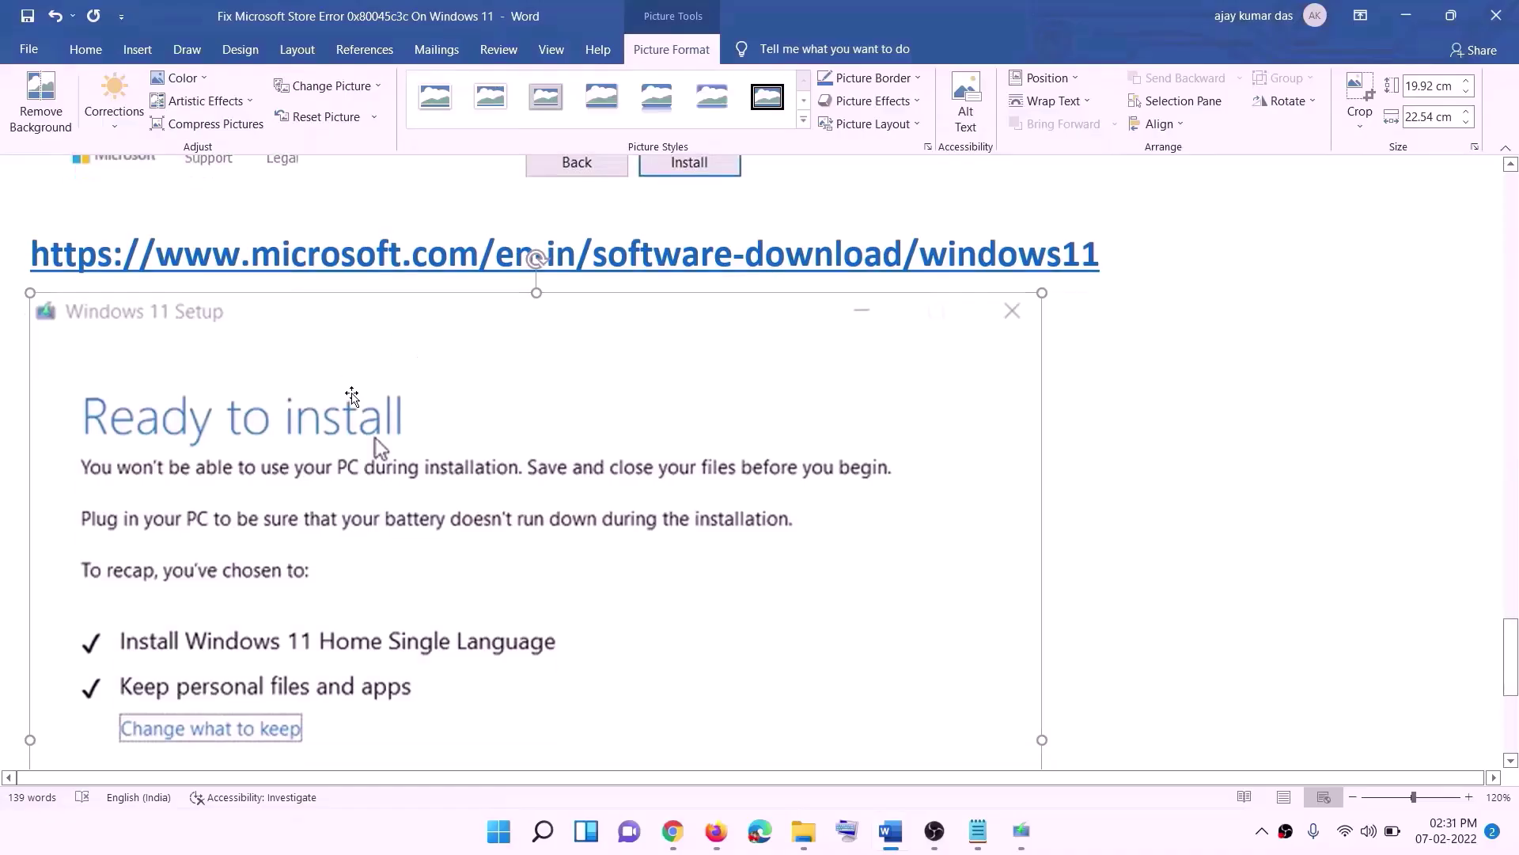
scroll(351, 396, "down", 4)
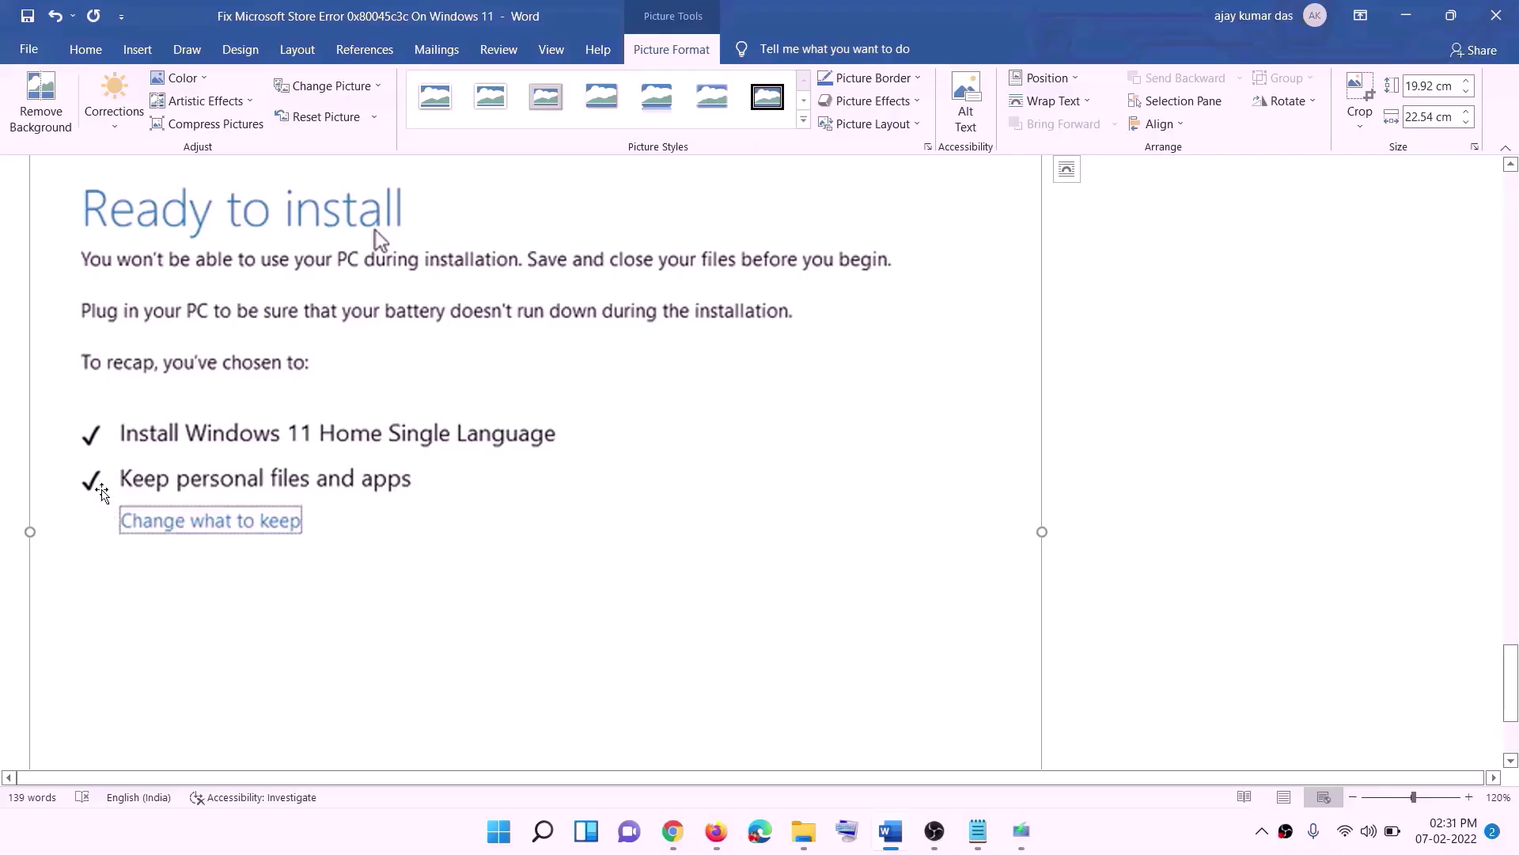
scroll(715, 552, "down", 3)
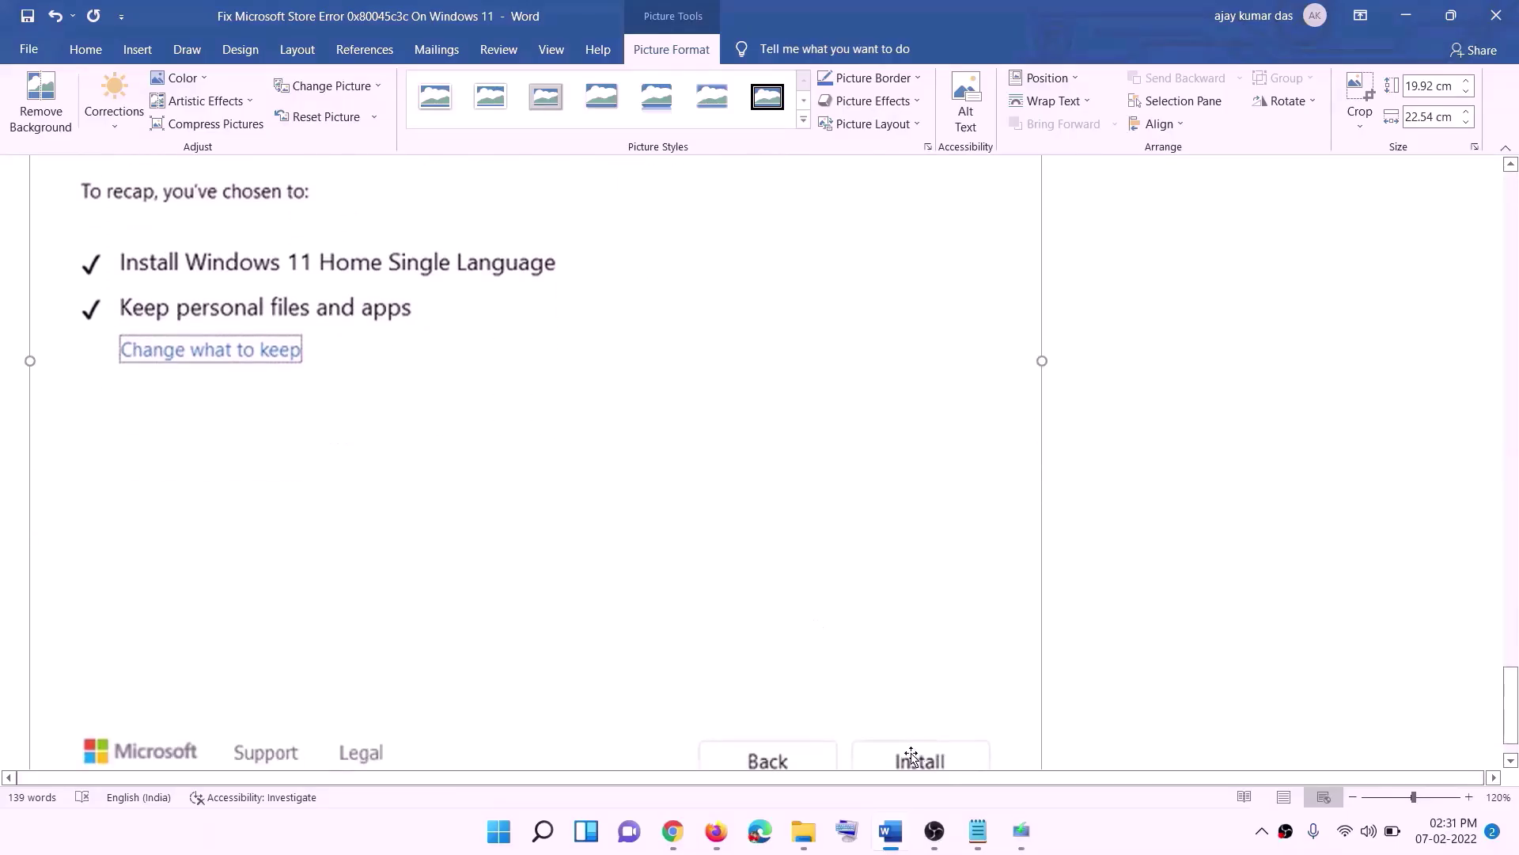
scroll(803, 590, "up", 7)
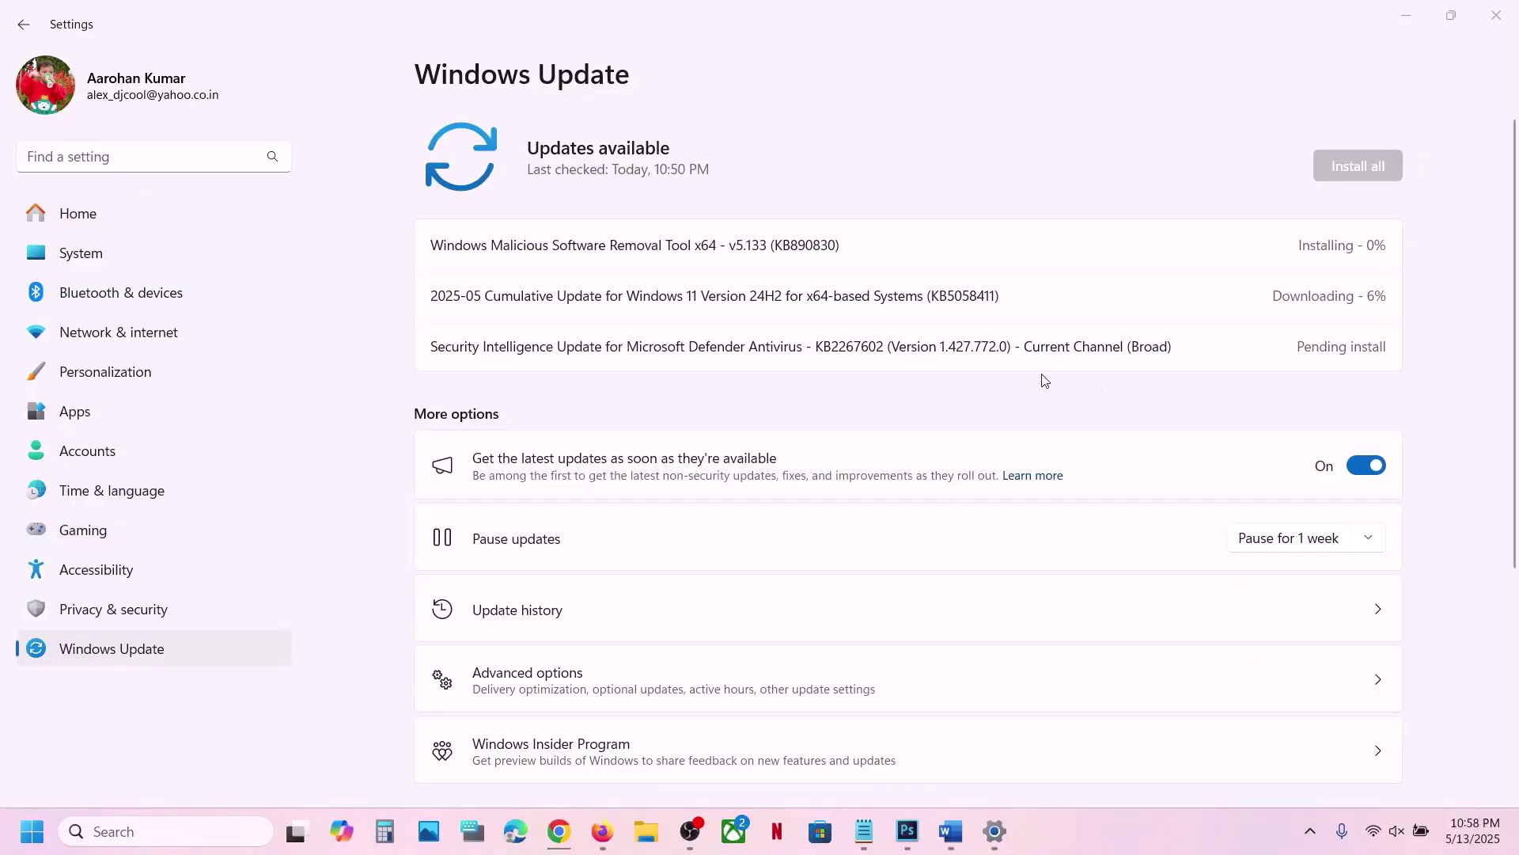
- Select the KB5058411 number of the downloading cumulative update in Windows Update
double_click(983, 296)
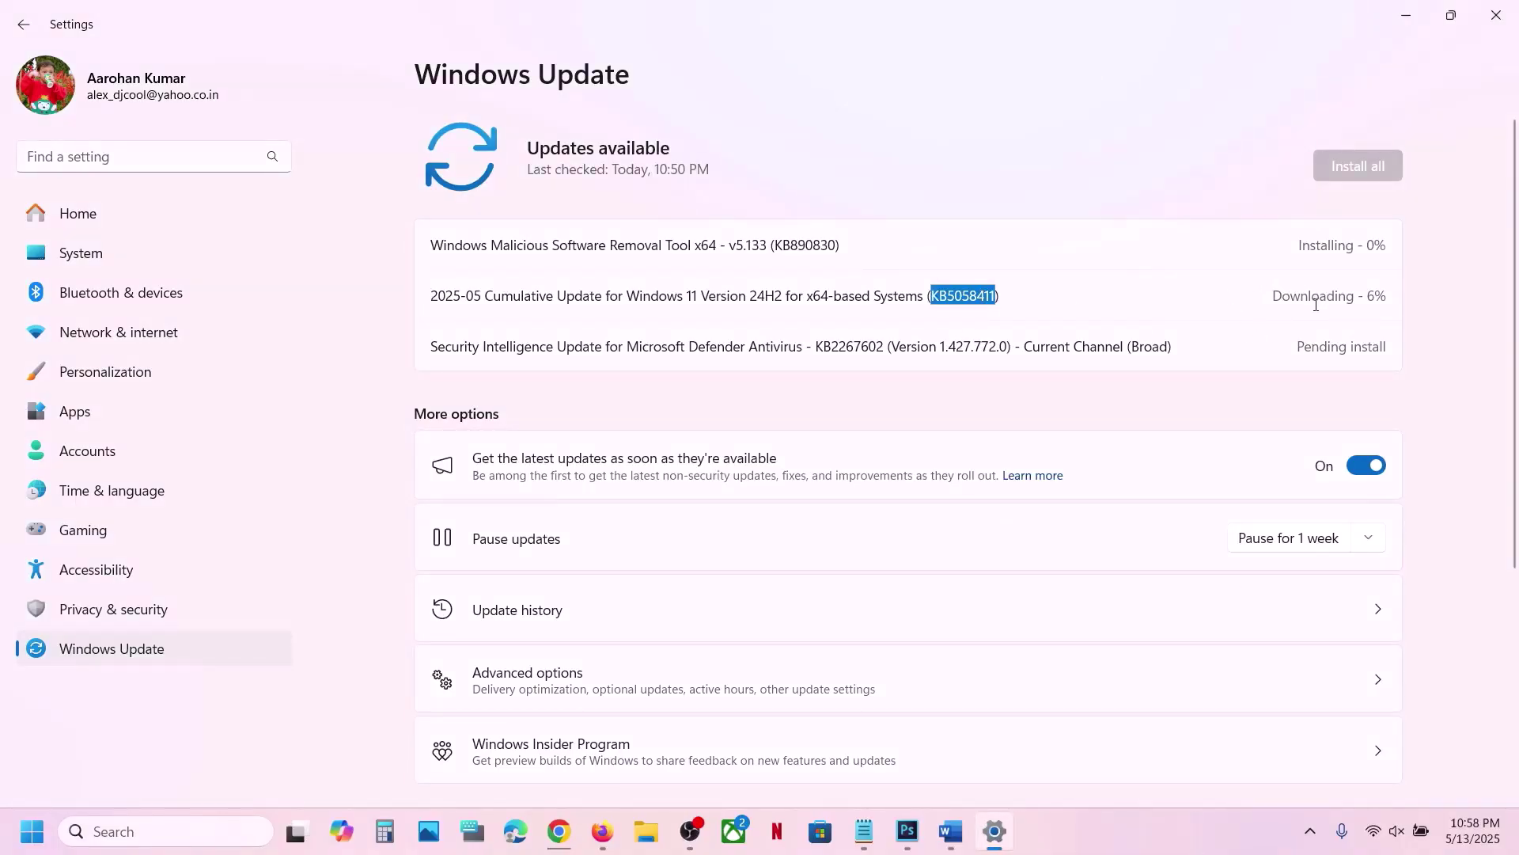
left_click(1125, 828)
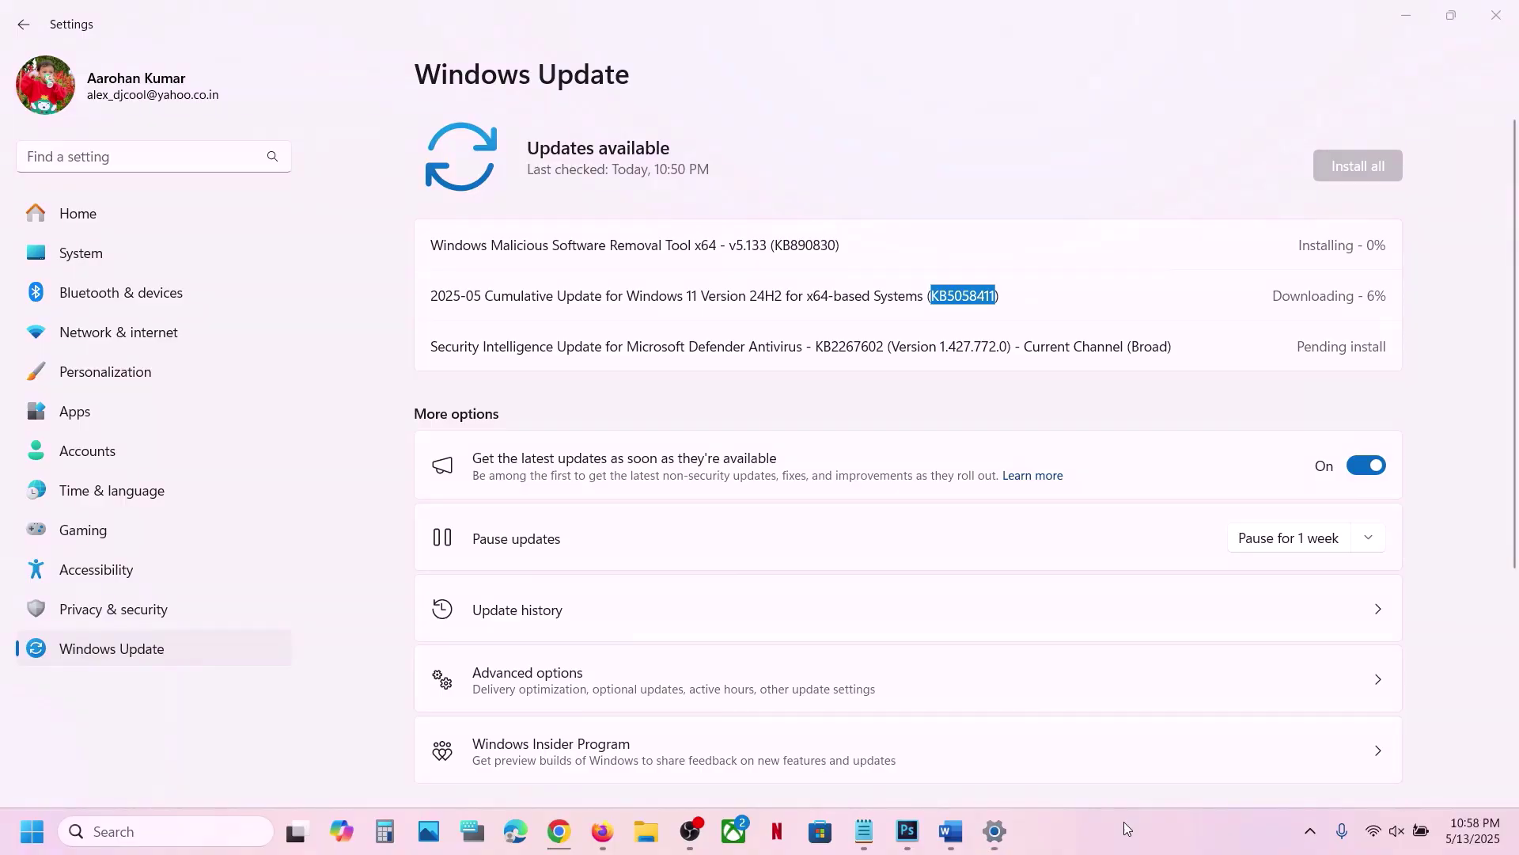